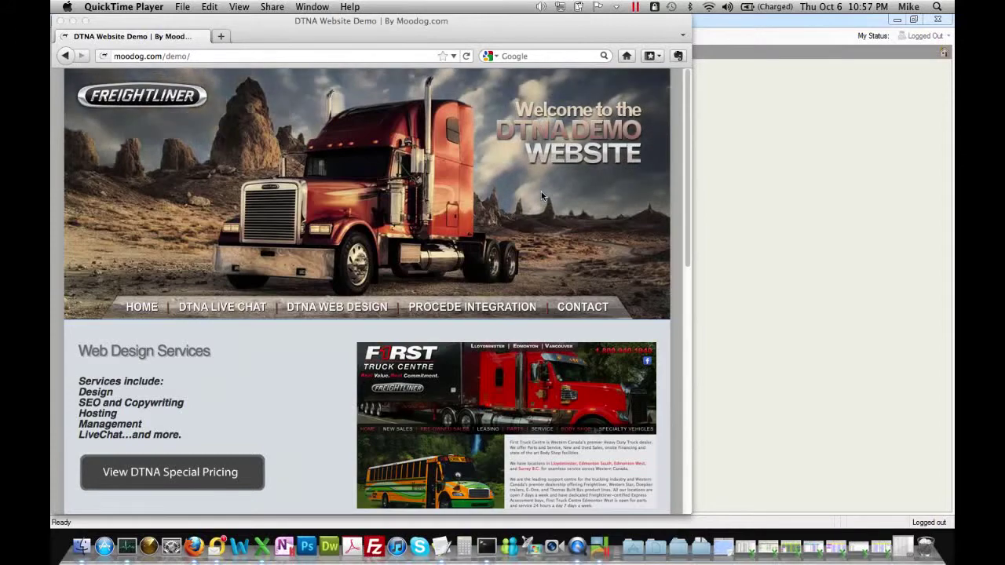
Bring the operator client forward and log in with the pre-filled user name and password.
{"action": "scroll", "coordinate": [541, 191], "scroll_direction": "down", "scroll_amount": 5}
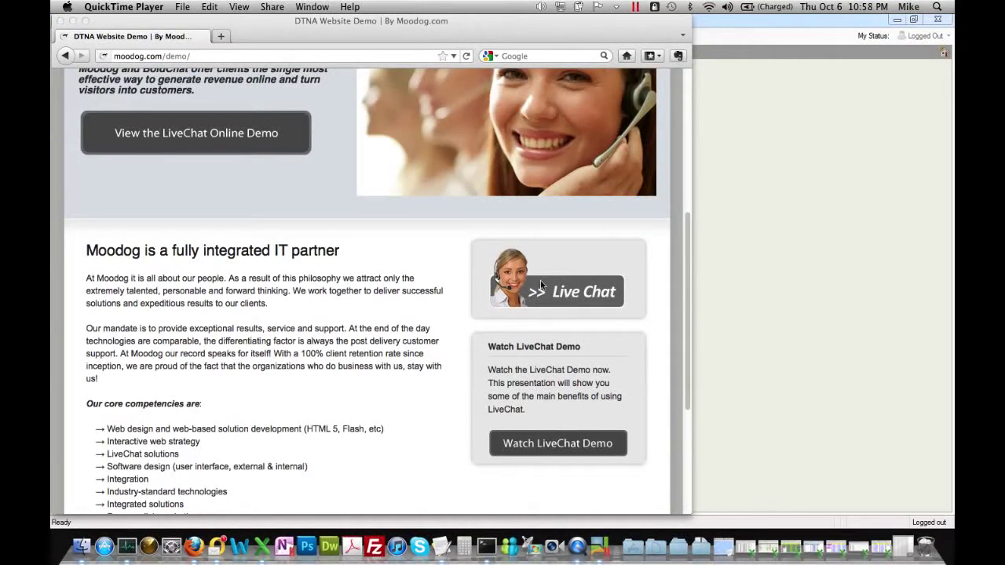
{"action": "scroll", "coordinate": [540, 280], "scroll_direction": "up", "scroll_amount": 5}
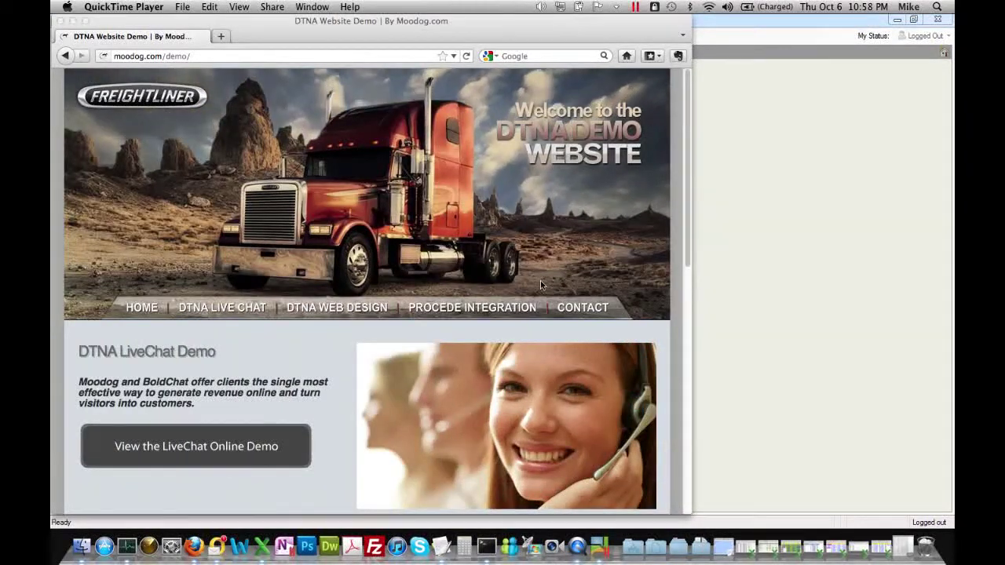
{"action": "scroll", "coordinate": [540, 280], "scroll_direction": "down", "scroll_amount": 5}
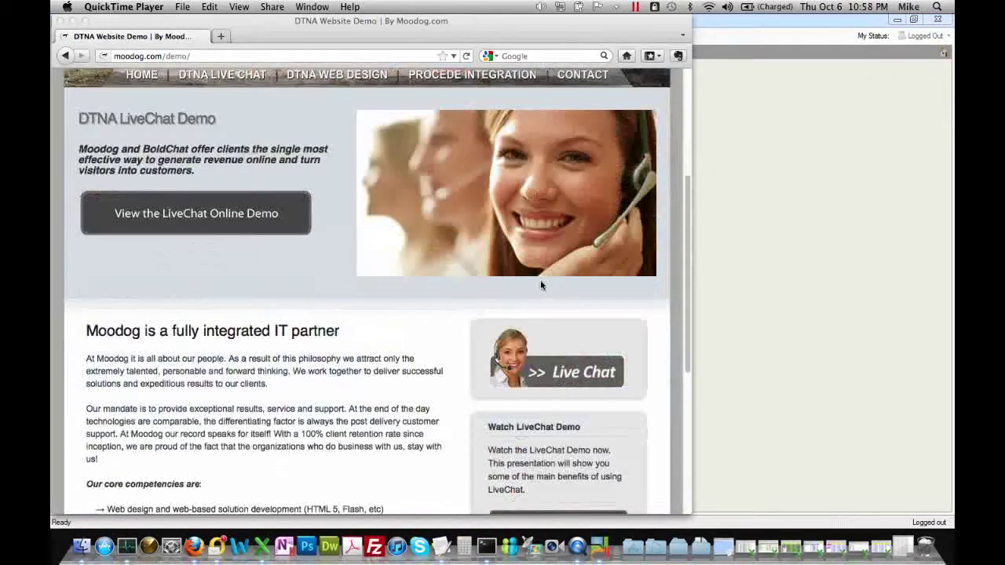
{"action": "scroll", "coordinate": [540, 280], "scroll_direction": "down", "scroll_amount": 3}
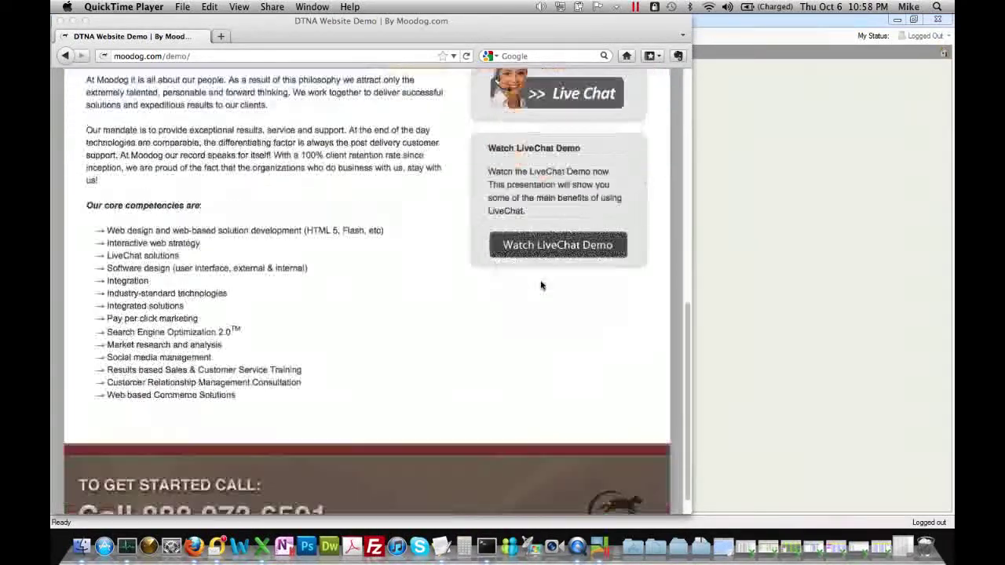
{"action": "scroll", "coordinate": [482, 269], "scroll_direction": "up", "scroll_amount": 3}
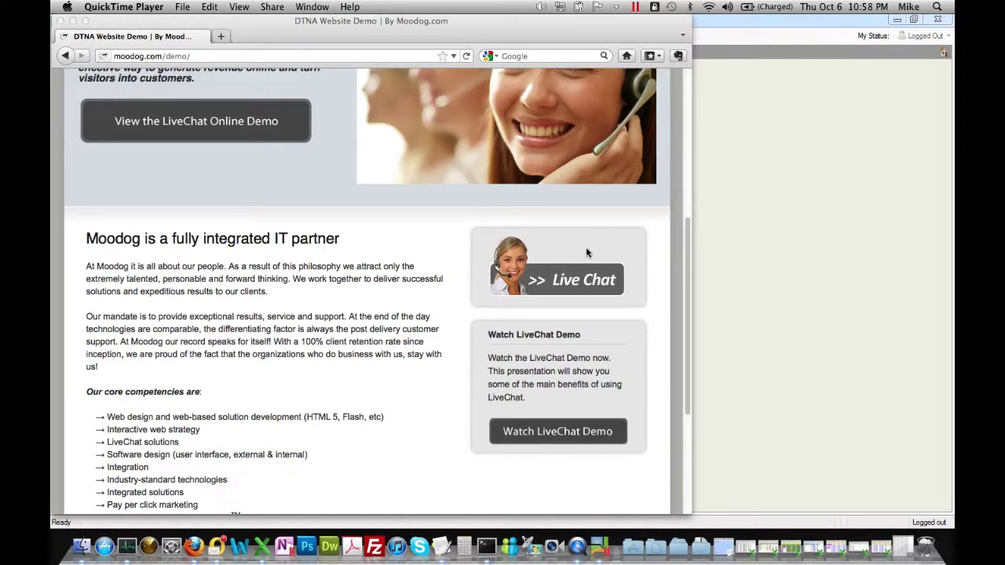
{"action": "scroll", "coordinate": [586, 250], "scroll_direction": "up", "scroll_amount": 5}
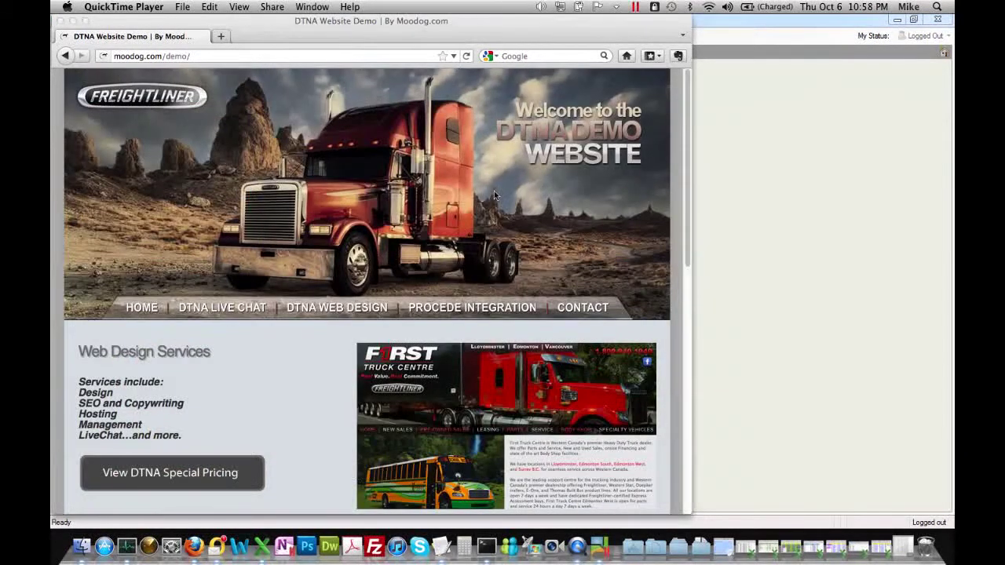
{"action": "scroll", "coordinate": [499, 239], "scroll_direction": "down", "scroll_amount": 4}
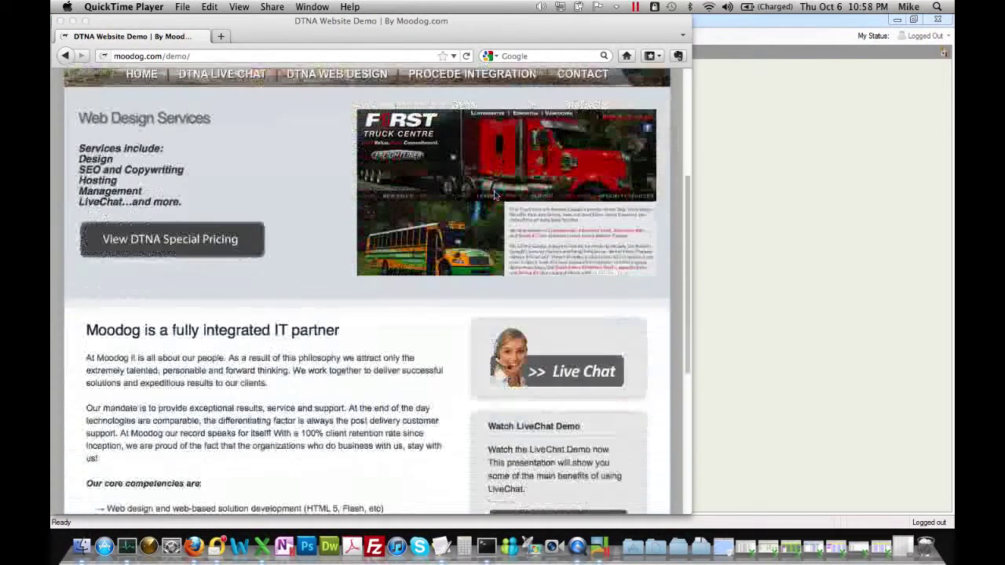
{"action": "scroll", "coordinate": [536, 242], "scroll_direction": "down", "scroll_amount": 3}
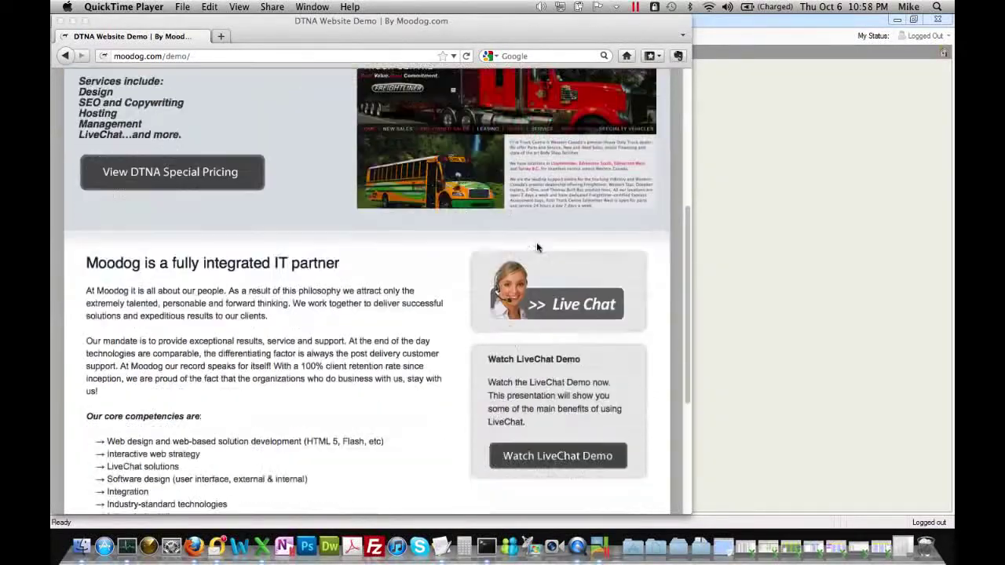
{"action": "scroll", "coordinate": [536, 241], "scroll_direction": "up", "scroll_amount": 8}
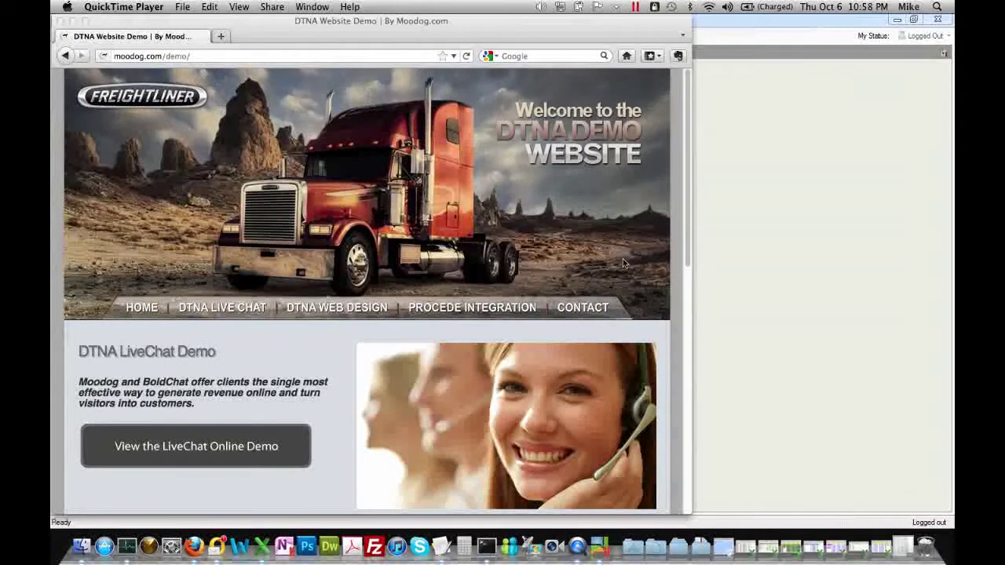
{"action": "left_click", "coordinate": [780, 218]}
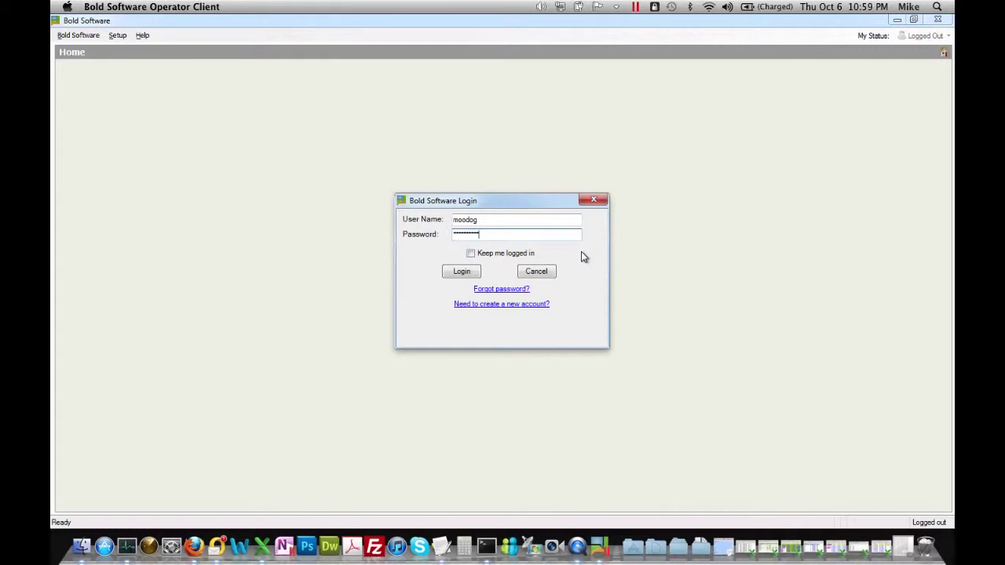
{"action": "left_click", "coordinate": [463, 271]}
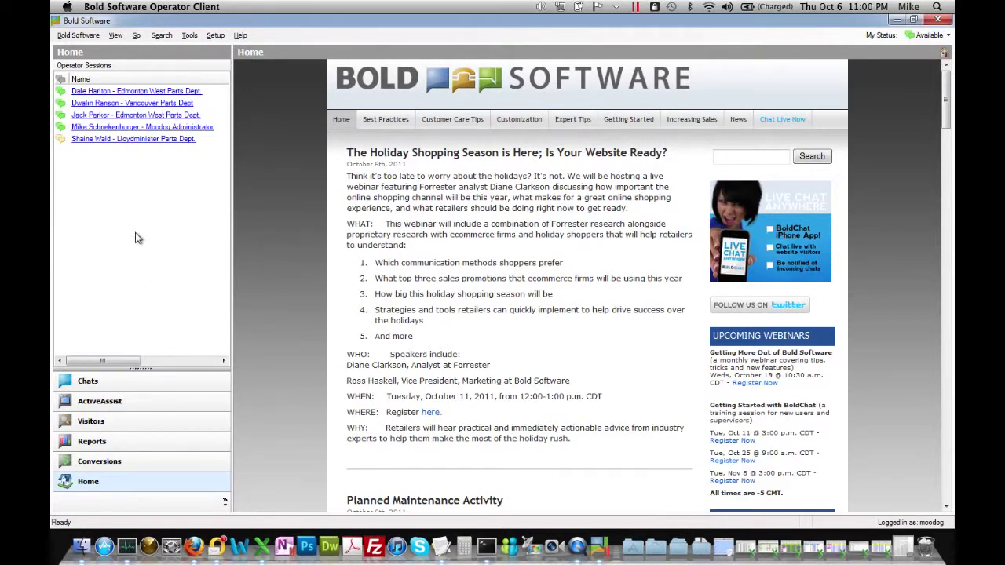
Show the Visitors list of four active visits and review its referrer, keyword, URL and operator columns.
{"action": "left_click", "coordinate": [144, 427]}
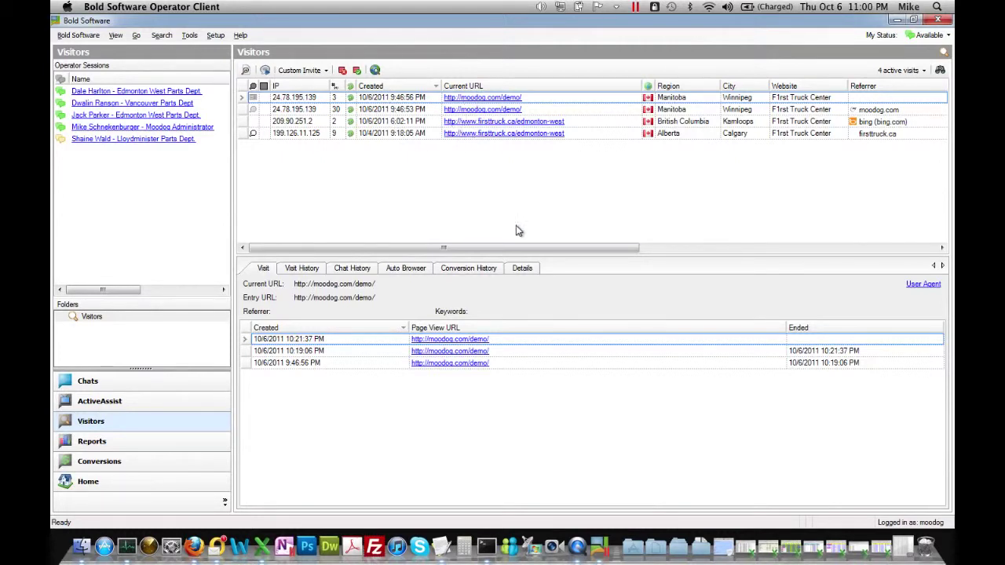
{"action": "left_click_drag", "start_coordinate": [551, 248], "coordinate": [657, 257]}
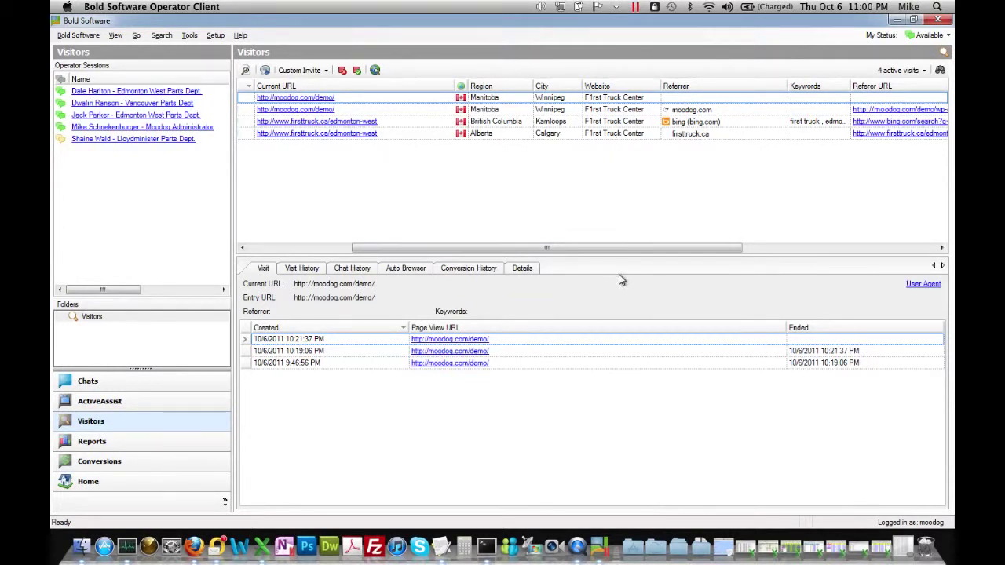
{"action": "left_click_drag", "start_coordinate": [639, 248], "coordinate": [676, 255]}
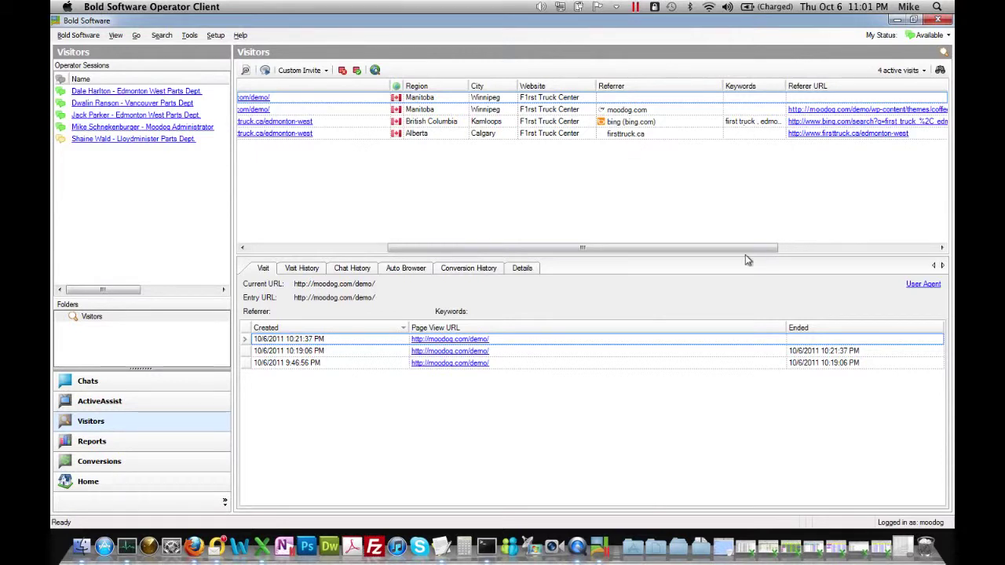
{"action": "left_click_drag", "start_coordinate": [741, 248], "coordinate": [857, 247]}
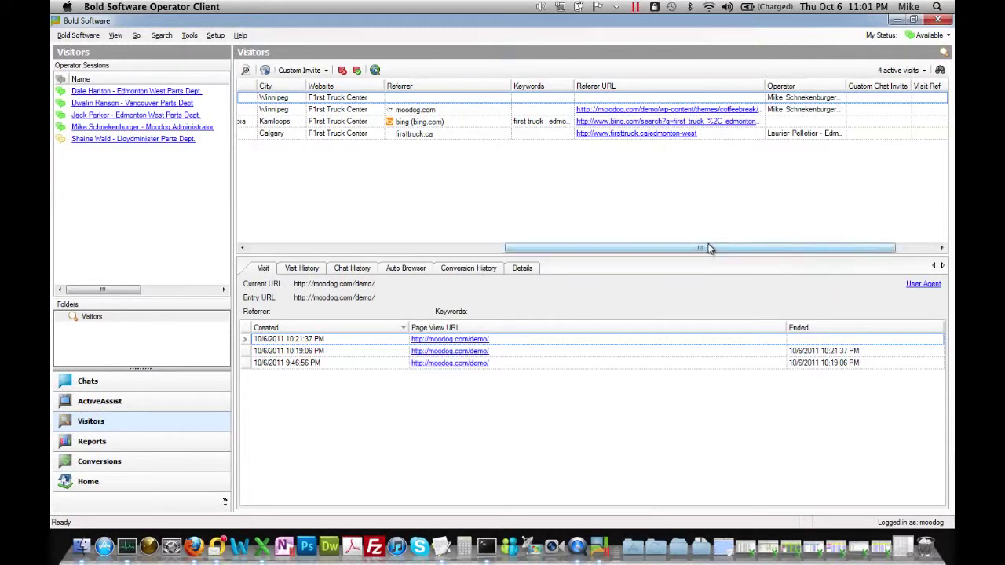
{"action": "left_click_drag", "start_coordinate": [717, 247], "coordinate": [750, 248]}
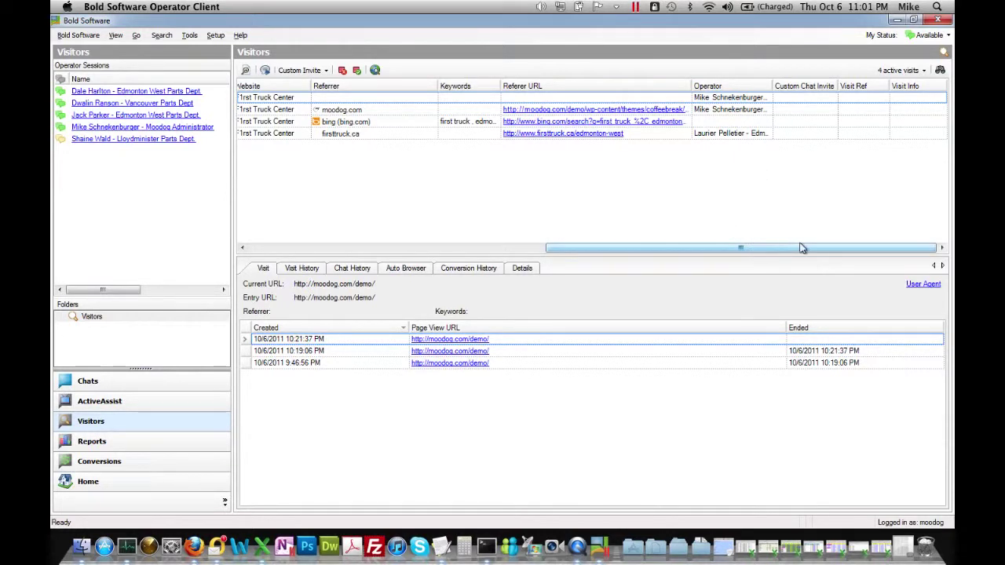
{"action": "left_click_drag", "start_coordinate": [742, 248], "coordinate": [398, 254]}
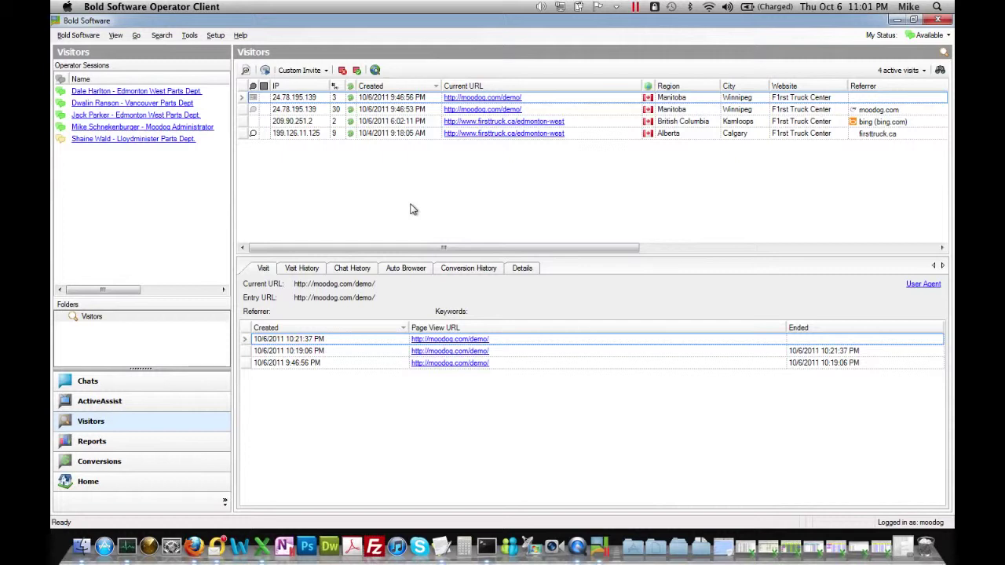
{"action": "left_click", "coordinate": [310, 122]}
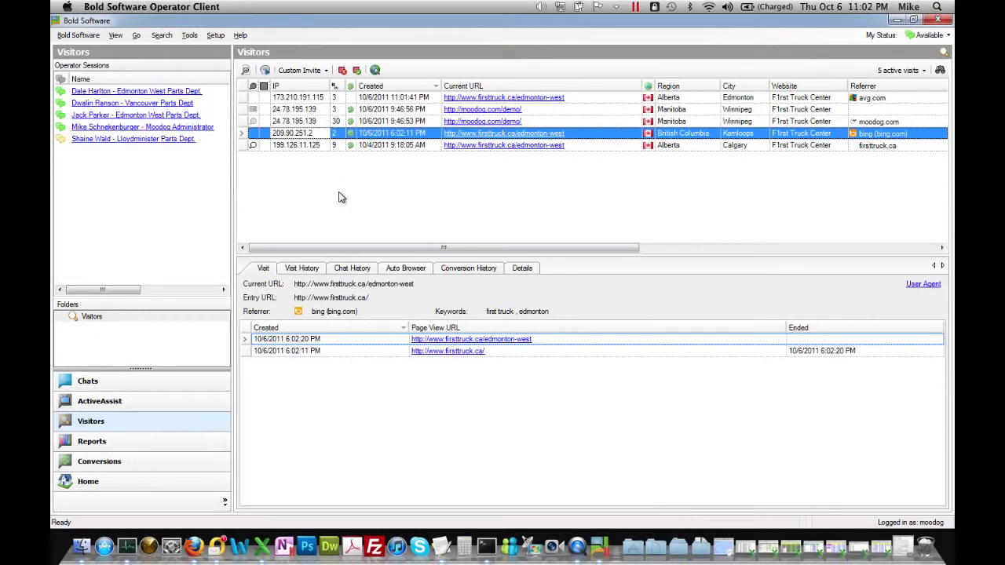
{"action": "left_click", "coordinate": [290, 267]}
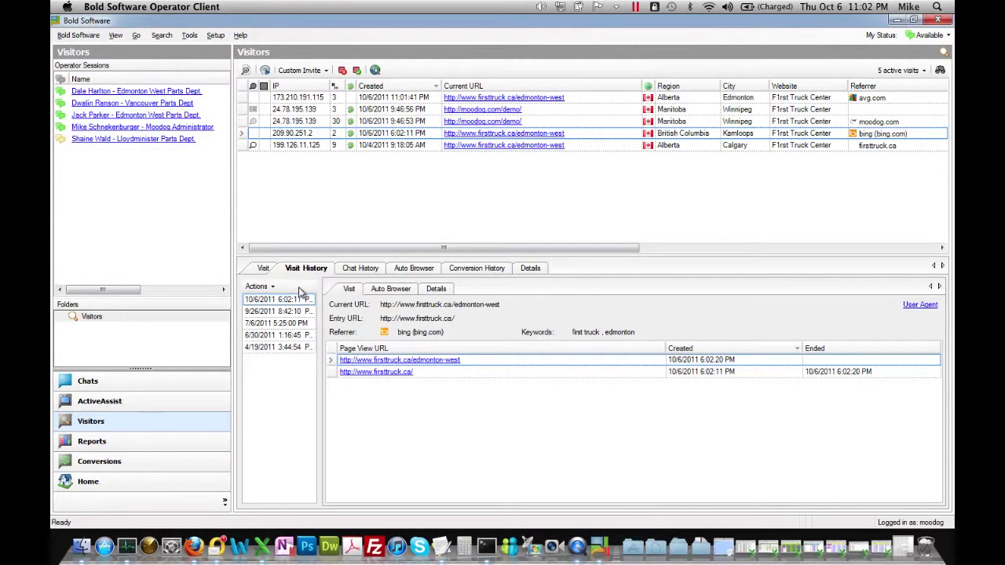
{"action": "left_click_drag", "start_coordinate": [320, 306], "coordinate": [361, 306]}
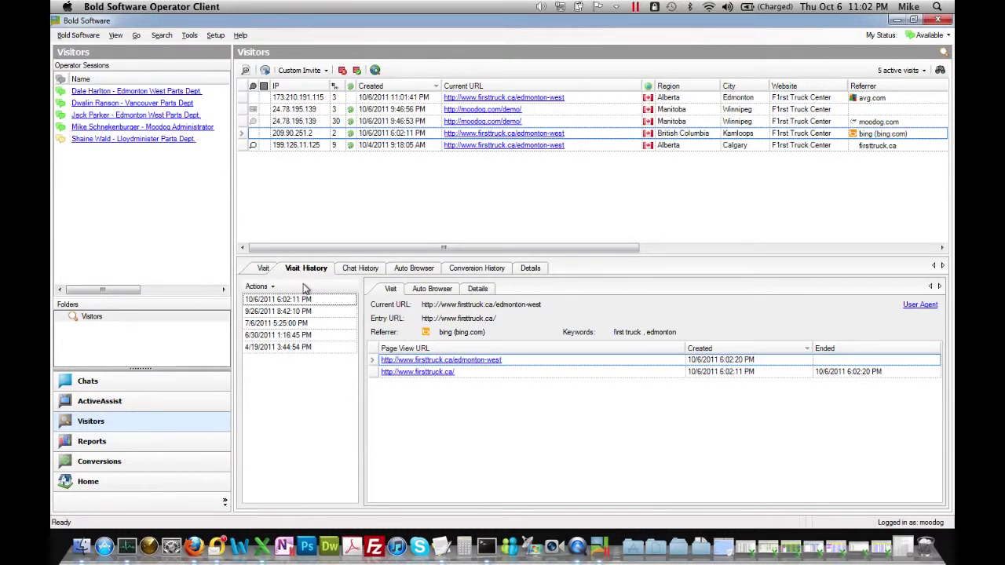
{"action": "left_click", "coordinate": [350, 269]}
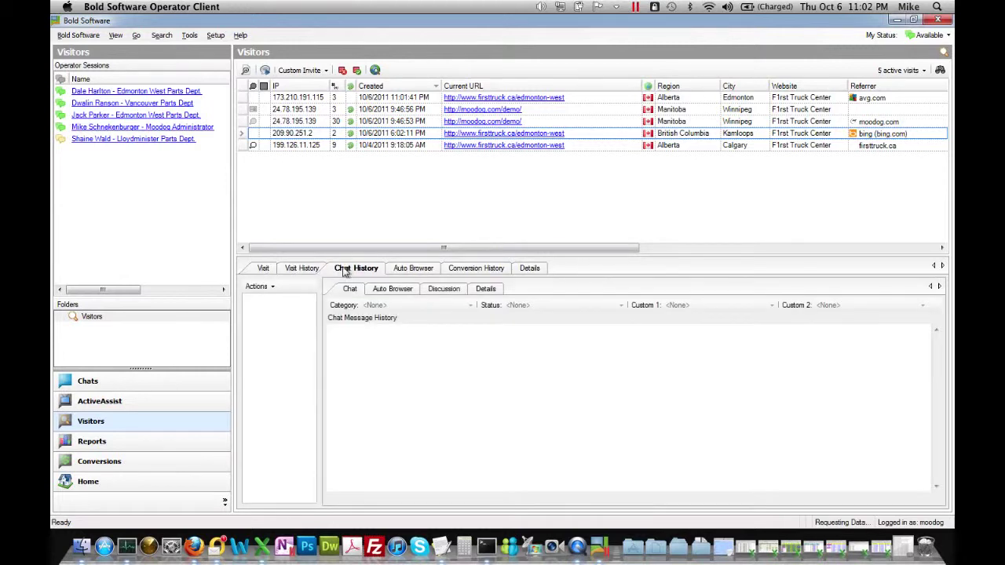
{"action": "left_click", "coordinate": [305, 267]}
{"action": "left_click", "coordinate": [369, 269]}
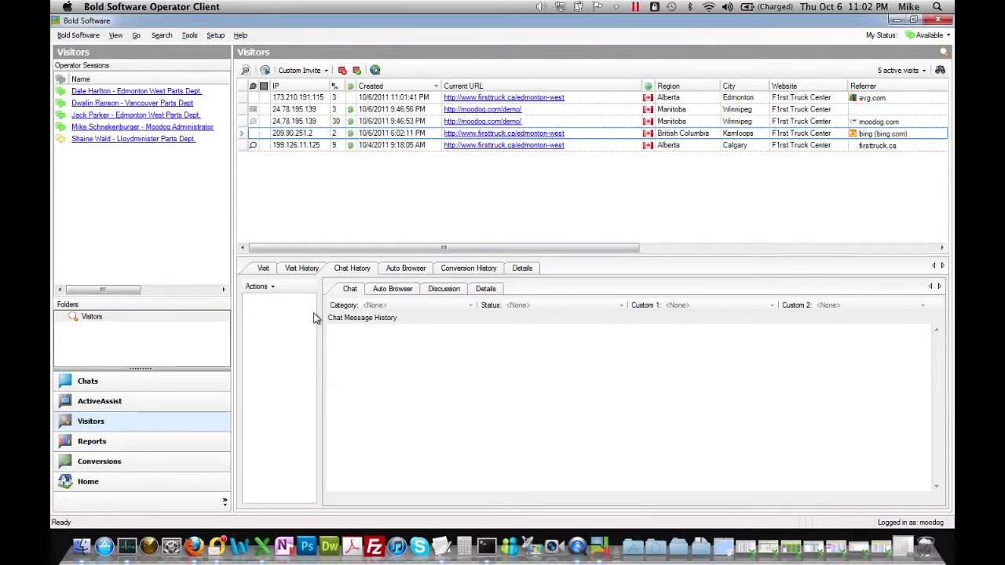
{"action": "left_click", "coordinate": [395, 269]}
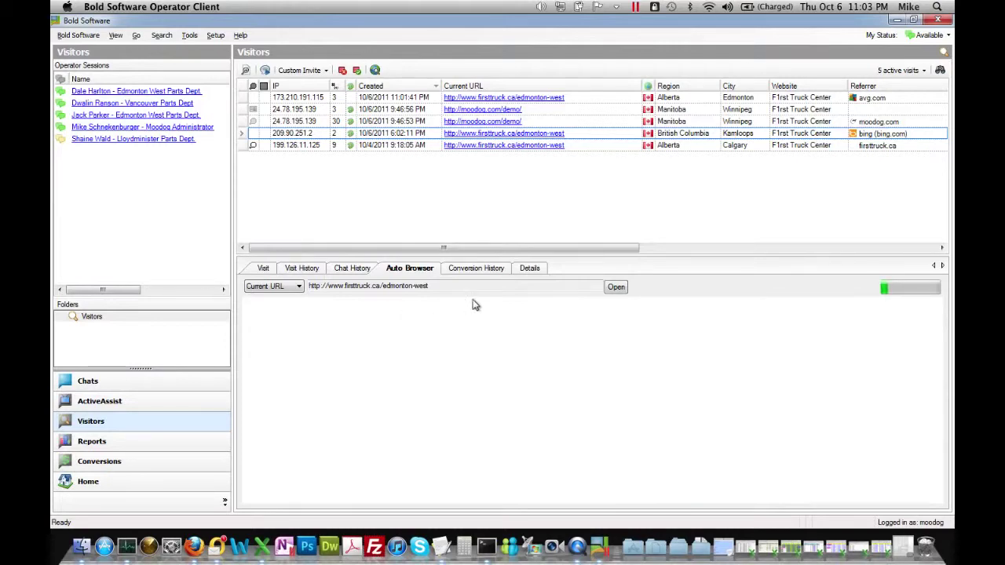
Review the visitor's Details (2 page views, 5 visits, Bing keywords), then return to the page preview.
{"action": "left_click", "coordinate": [529, 268]}
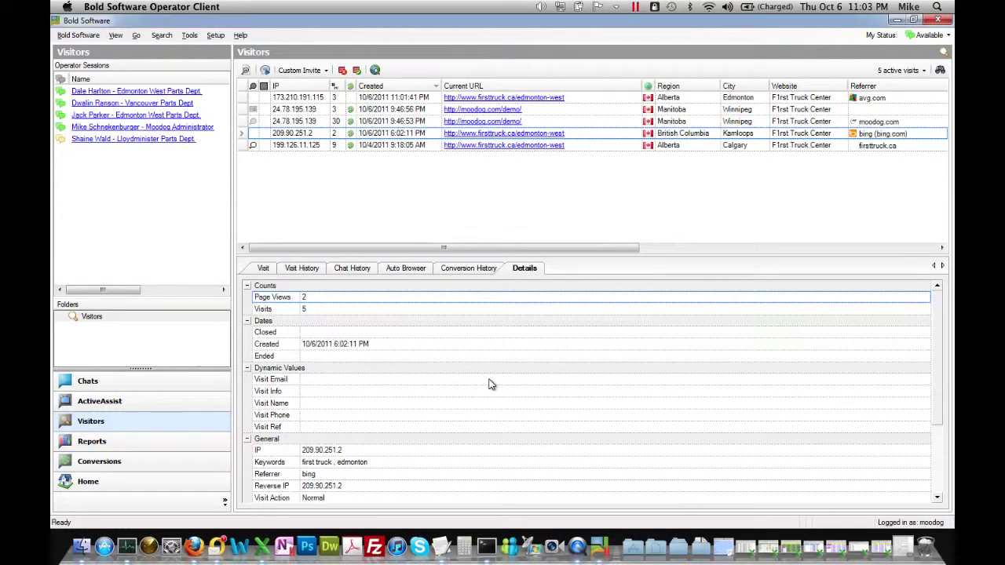
{"action": "scroll", "coordinate": [489, 383], "scroll_direction": "down", "scroll_amount": 3}
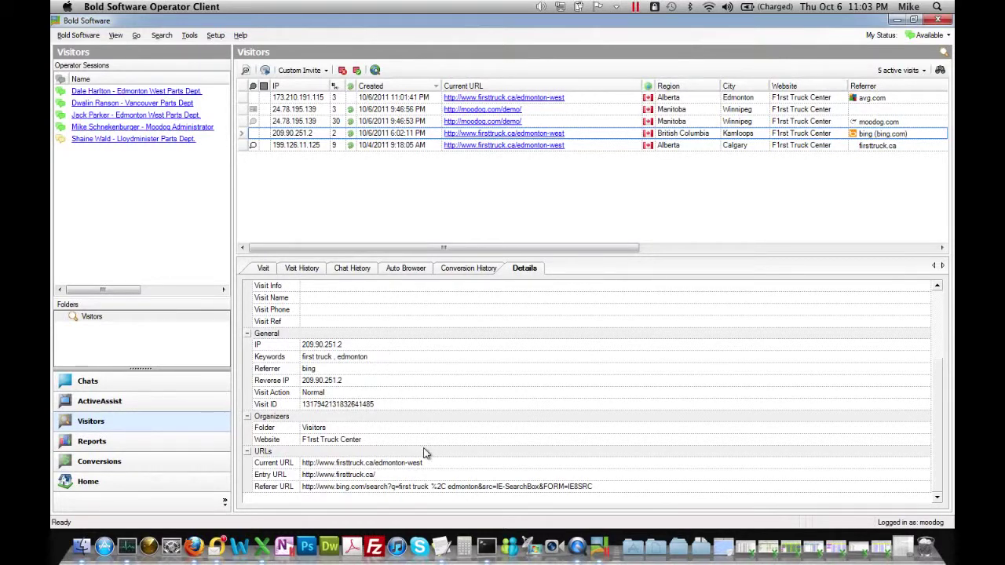
{"action": "scroll", "coordinate": [428, 431], "scroll_direction": "up", "scroll_amount": 3}
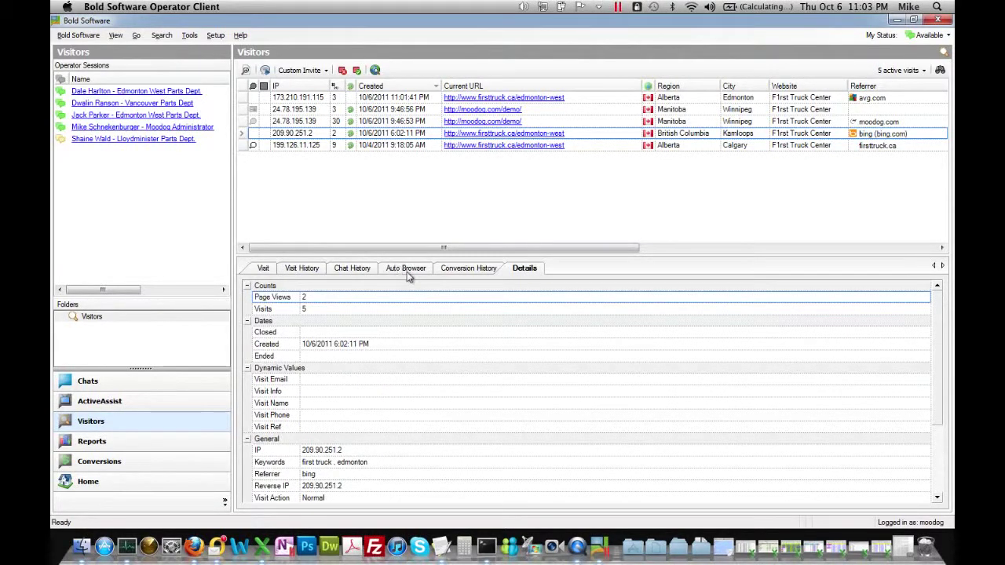
{"action": "left_click", "coordinate": [407, 272]}
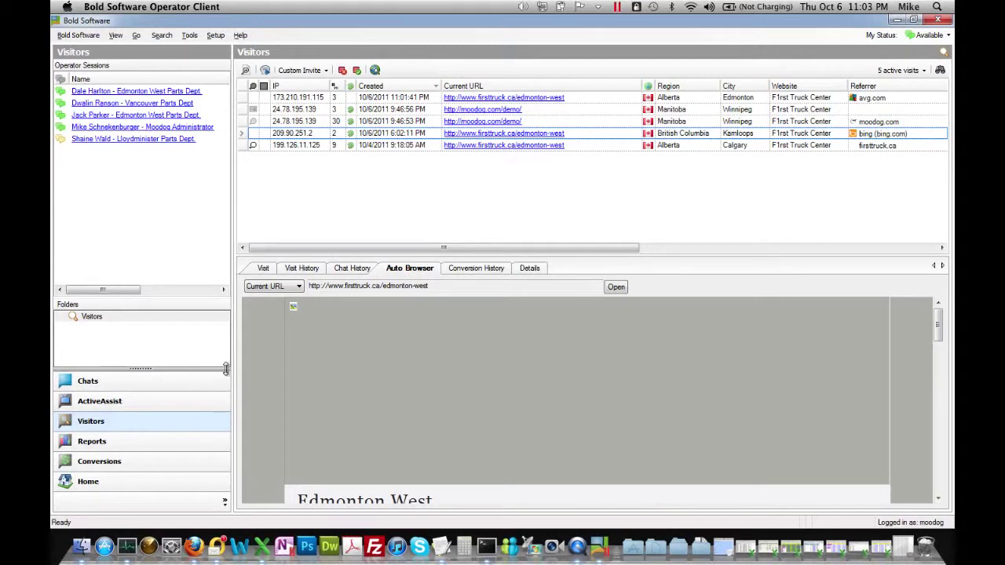
In the Chats view, enlarge the Folders pane to list every folder and select the Demo folder.
{"action": "left_click", "coordinate": [191, 386]}
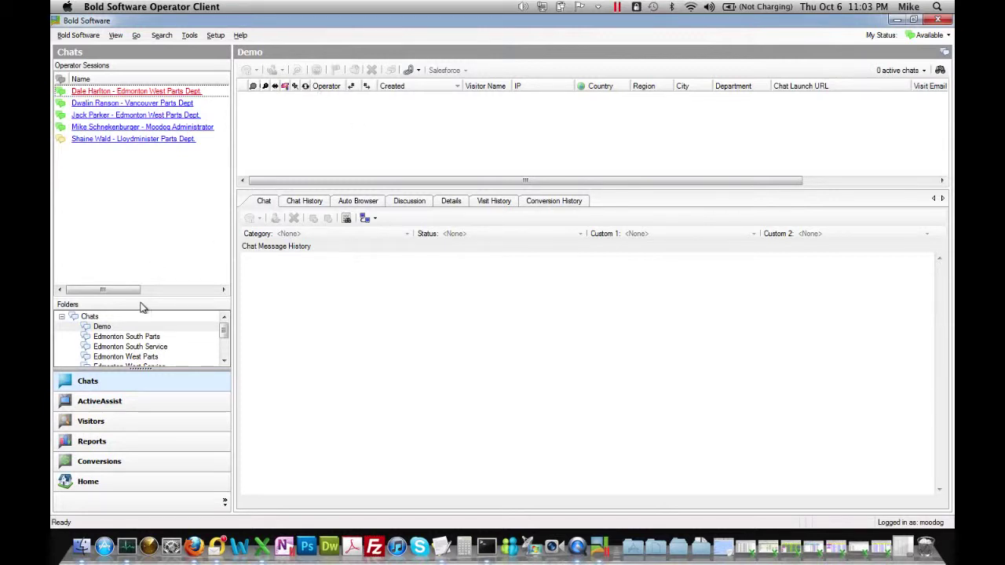
{"action": "left_click_drag", "start_coordinate": [140, 298], "coordinate": [137, 211]}
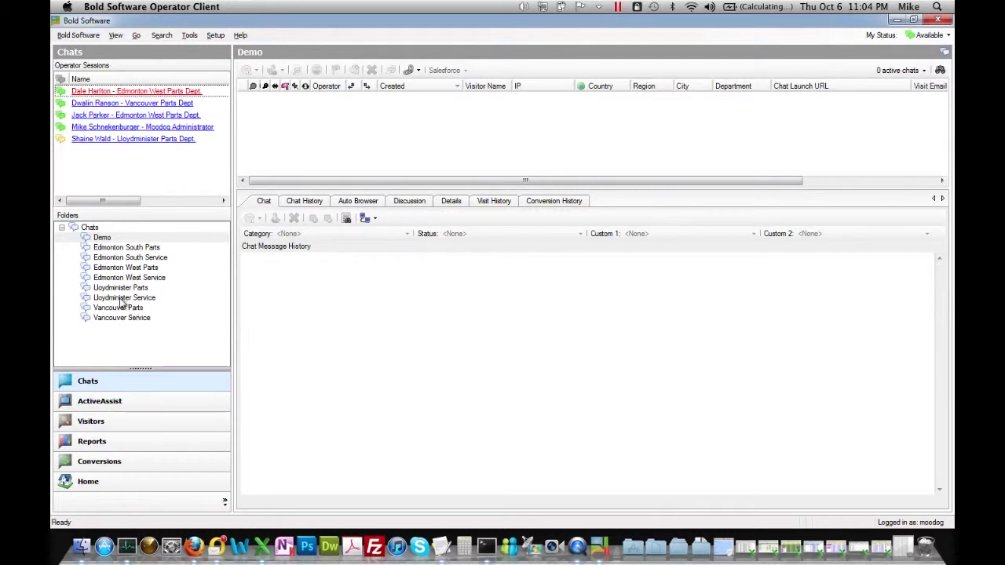
{"action": "left_click", "coordinate": [118, 238]}
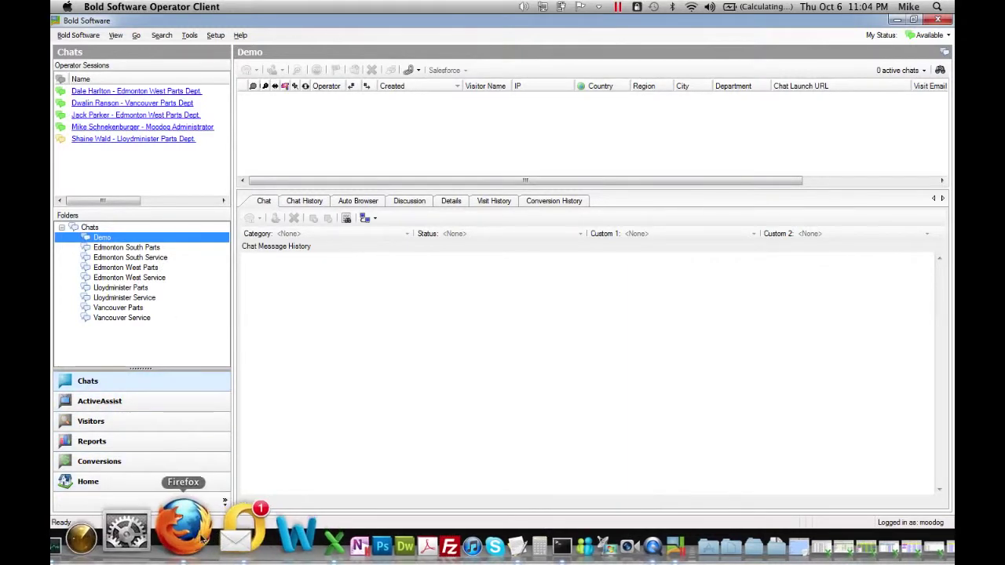
Set the My Status availability from Available to Away.
{"action": "left_click", "coordinate": [949, 37]}
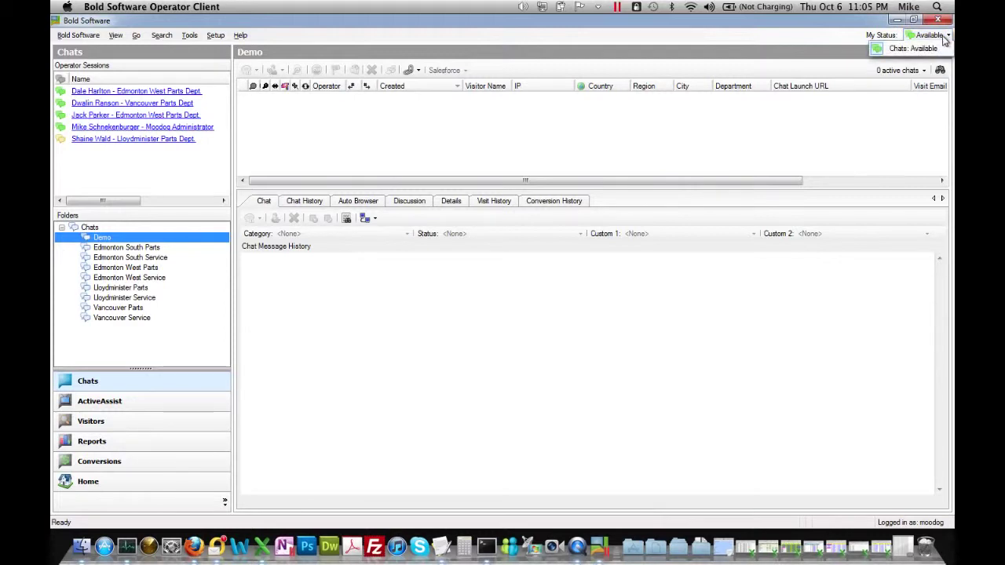
{"action": "left_click", "coordinate": [936, 38]}
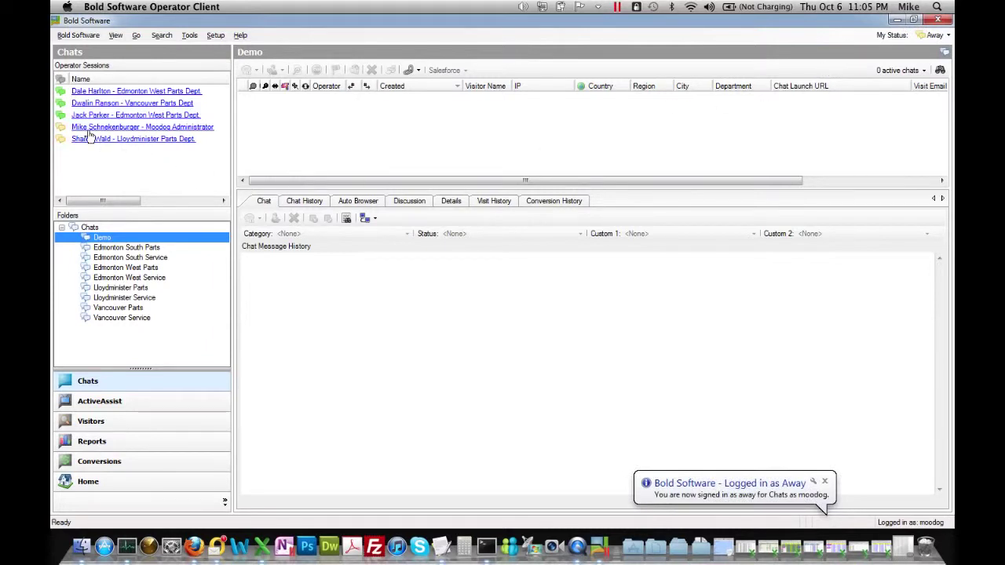
{"action": "mouse_move", "coordinate": [82, 131]}
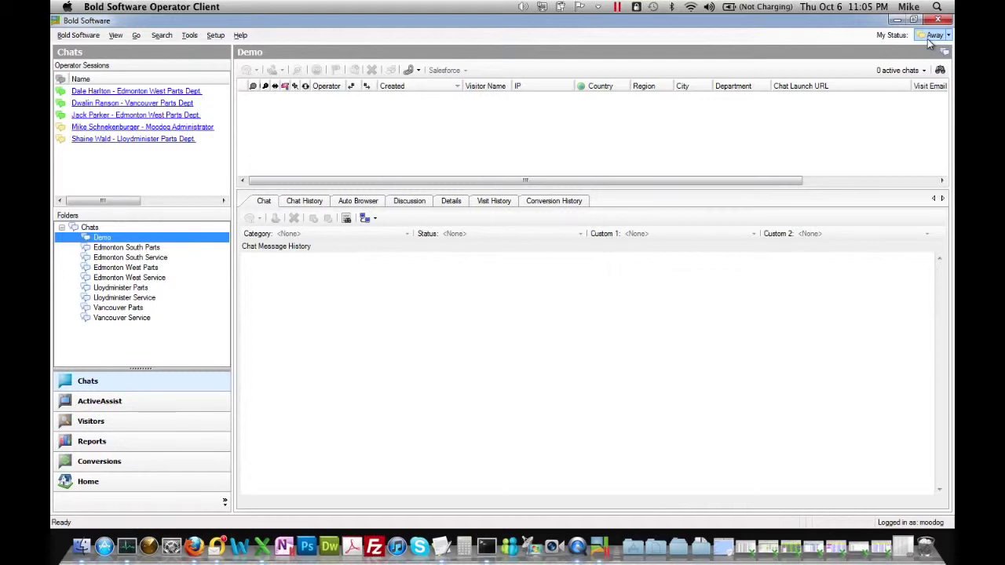
Switch My Status back to Available and open the Edmonton West Parts folder with 2 active chats.
{"action": "left_click", "coordinate": [934, 35]}
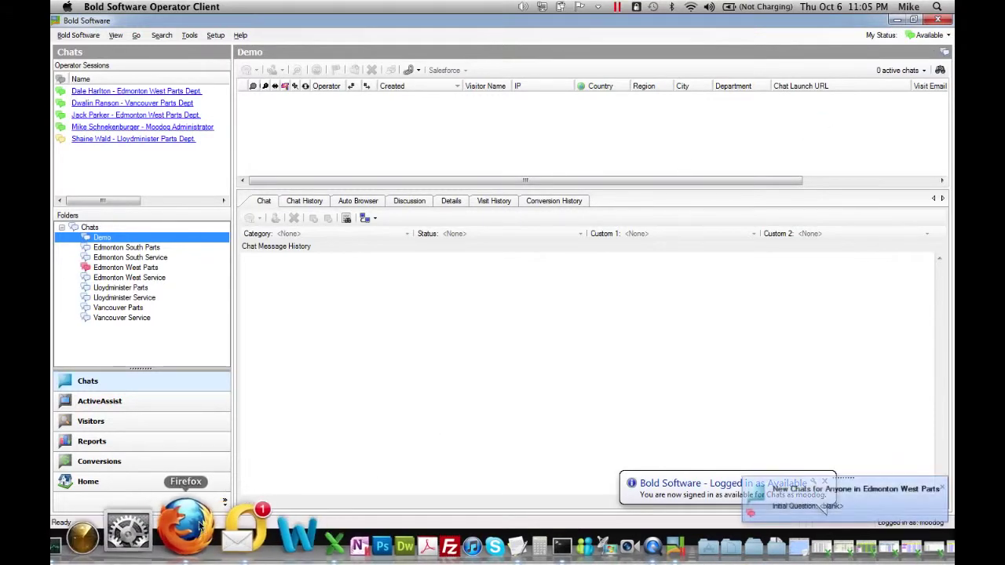
{"action": "left_click", "coordinate": [146, 269]}
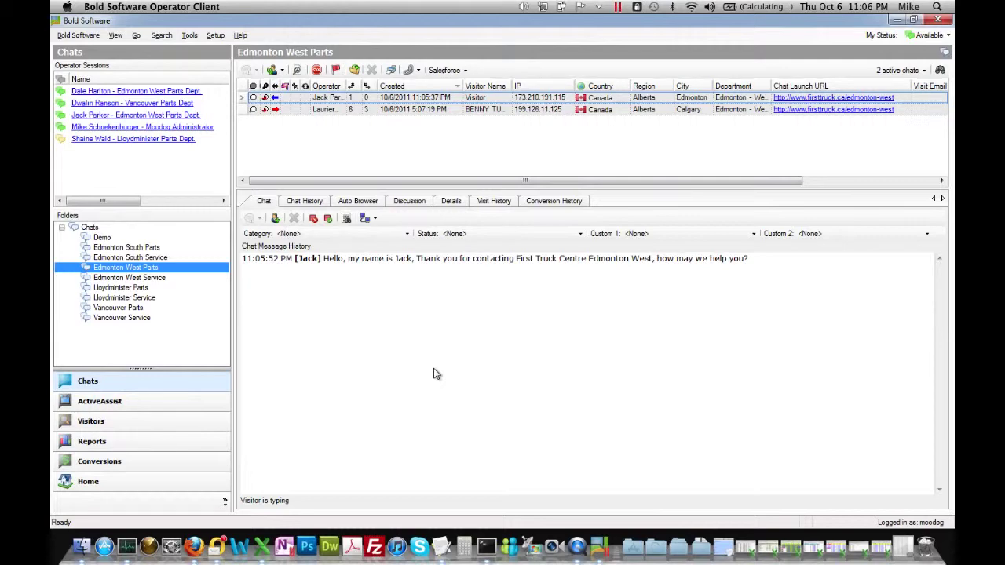
Load 1sttruck.ca in a new Firefox tab and open its Vancouver location page.
{"action": "left_click", "coordinate": [198, 532]}
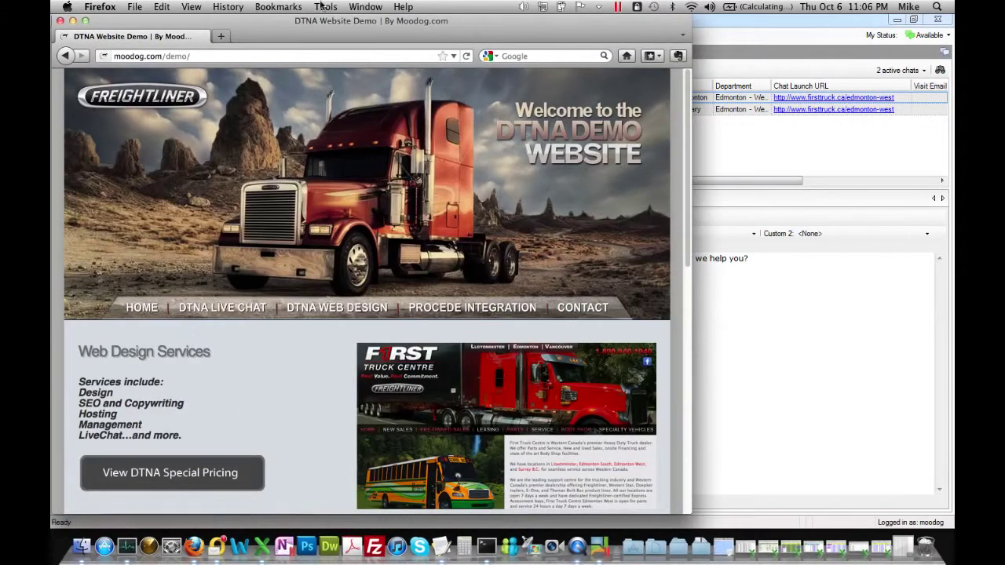
{"action": "left_click", "coordinate": [220, 37]}
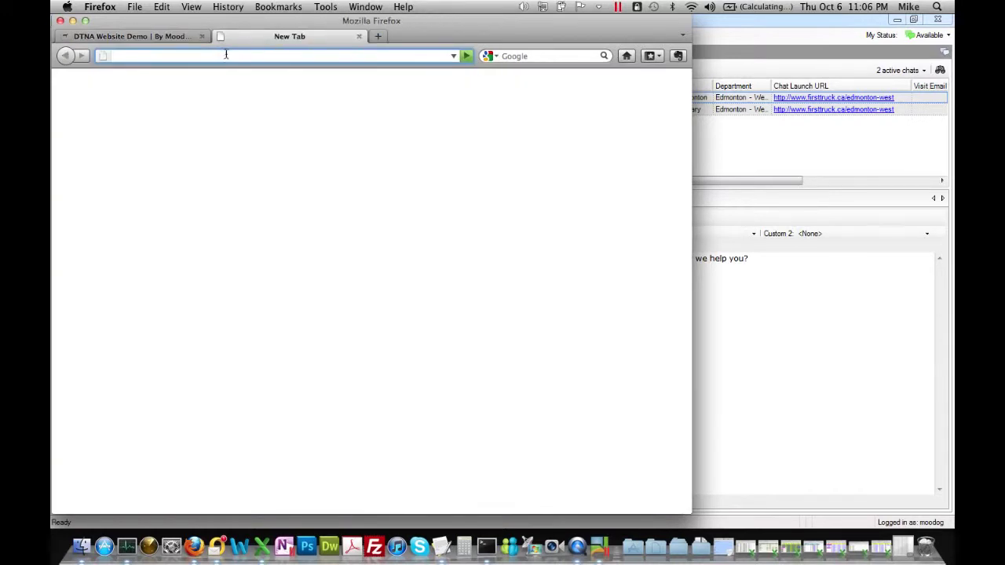
{"action": "type", "text": "1sttruck.ca"}
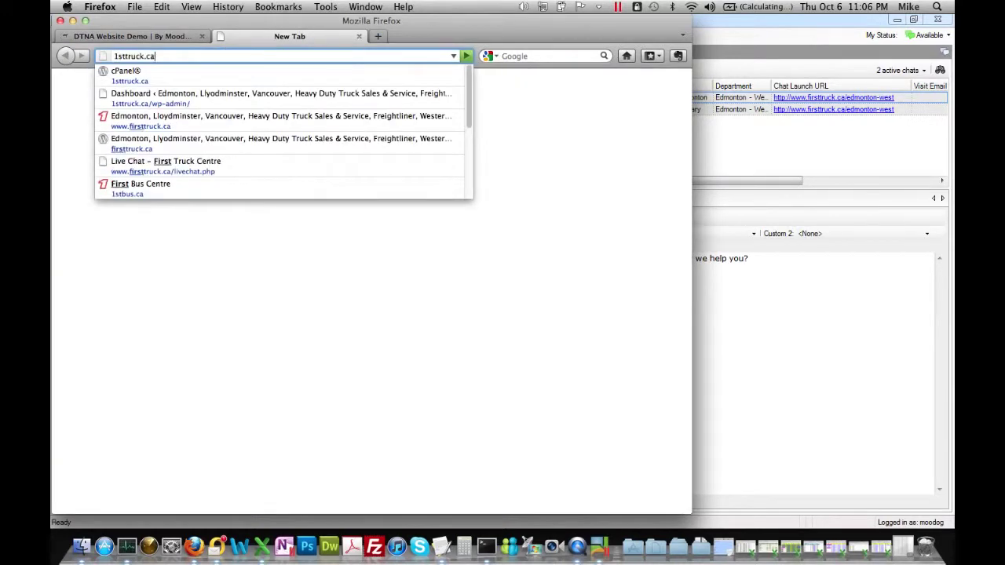
{"action": "key", "text": "Return"}
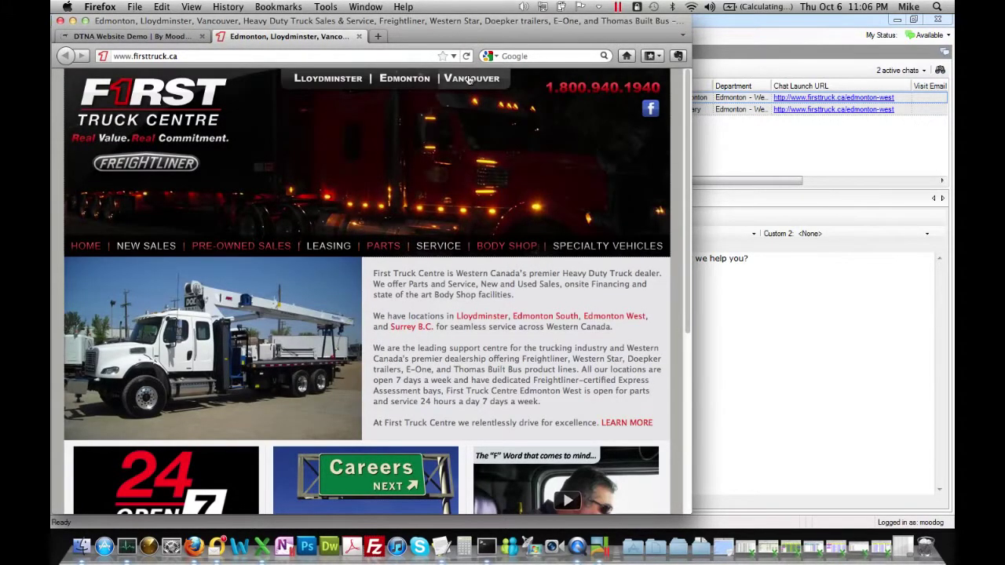
{"action": "left_click", "coordinate": [600, 193]}
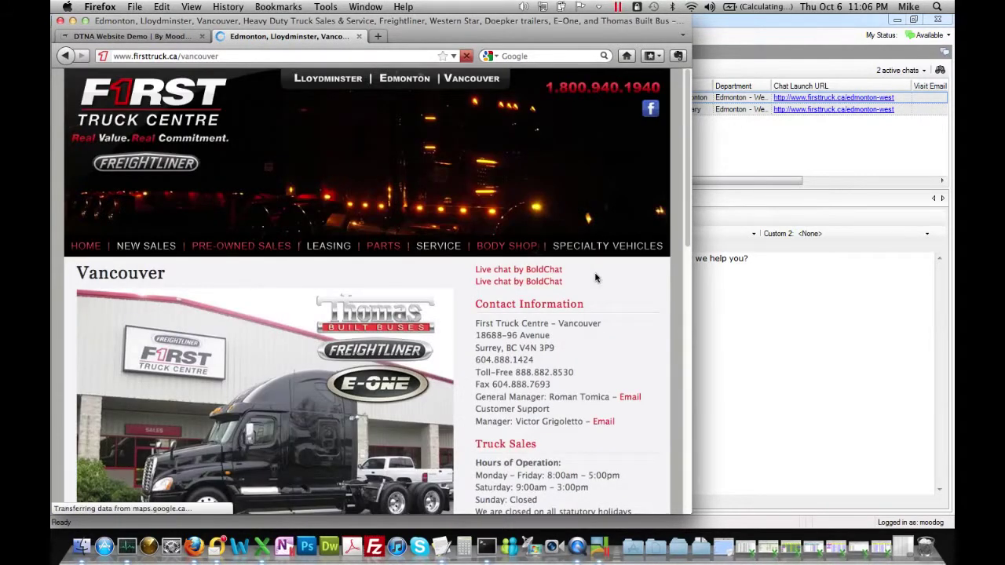
View the Lloydminster location page with its BoldChat live chat, then return to the operator client.
{"action": "left_click", "coordinate": [731, 35]}
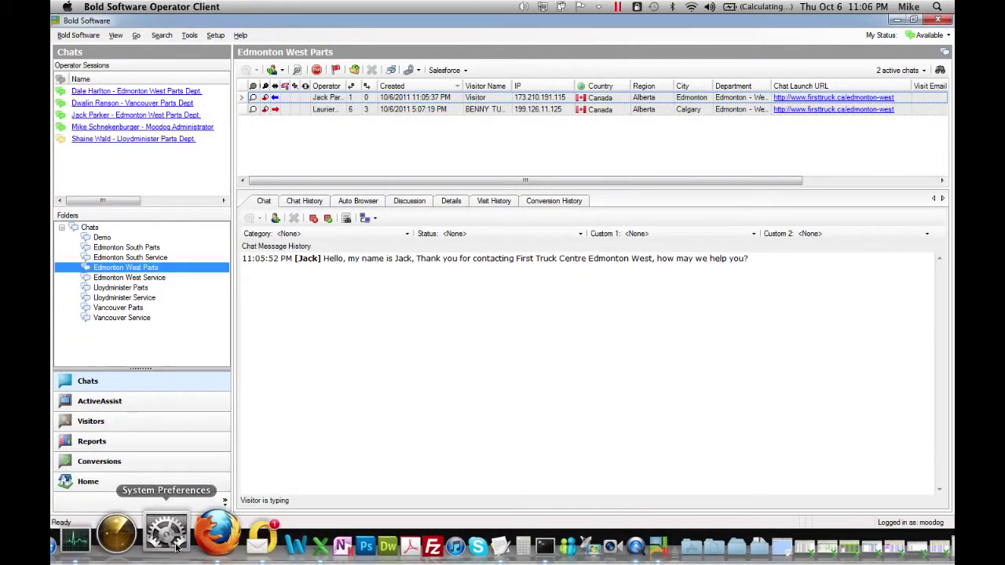
{"action": "left_click", "coordinate": [203, 546]}
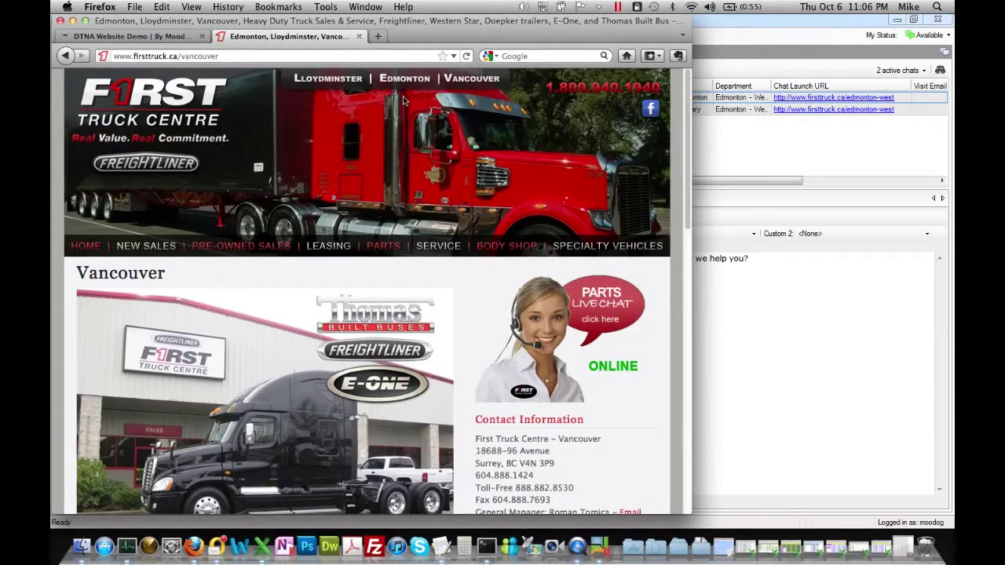
{"action": "left_click", "coordinate": [336, 86]}
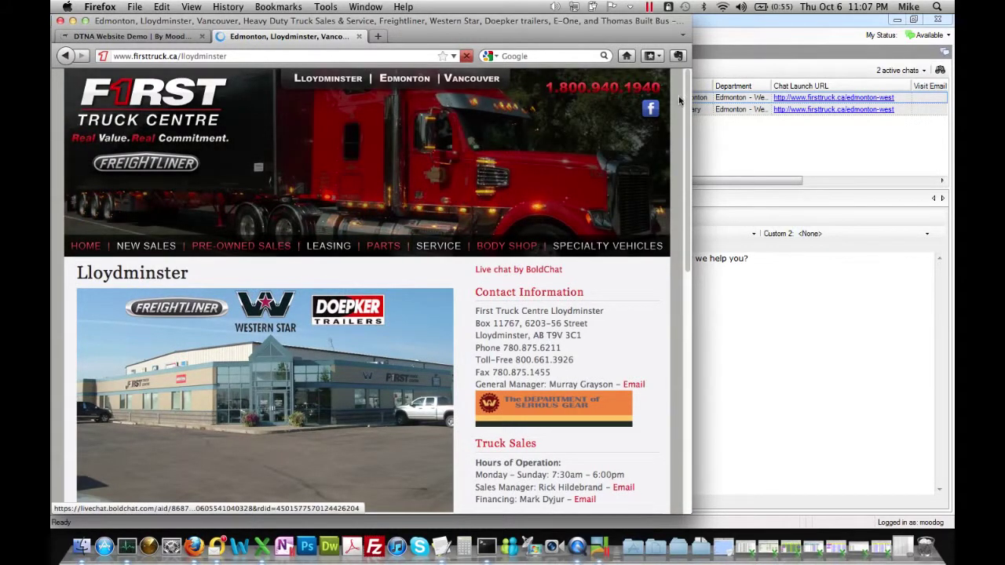
{"action": "key", "text": "super+Tab"}
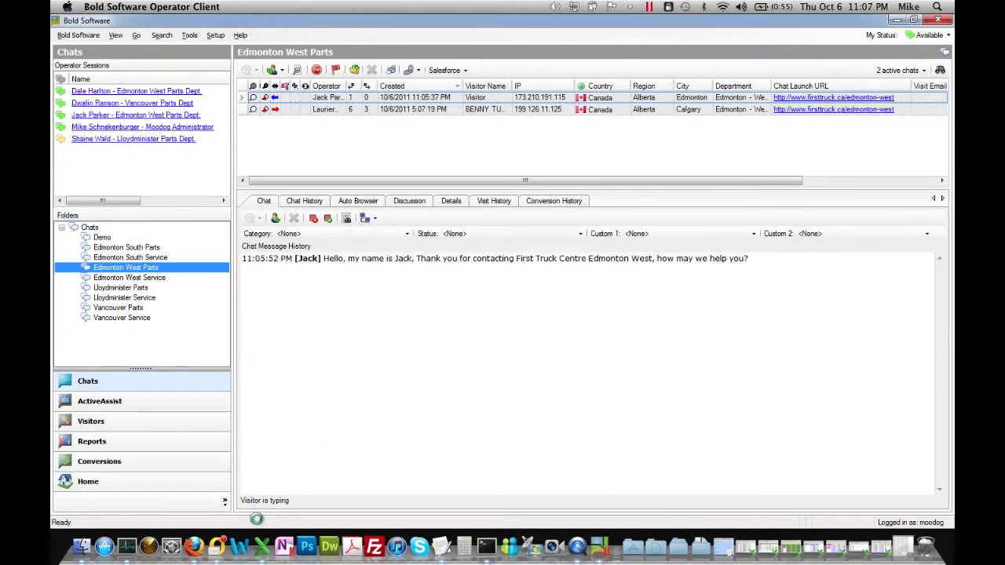
{"action": "left_click", "coordinate": [193, 534]}
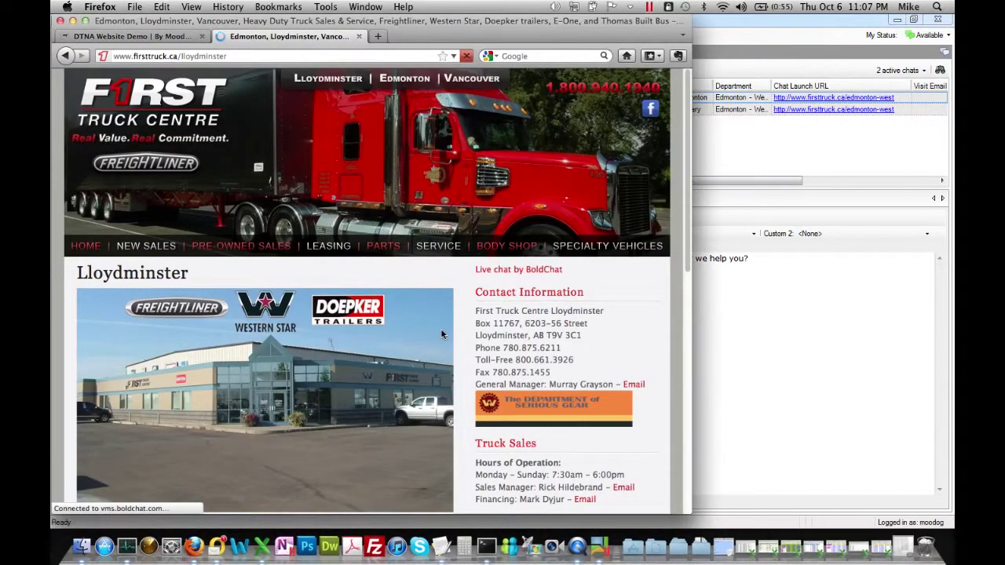
{"action": "scroll", "coordinate": [441, 332], "scroll_direction": "down", "scroll_amount": 2}
{"action": "scroll", "coordinate": [441, 335], "scroll_direction": "down", "scroll_amount": 10}
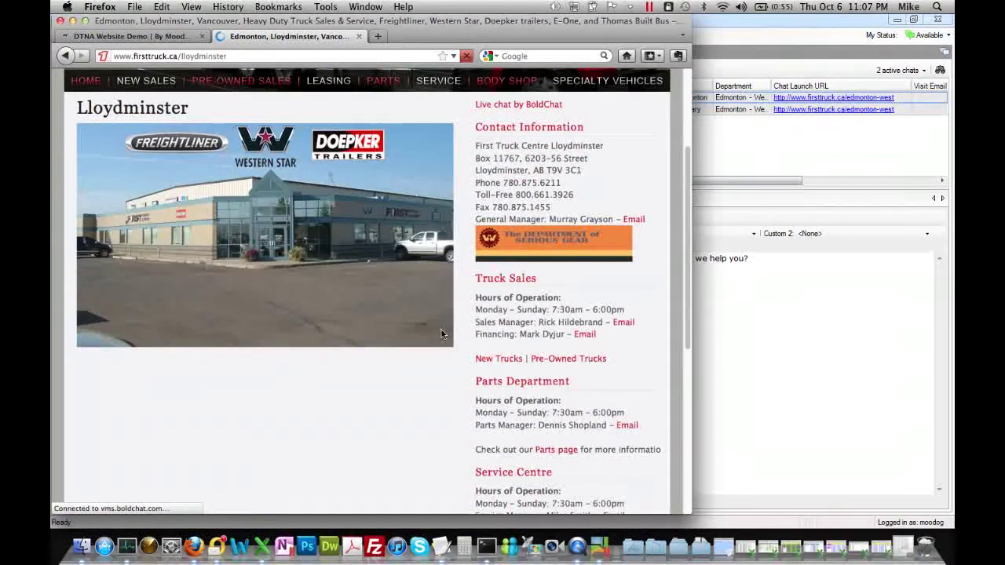
{"action": "scroll", "coordinate": [441, 334], "scroll_direction": "up", "scroll_amount": 12}
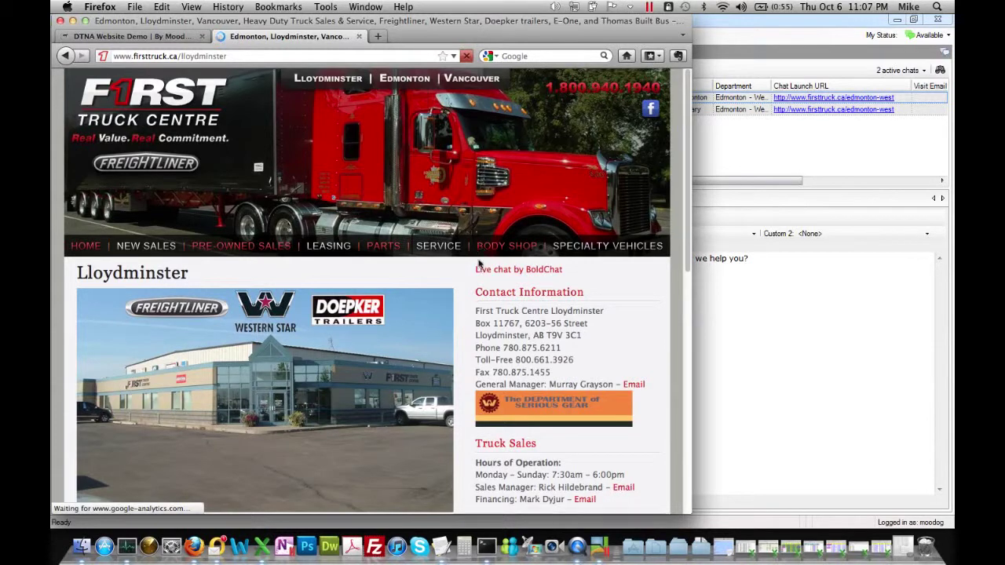
{"action": "left_click", "coordinate": [744, 39]}
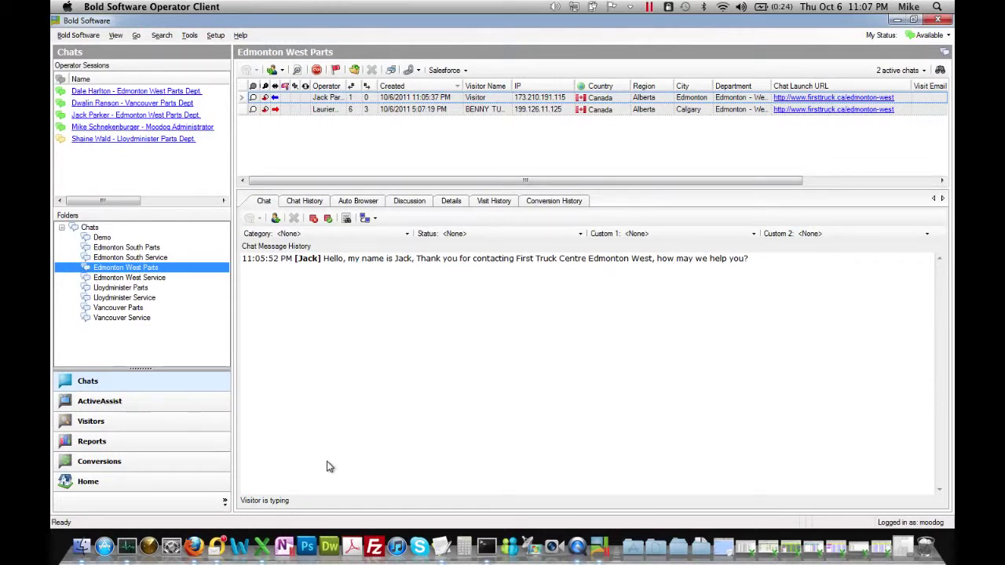
Start a Live Parts Chat as a visitor from the DTNA demo site, submitting the visitor form.
{"action": "left_click", "coordinate": [206, 536]}
{"action": "left_click", "coordinate": [157, 37]}
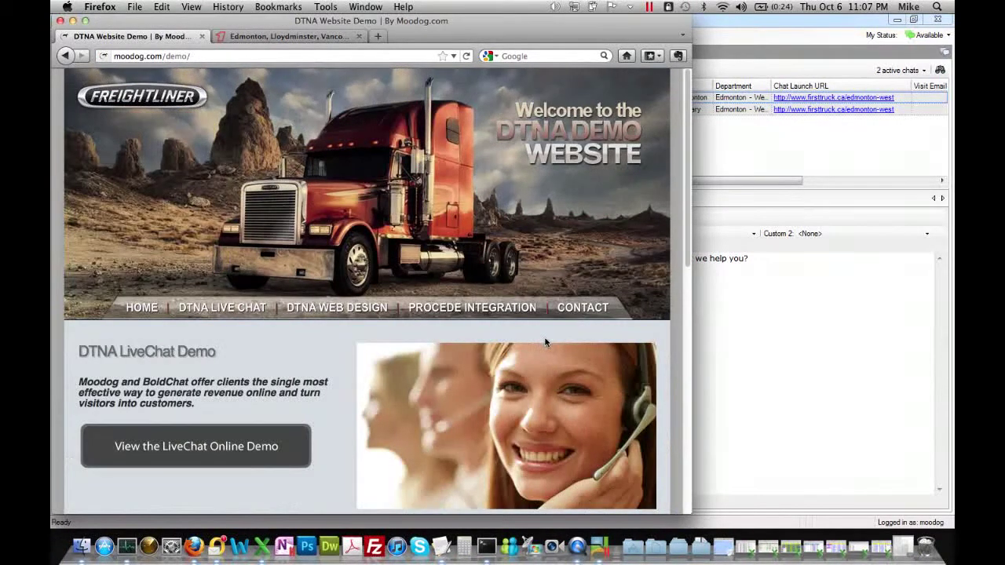
{"action": "scroll", "coordinate": [450, 332], "scroll_direction": "down", "scroll_amount": 1}
{"action": "scroll", "coordinate": [450, 330], "scroll_direction": "down", "scroll_amount": 10}
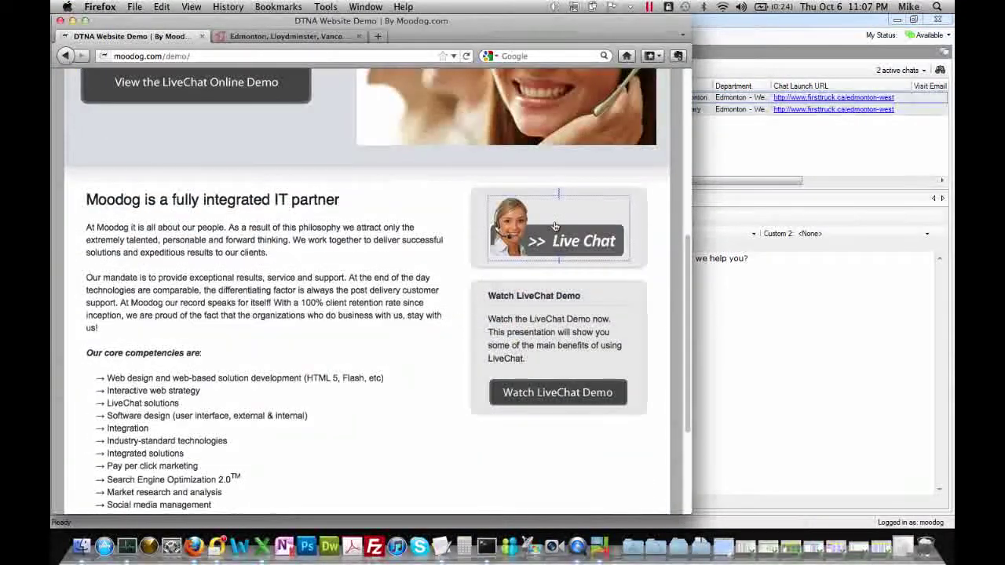
{"action": "left_click", "coordinate": [555, 226]}
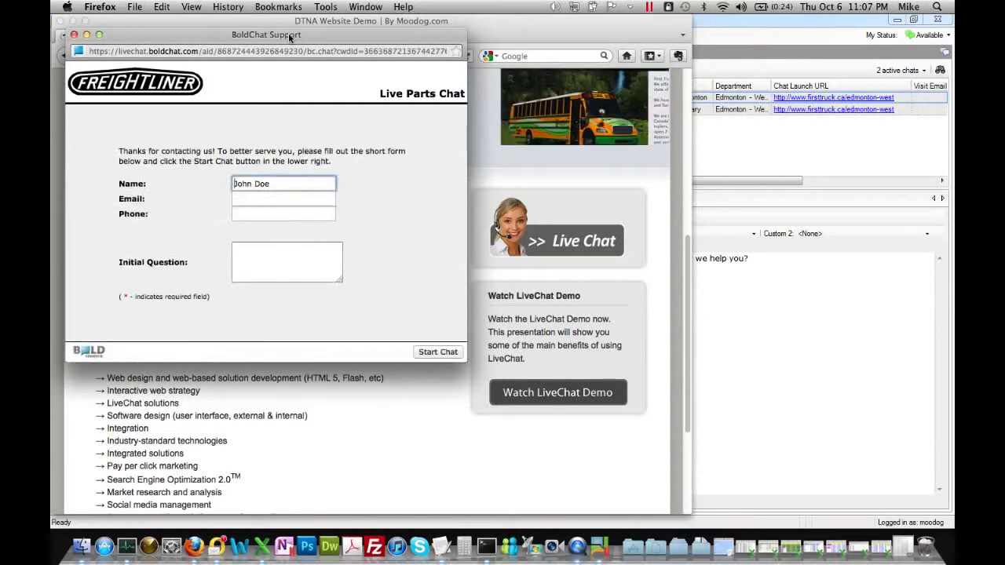
{"action": "left_click_drag", "start_coordinate": [288, 33], "coordinate": [393, 62]}
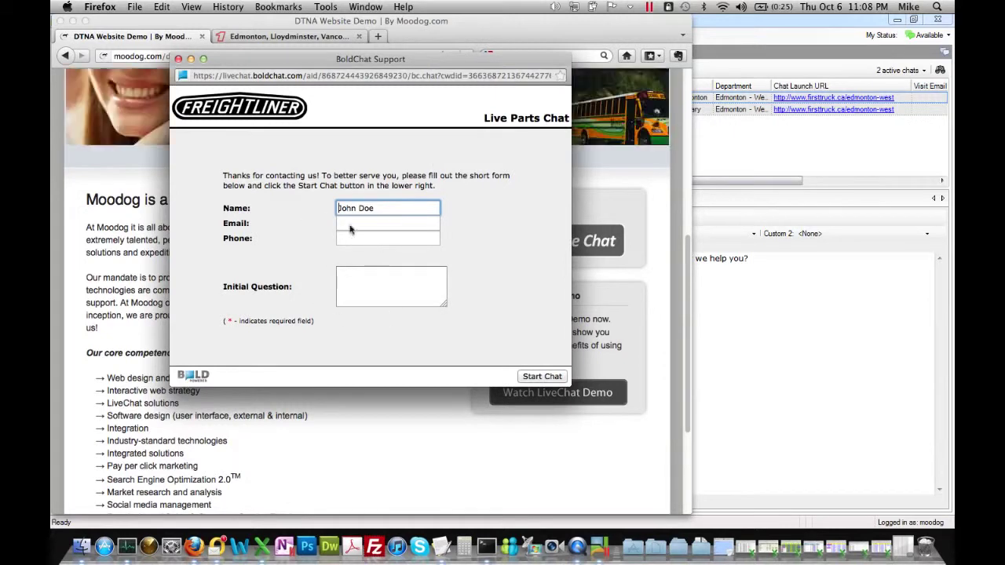
{"action": "left_click", "coordinate": [536, 377]}
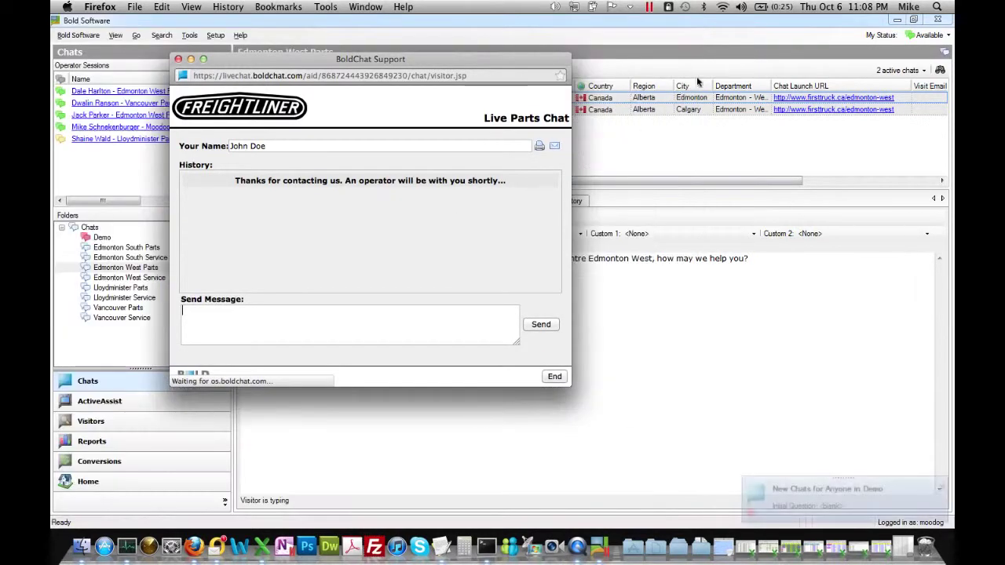
In the Demo folder, answer the longest-waiting Winnipeg visitor chat so the Freightliner Parts greeting posts.
{"action": "left_click", "coordinate": [697, 77]}
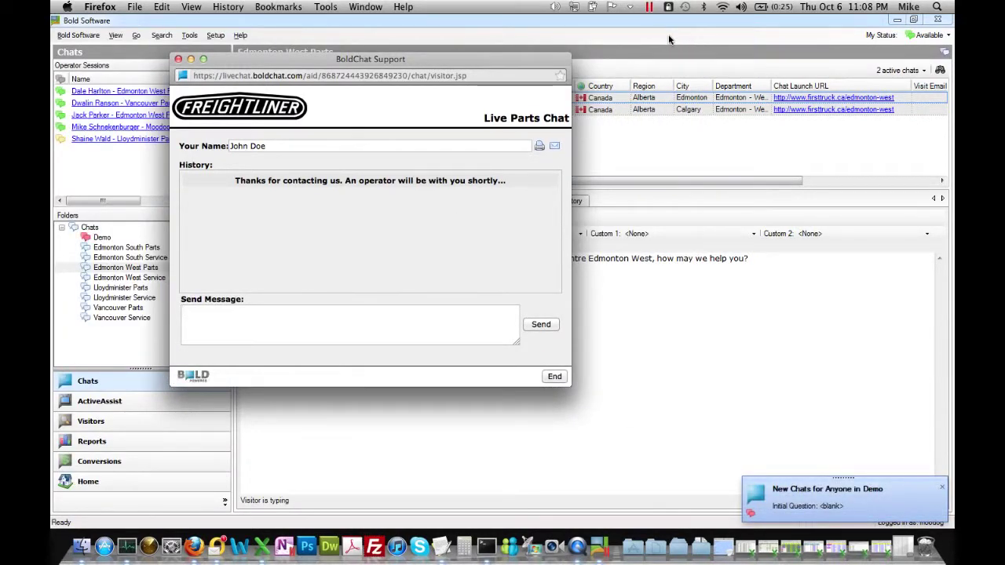
{"action": "left_click", "coordinate": [580, 109]}
{"action": "left_click", "coordinate": [111, 239]}
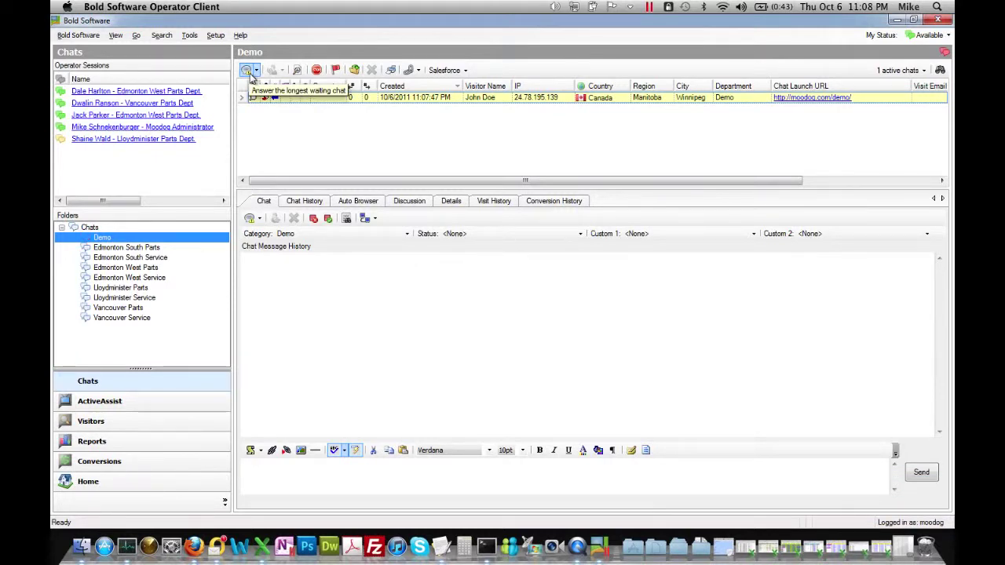
{"action": "left_click", "coordinate": [250, 73]}
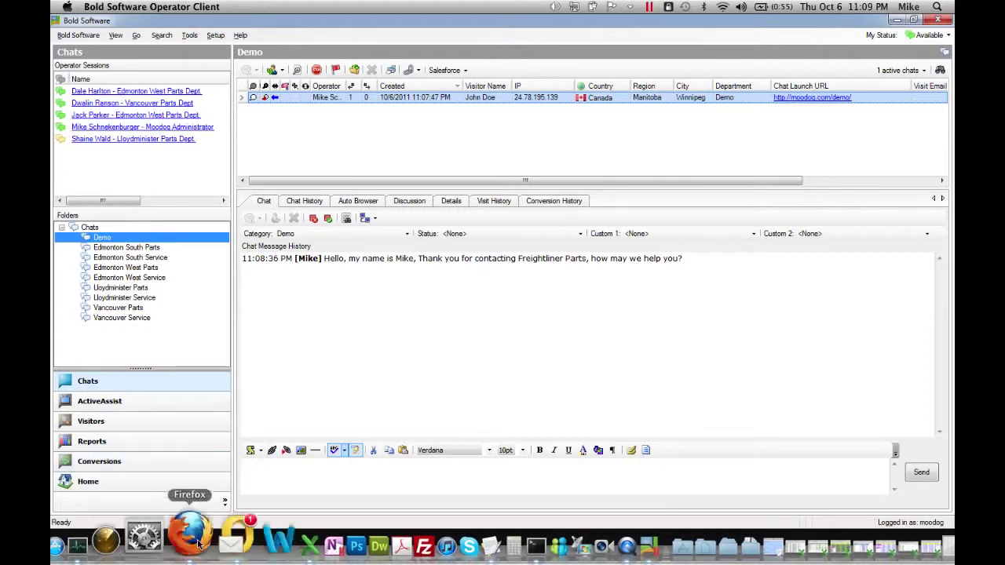
As the visitor in Firefox, send 'I am looking for some parts for my truck.'.
{"action": "left_click", "coordinate": [191, 518]}
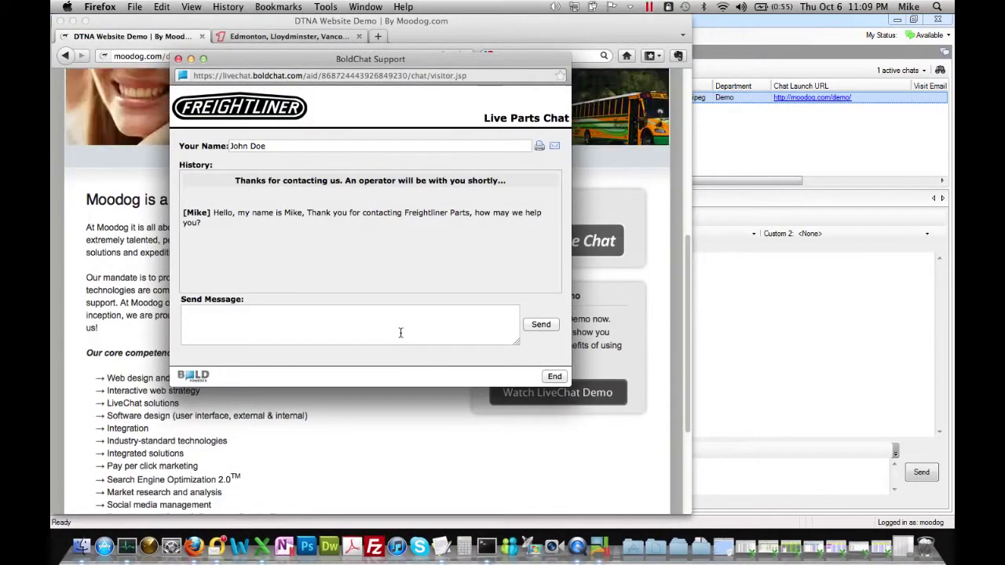
{"action": "type", "text": "LI am"}
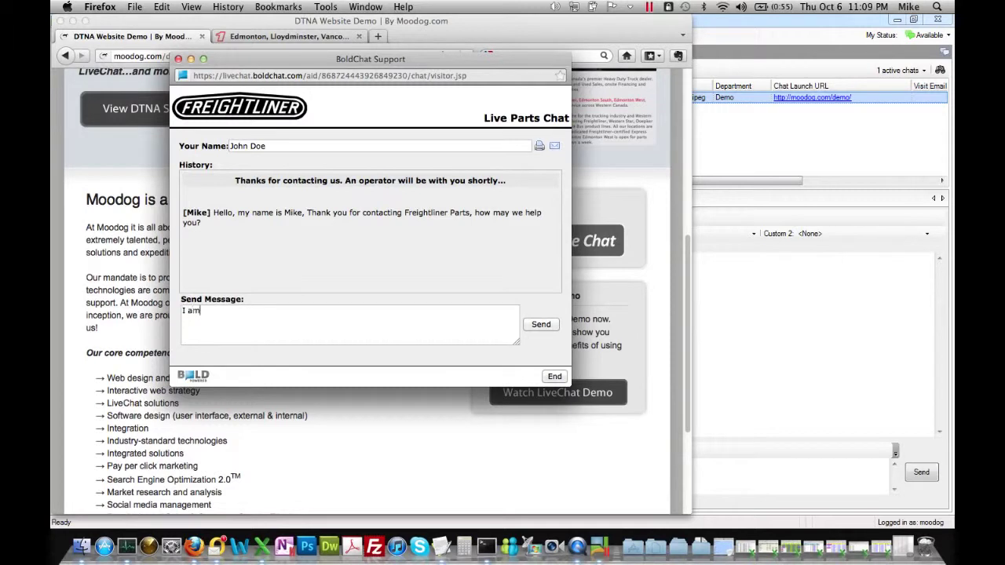
{"action": "type", "text": " looking for some parts for my truck."}
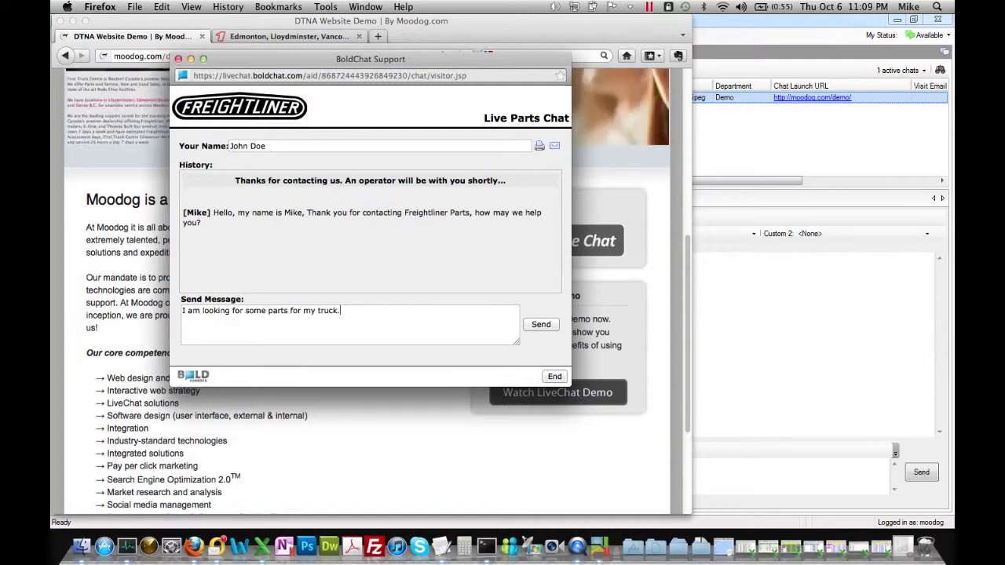
{"action": "key", "text": "Return"}
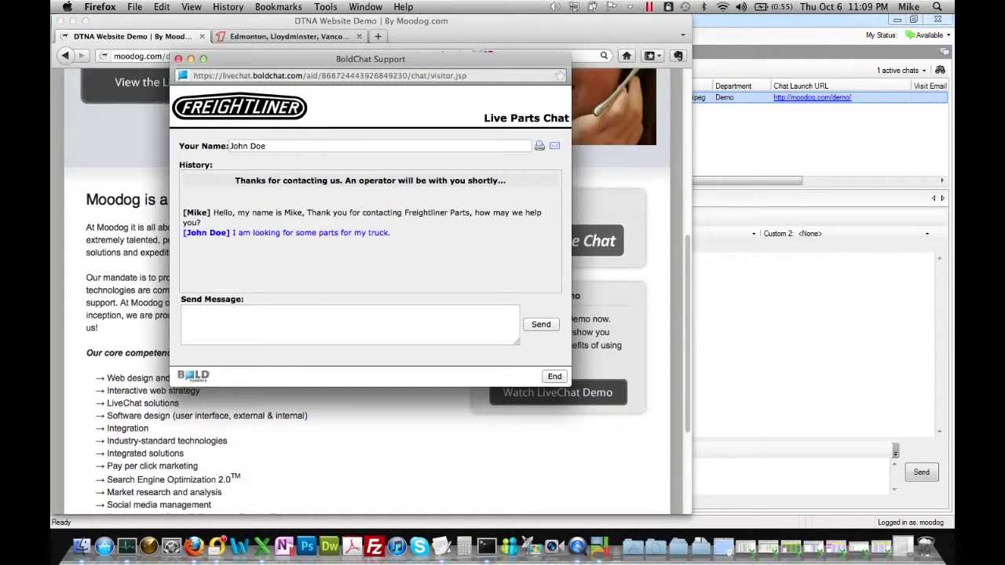
{"action": "left_click", "coordinate": [802, 201]}
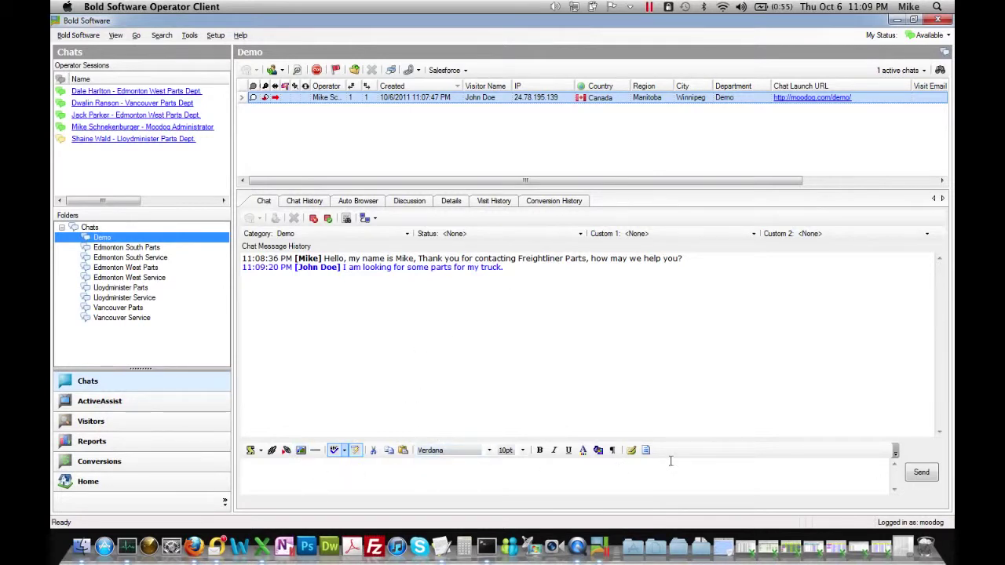
Send the 'Serial # please' canned reply asking for the serial number's last 6 digits.
{"action": "left_click", "coordinate": [363, 471]}
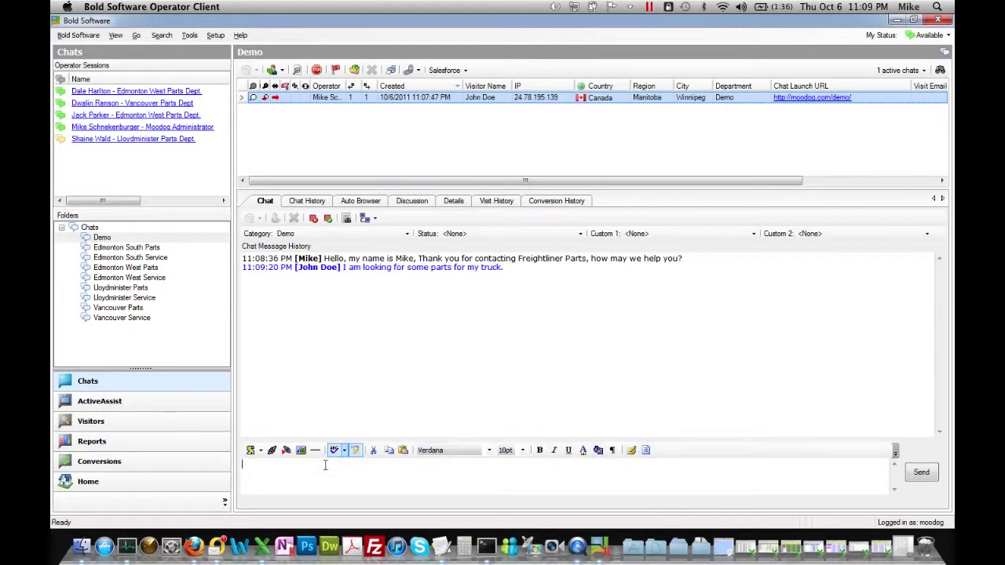
{"action": "left_click", "coordinate": [261, 451]}
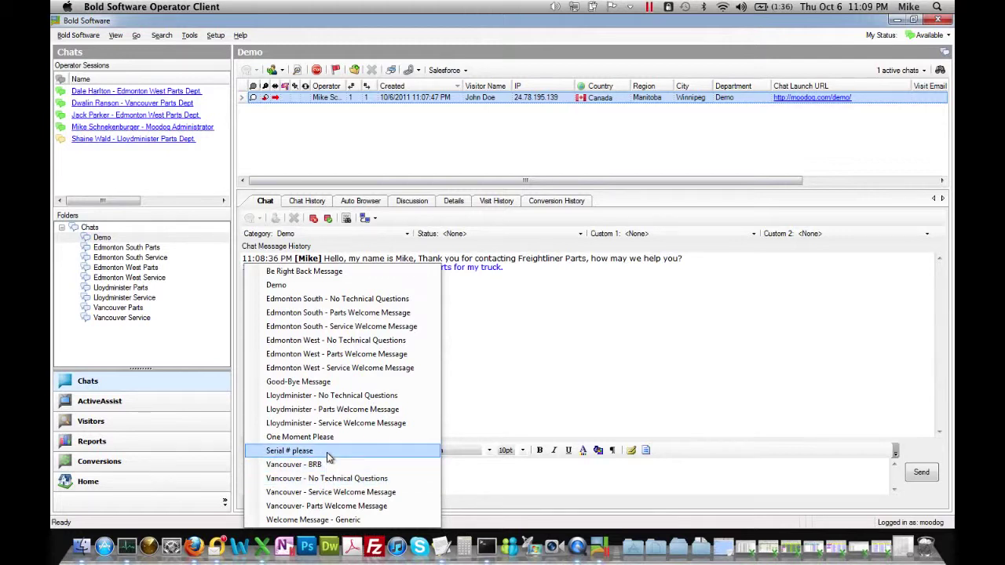
{"action": "left_click", "coordinate": [329, 451]}
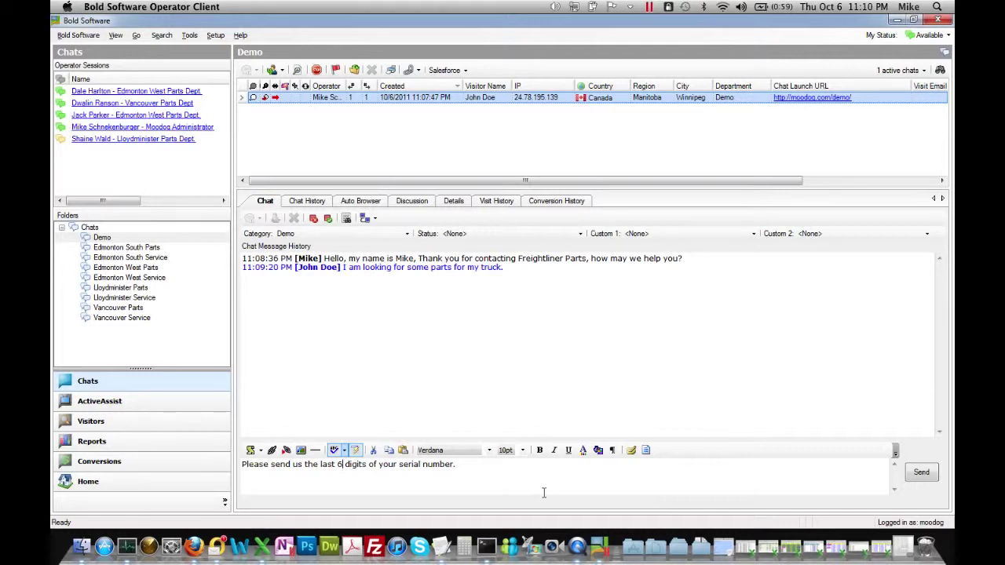
{"action": "key", "text": "Return"}
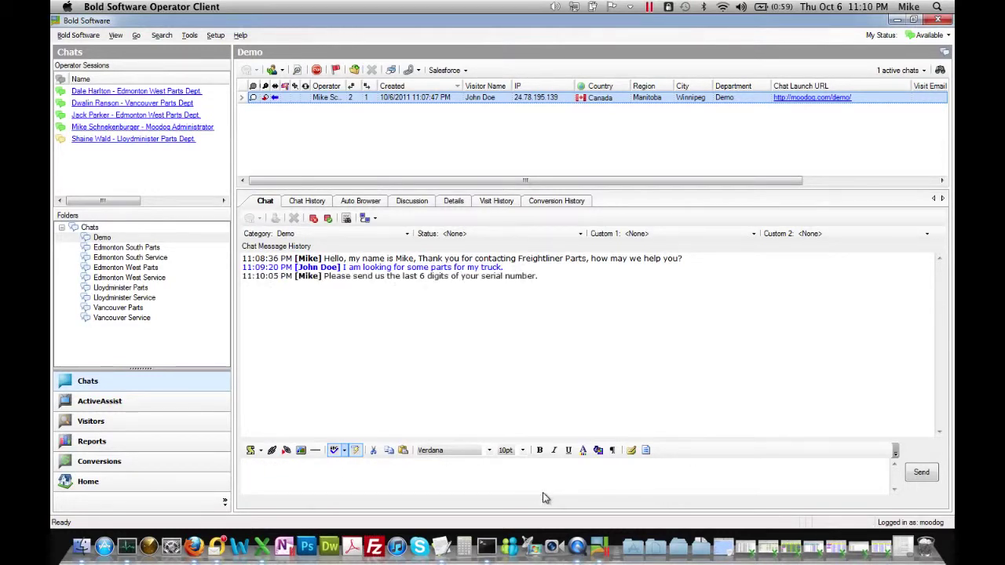
{"action": "left_click", "coordinate": [190, 538]}
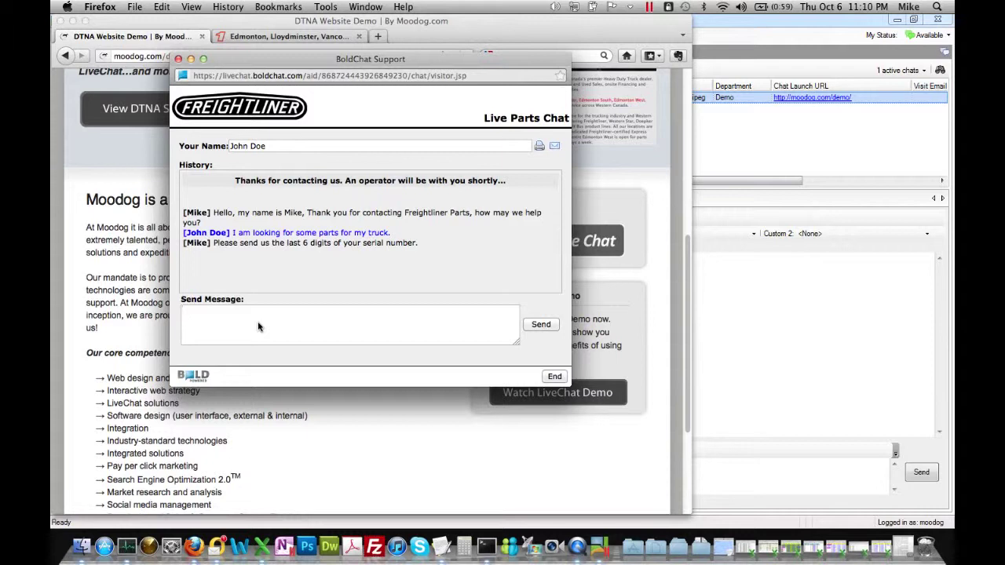
Reply as the visitor with the truck's serial number.
{"action": "type", "text": "8374621"}
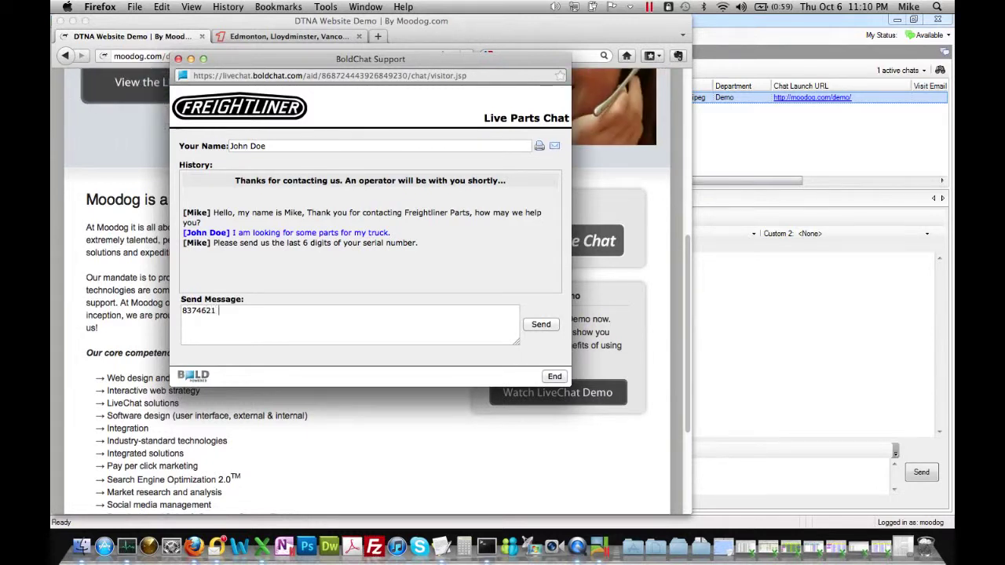
{"action": "key", "text": "Return"}
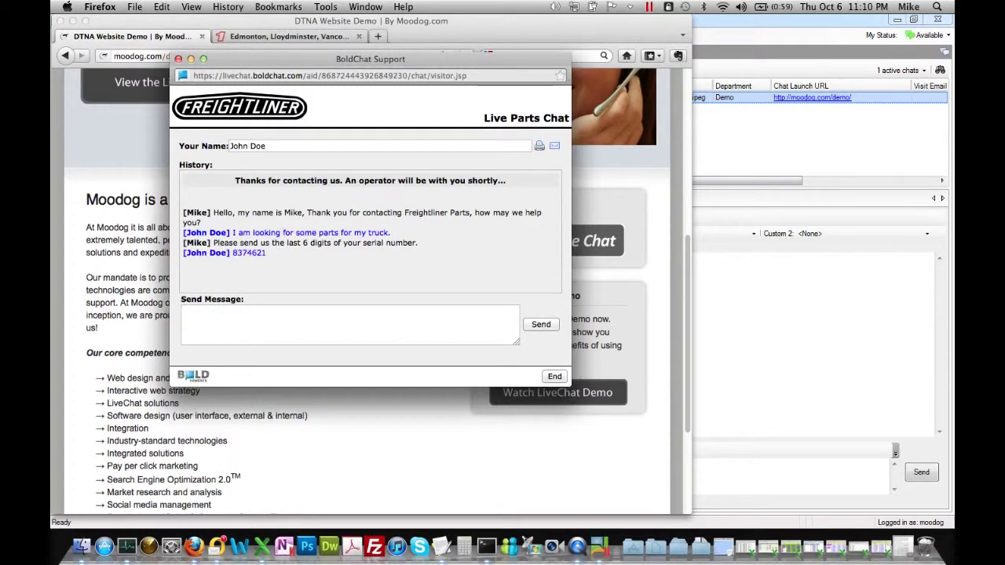
{"action": "left_click", "coordinate": [762, 348]}
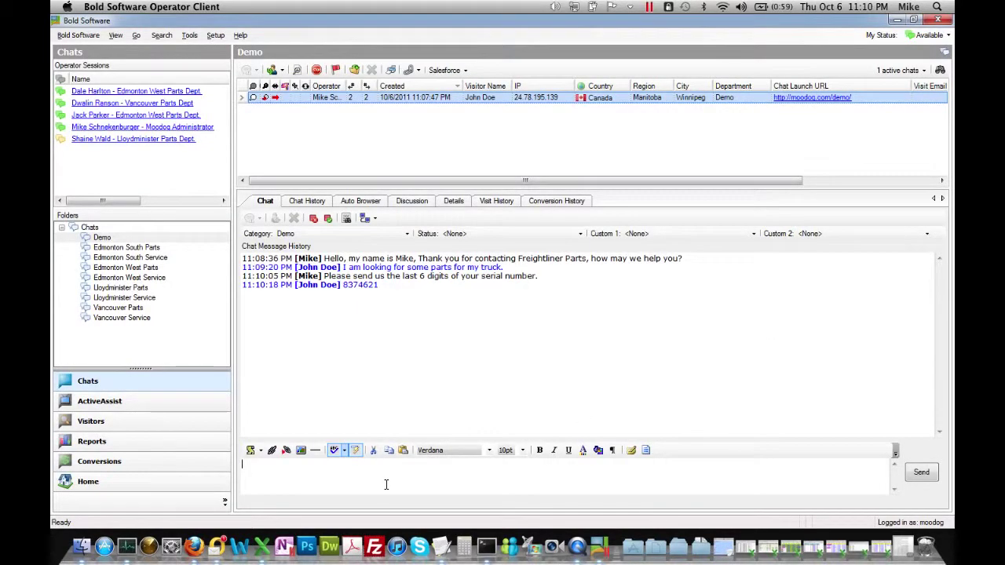
Ask the visitor 'What are you looking for today?', then open the Edmonton West Parts folder.
{"action": "type", "text": "What are you looking for today>"}
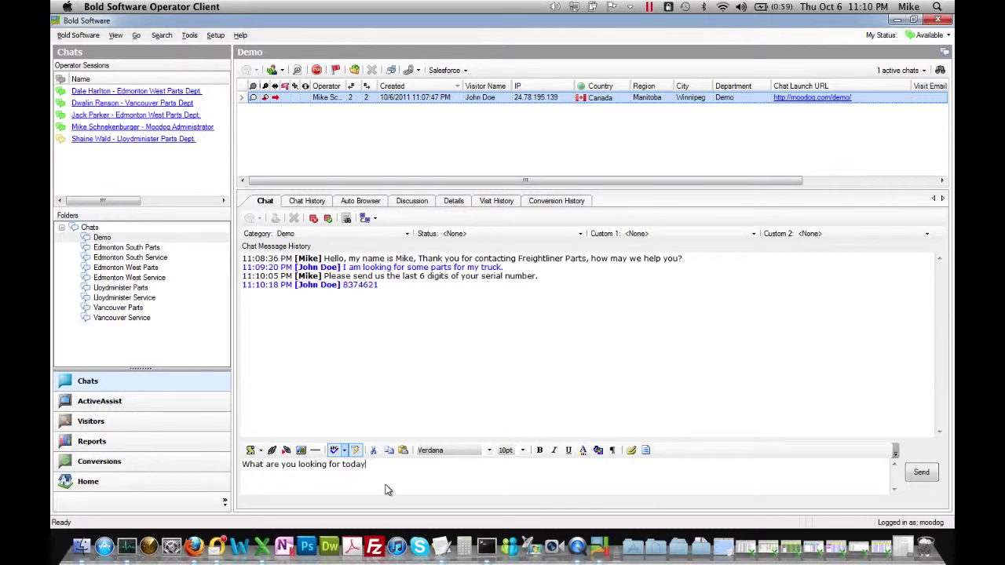
{"action": "key", "text": "BackSpace"}
{"action": "key", "text": "Return"}
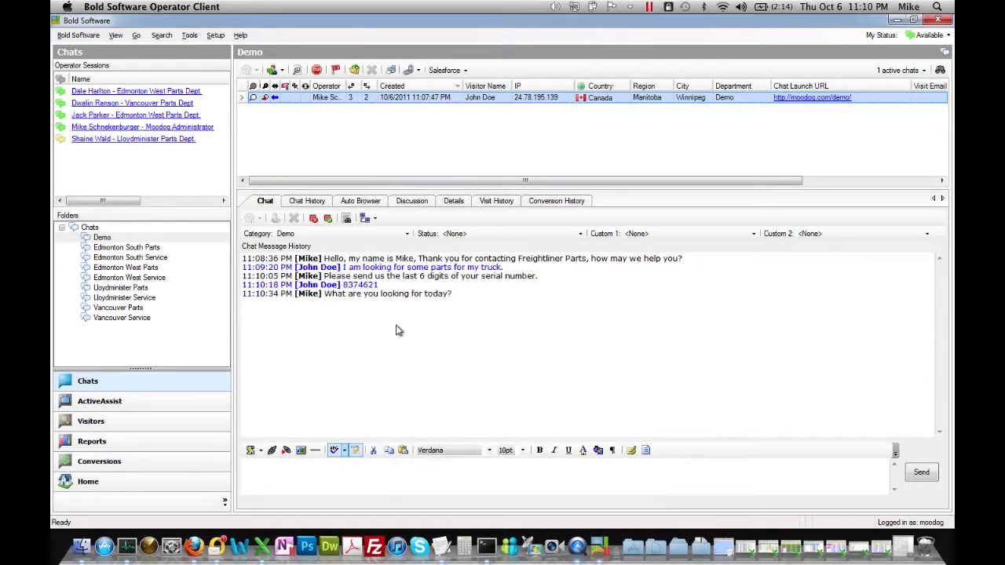
{"action": "left_click", "coordinate": [153, 267]}
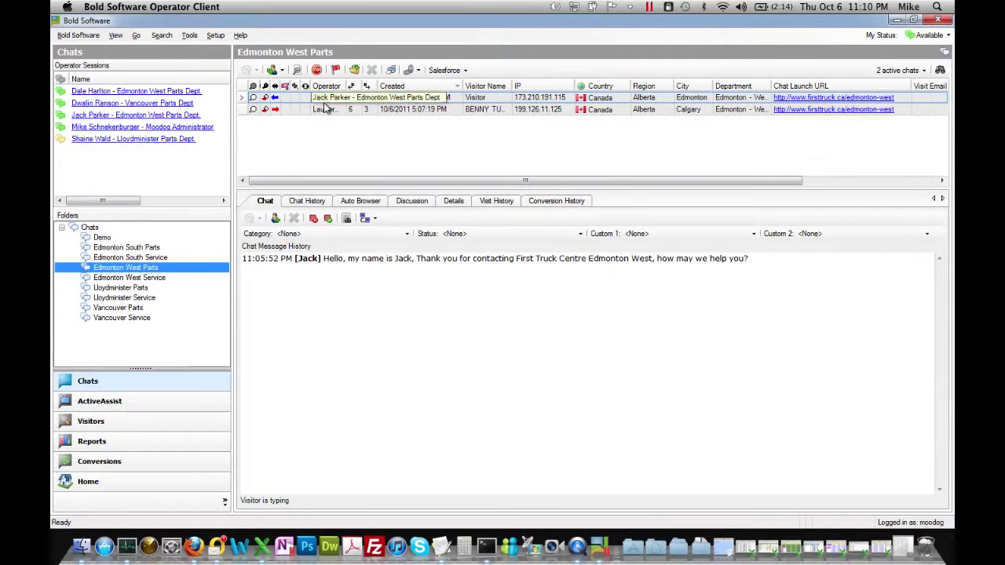
Review the older and newer Edmonton West Parts chats, then return to the Demo folder.
{"action": "left_click", "coordinate": [324, 110]}
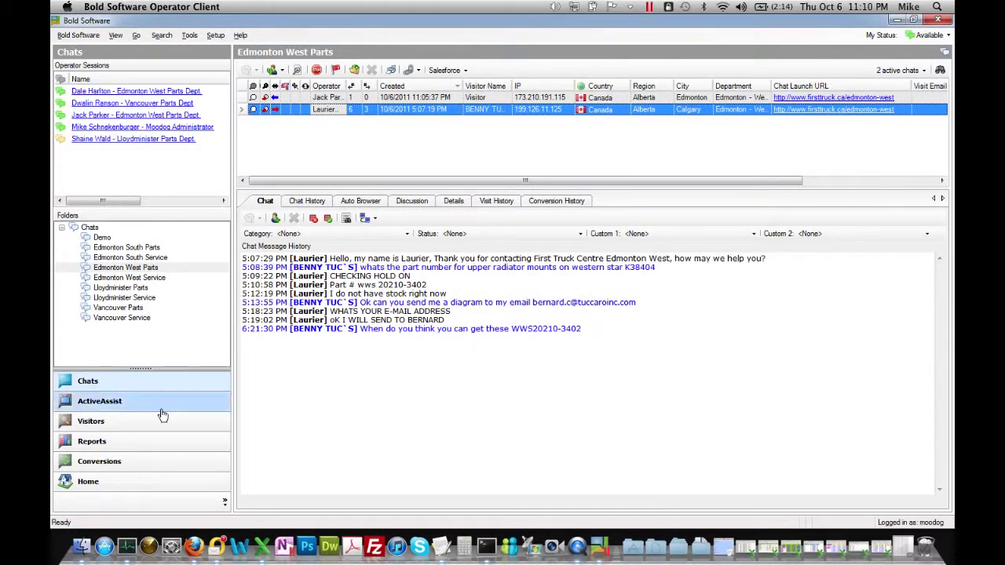
{"action": "left_click", "coordinate": [325, 97]}
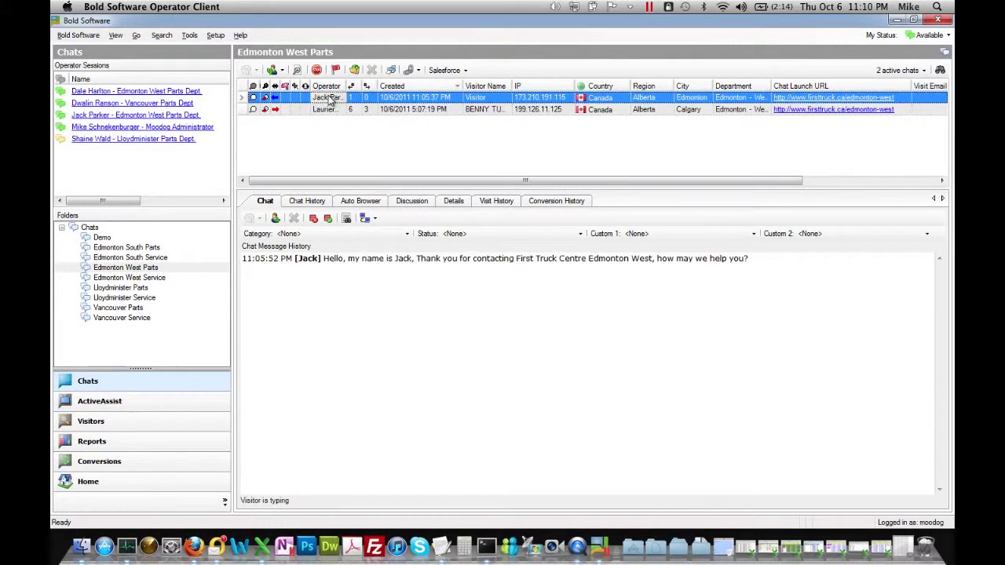
{"action": "left_click", "coordinate": [103, 238]}
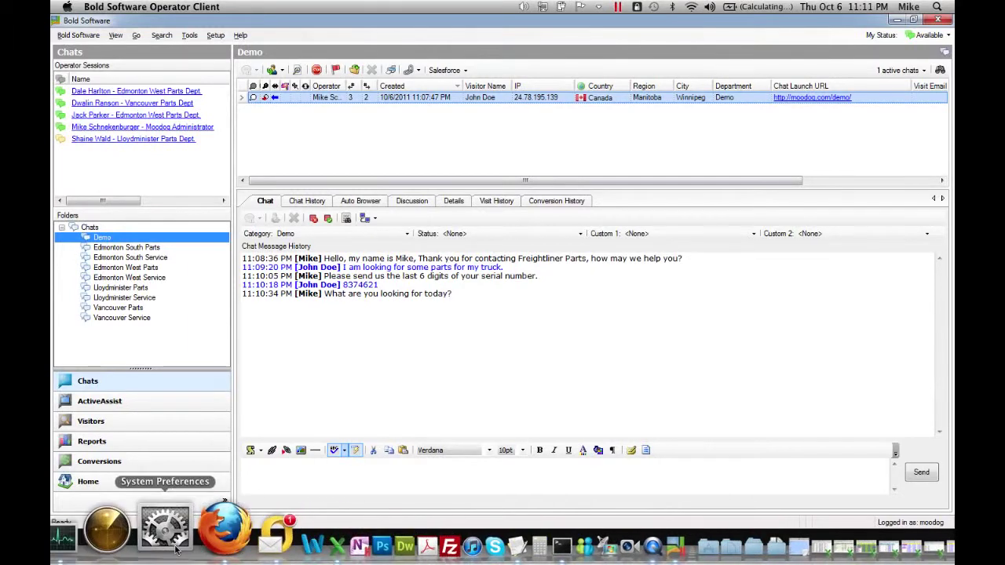
As the visitor, send 'I need a fan belt. ASAP' in the live chat.
{"action": "left_click", "coordinate": [190, 545]}
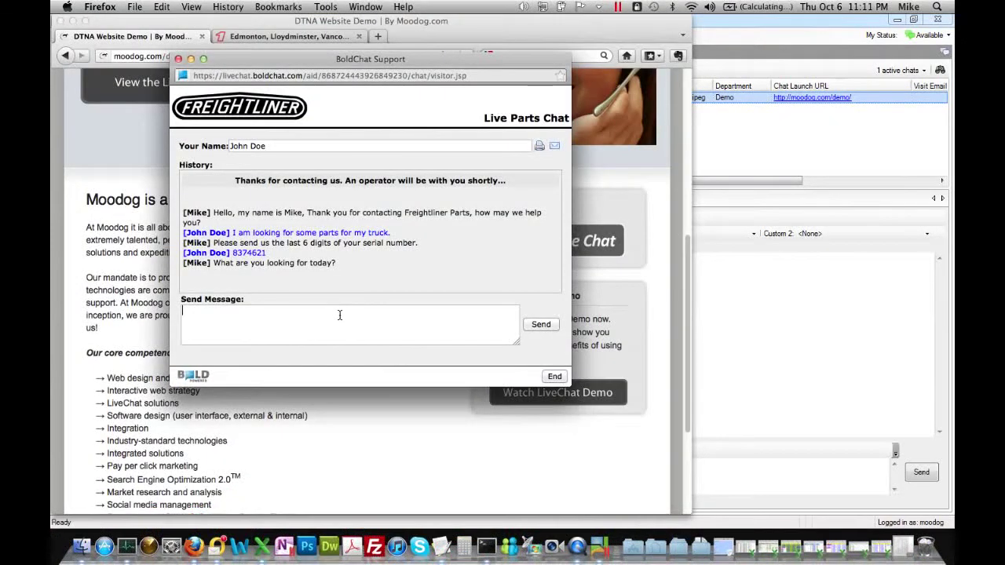
{"action": "type", "text": "I need a"}
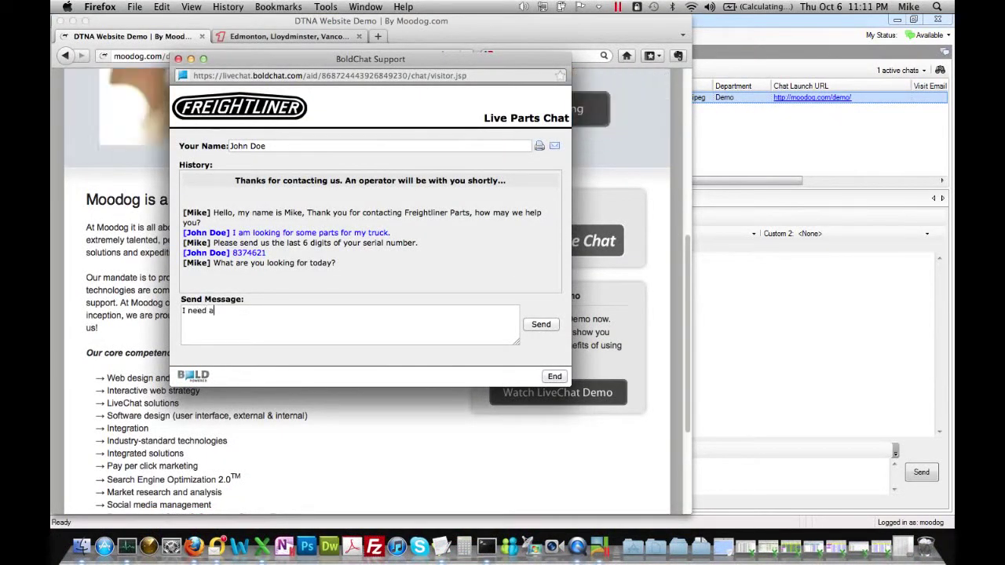
{"action": "type", "text": " fan belt."}
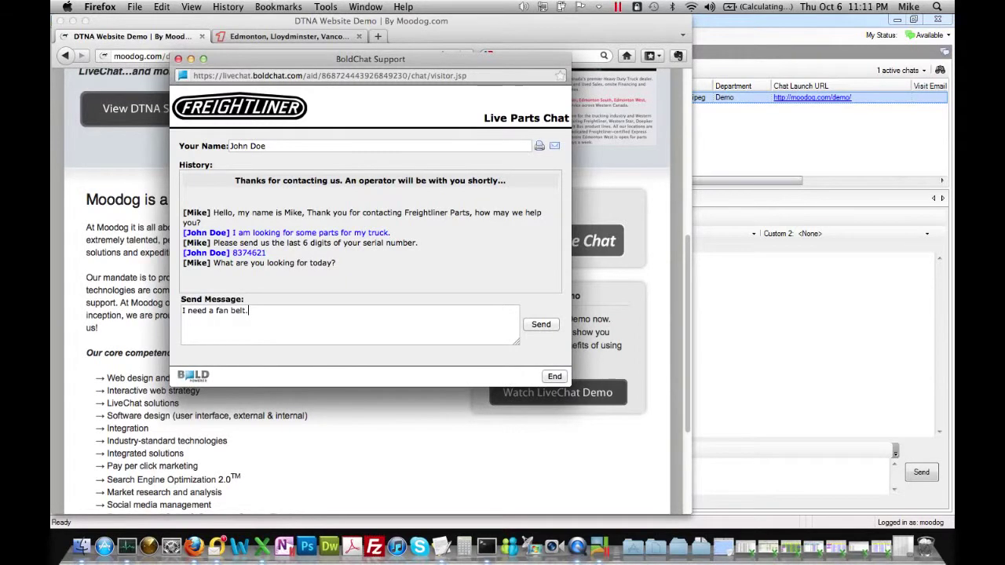
{"action": "type", "text": " ASAP"}
{"action": "key", "text": "Return"}
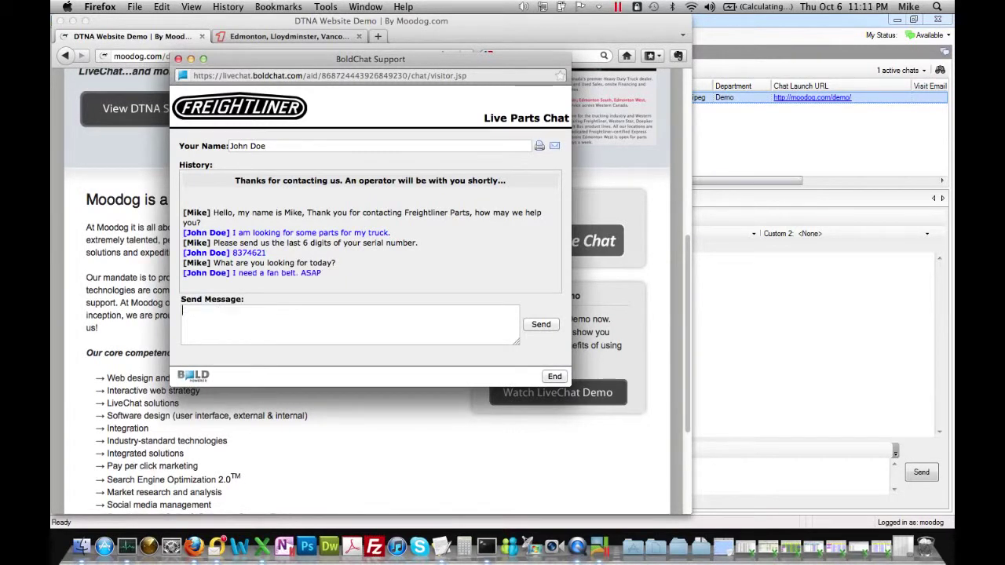
{"action": "left_click", "coordinate": [758, 302]}
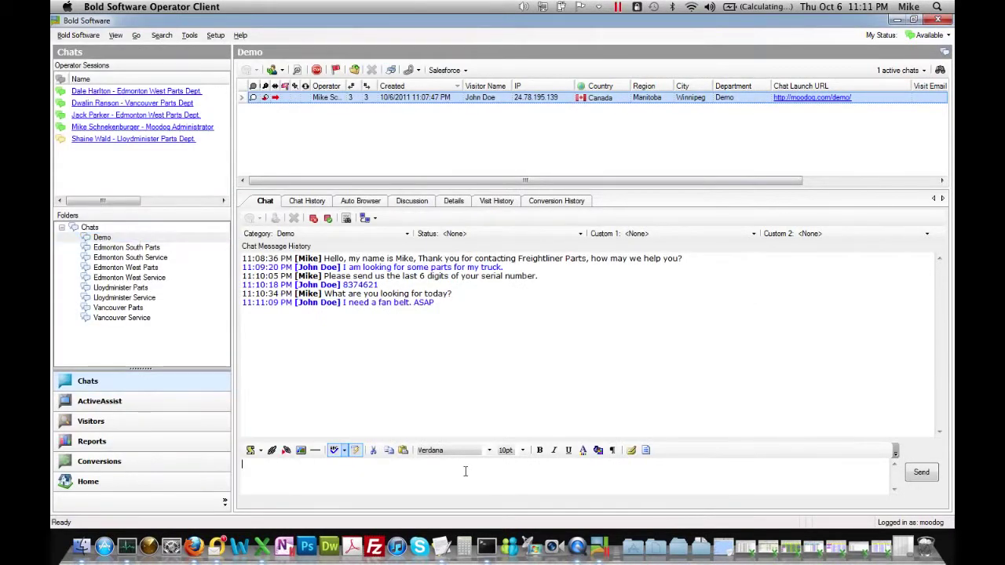
Reply 'Sure, we have 12 in tock', followed by a correcting 'stock' message.
{"action": "left_click", "coordinate": [464, 471]}
{"action": "type", "text": "Sure, we have 12 in tock"}
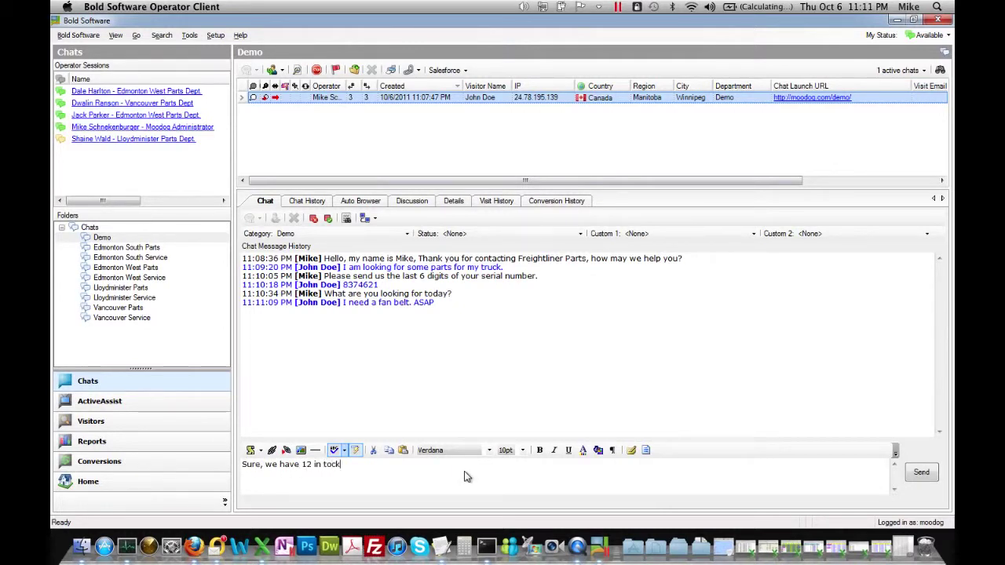
{"action": "key", "text": "Return"}
{"action": "type", "text": "stock"}
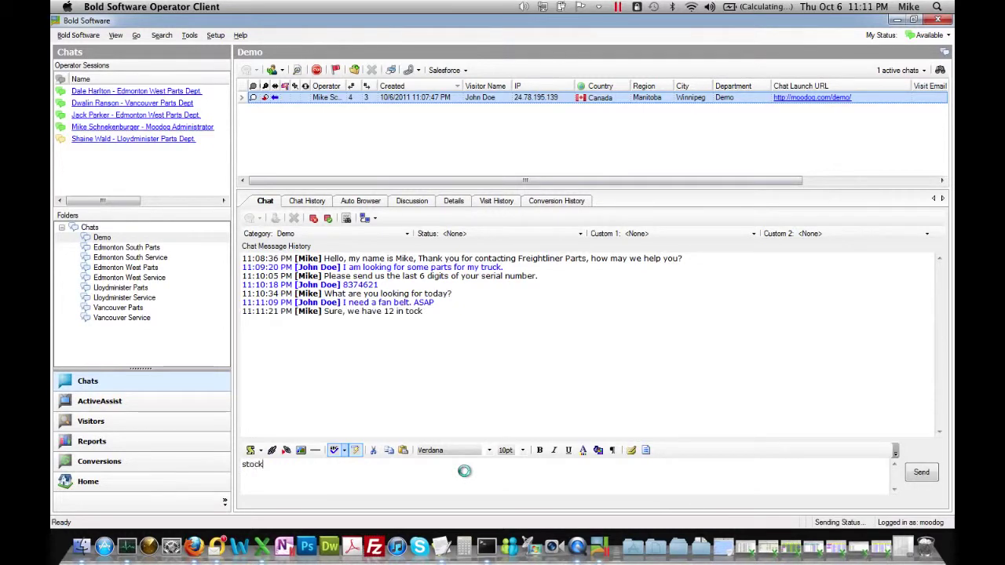
{"action": "key", "text": "Return"}
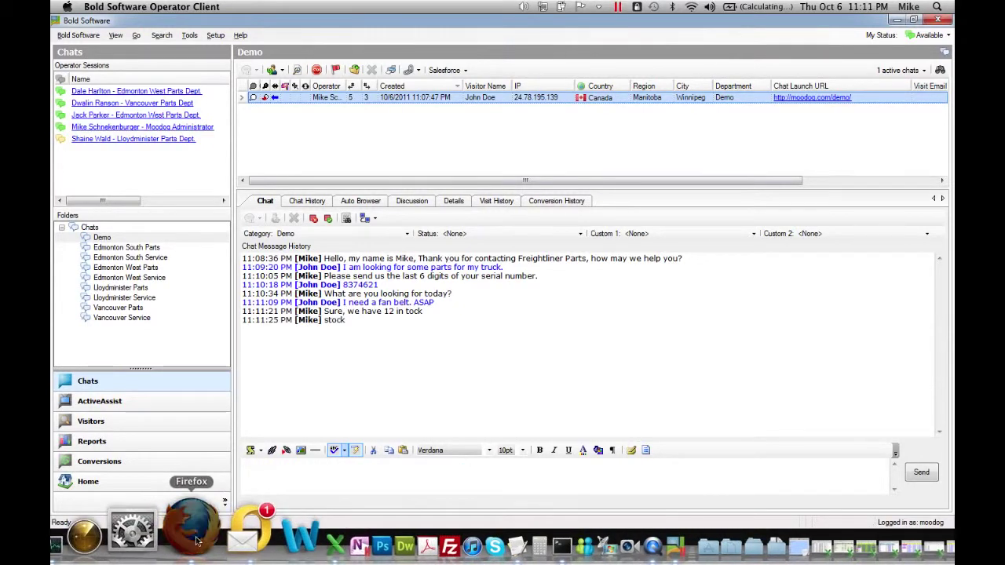
As the visitor, order 2 fan belts, giving a PO number and asking for a price.
{"action": "left_click", "coordinate": [166, 530]}
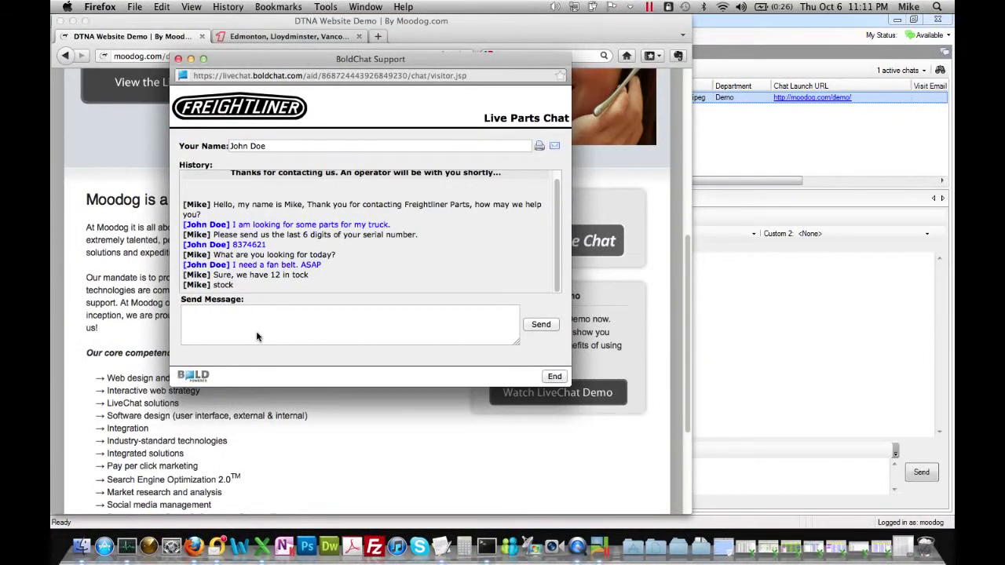
{"action": "type", "text": "i need"}
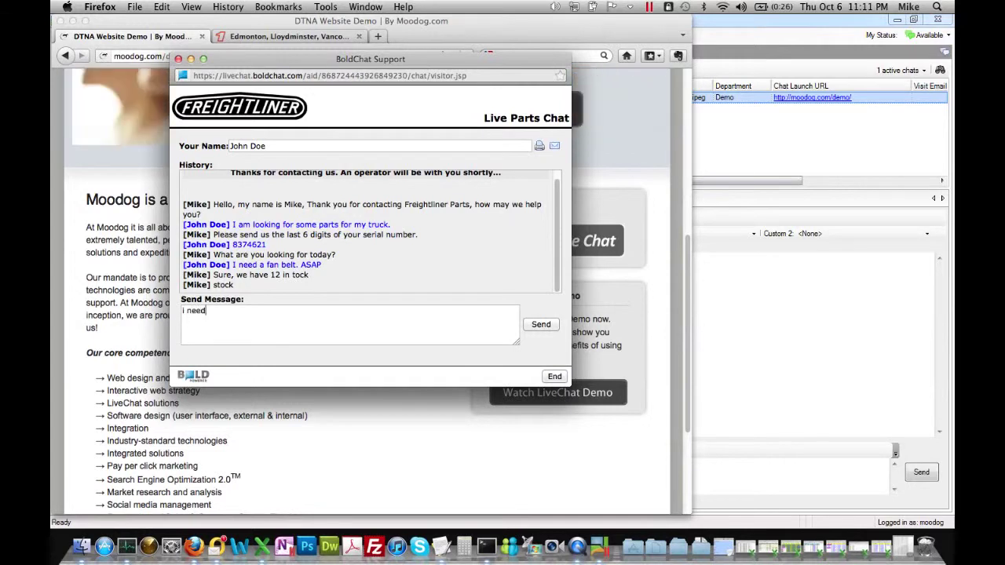
{"action": "type", "text": " 2, PO"}
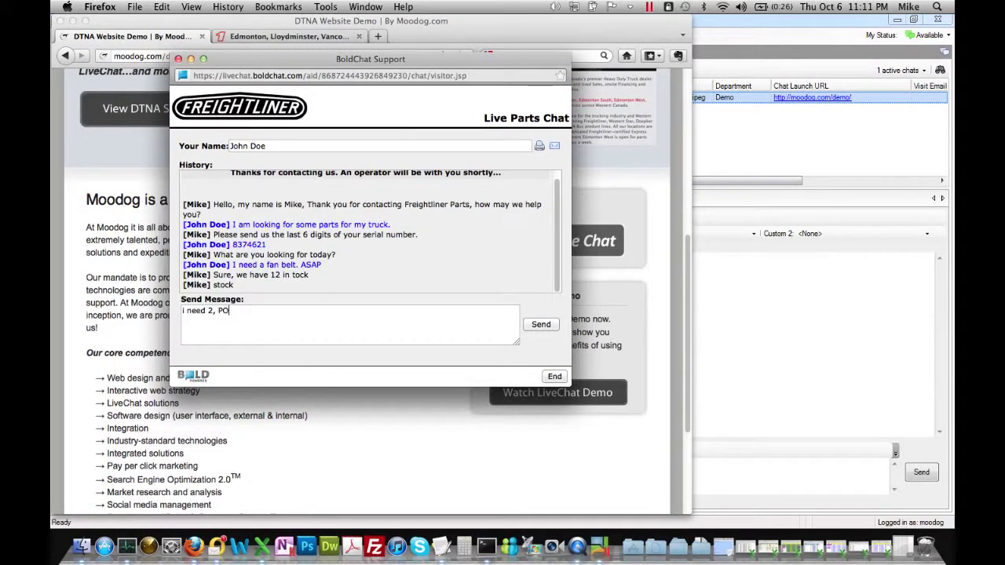
{"action": "type", "text": " @"}
{"action": "key", "text": "BackSpace"}
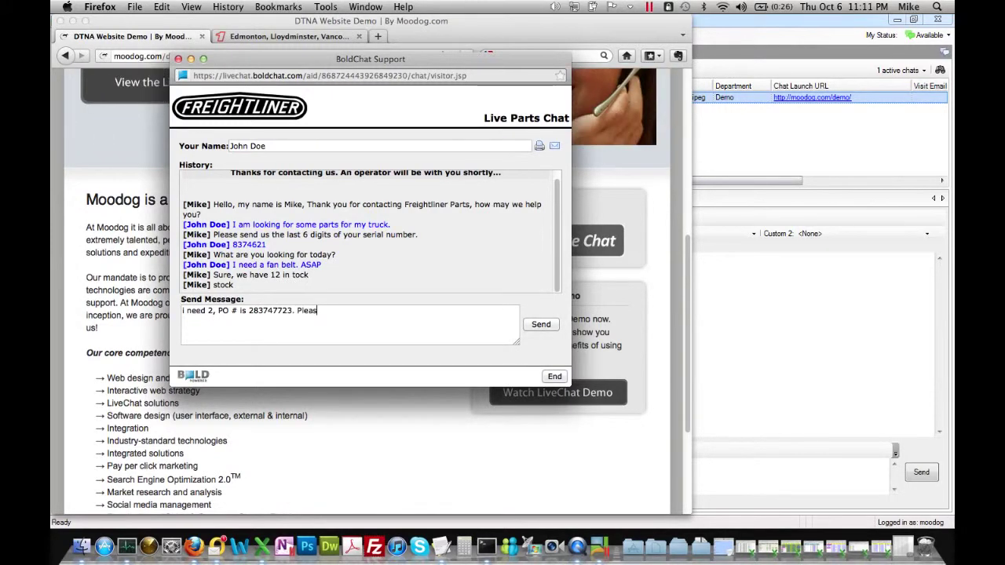
{"action": "type", "text": "e give me a price as well."}
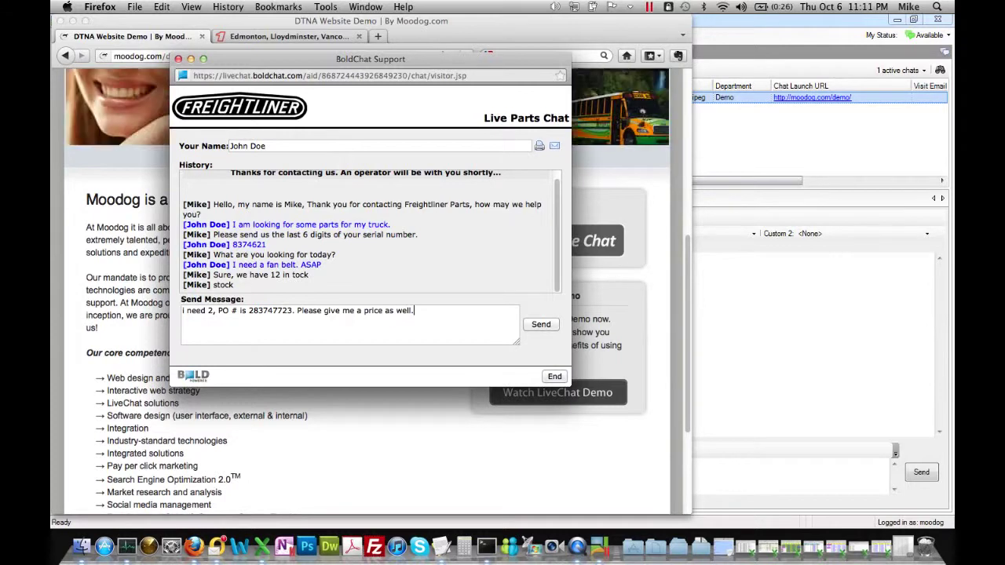
{"action": "key", "text": "Return"}
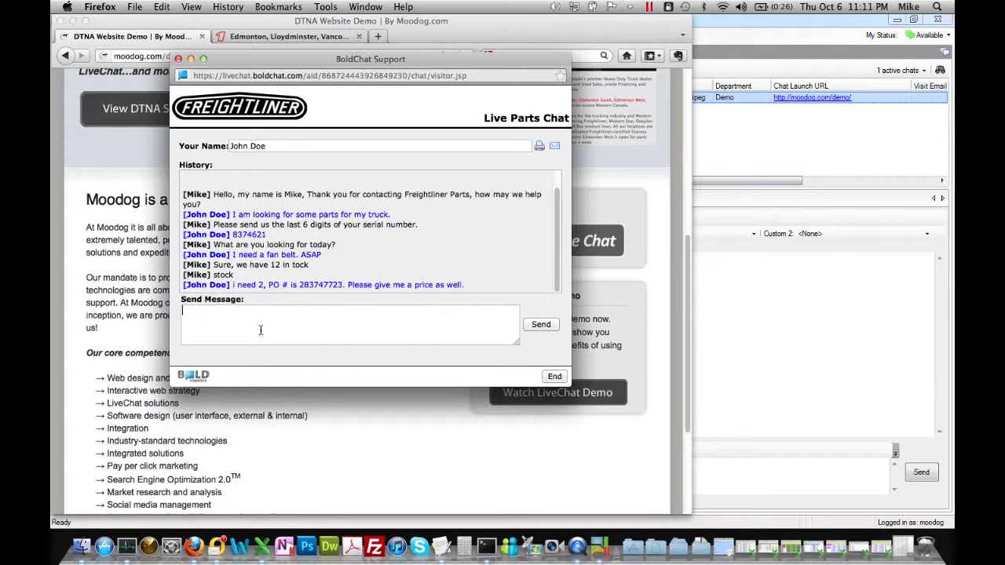
{"action": "left_click", "coordinate": [743, 291]}
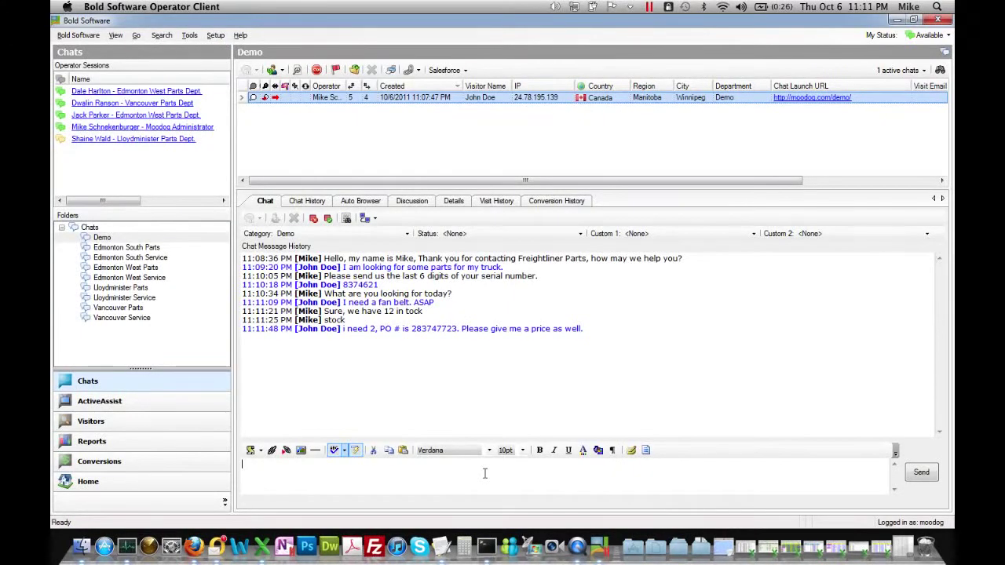
Quote the visitor $12.78 each, addressing them by name.
{"action": "left_click", "coordinate": [484, 473]}
{"action": "type", "text": "They ar"}
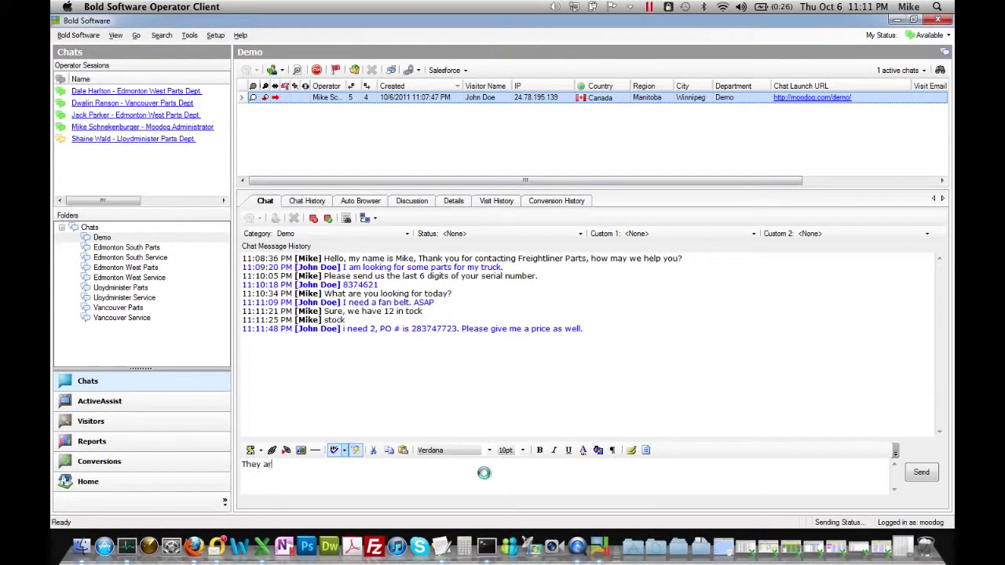
{"action": "type", "text": "e $12.78 each "}
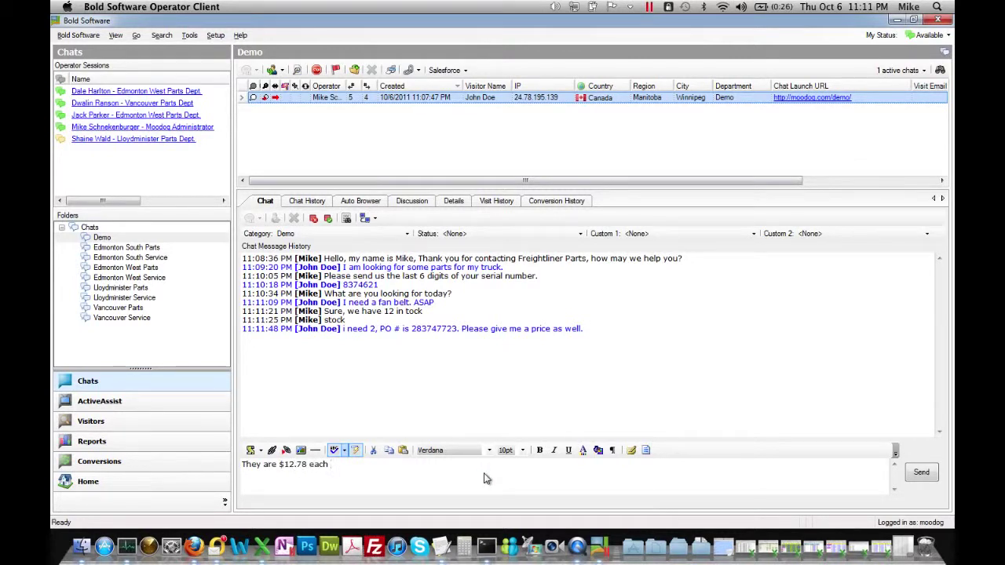
{"action": "type", "text": "John (your price)"}
{"action": "key", "text": "Return"}
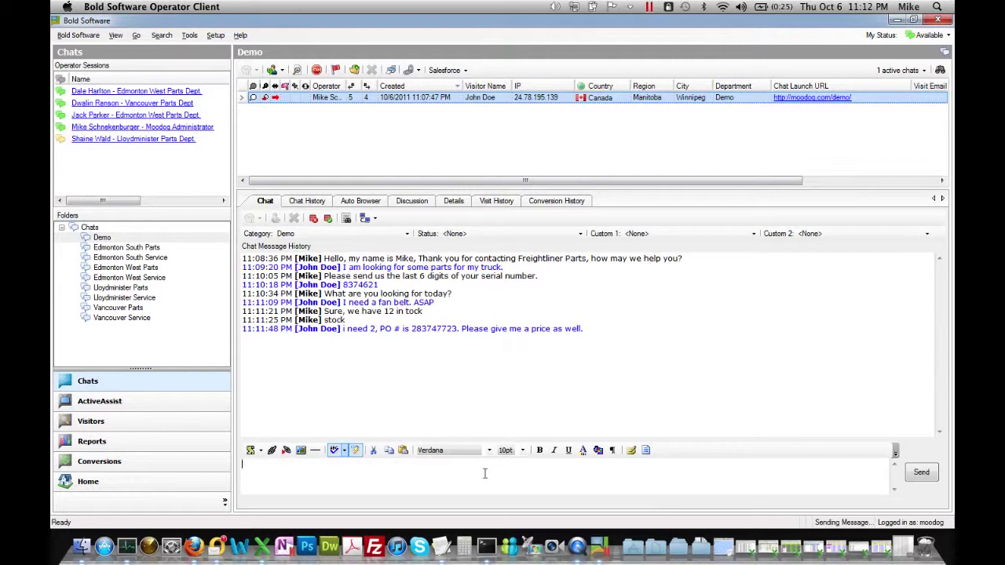
{"action": "left_click", "coordinate": [205, 530]}
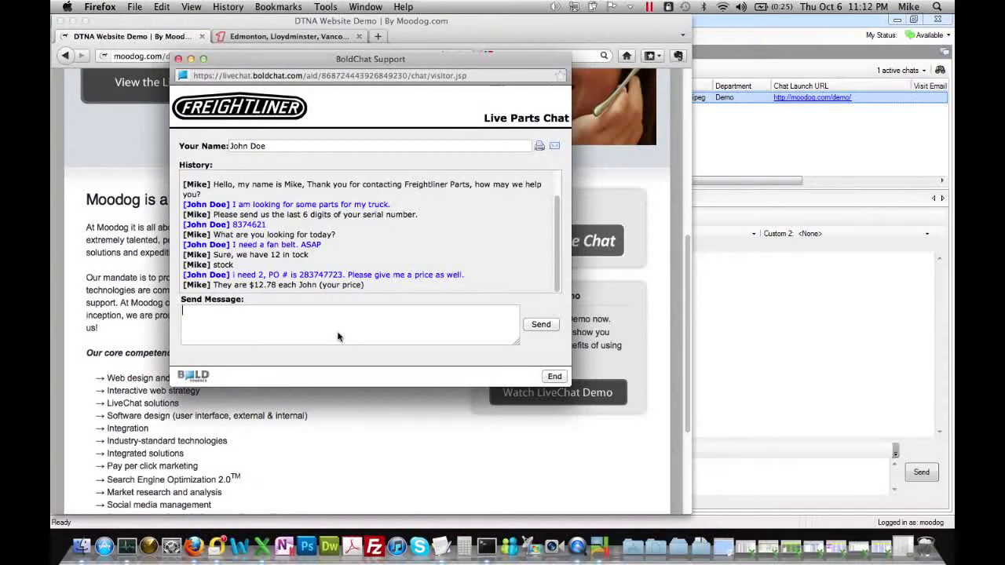
Send 'Perfect, i will send a driver over to pick them up', correcting 'Pefect' to 'Perfect'.
{"action": "type", "text": "Pefect, i will send a driver o"}
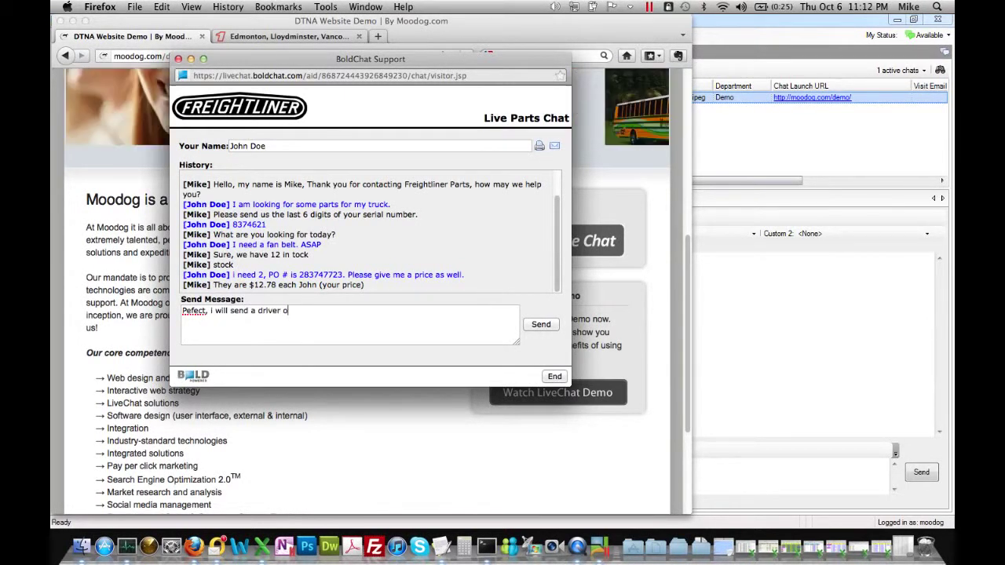
{"action": "type", "text": "ver to pick them up"}
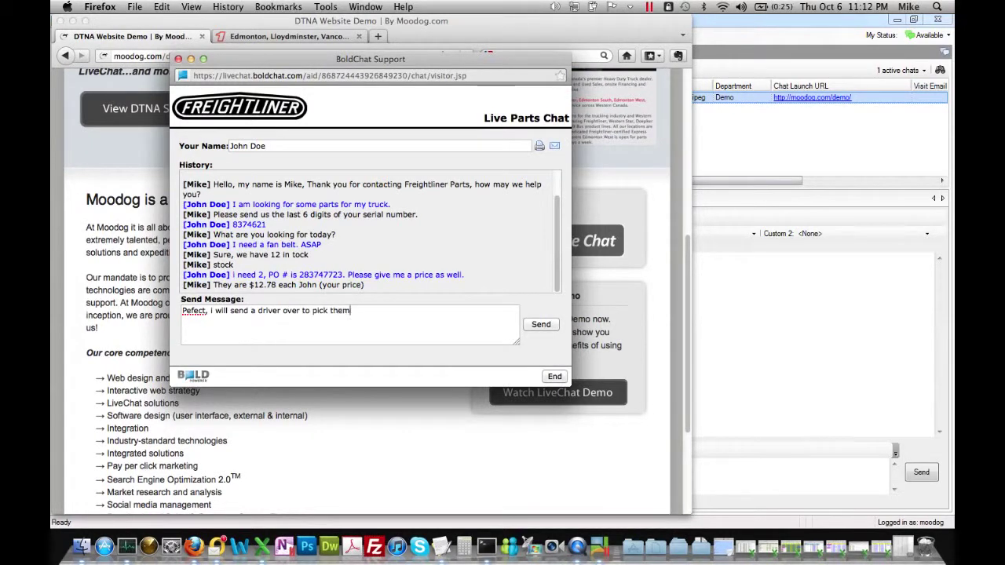
{"action": "right_click", "coordinate": [192, 312]}
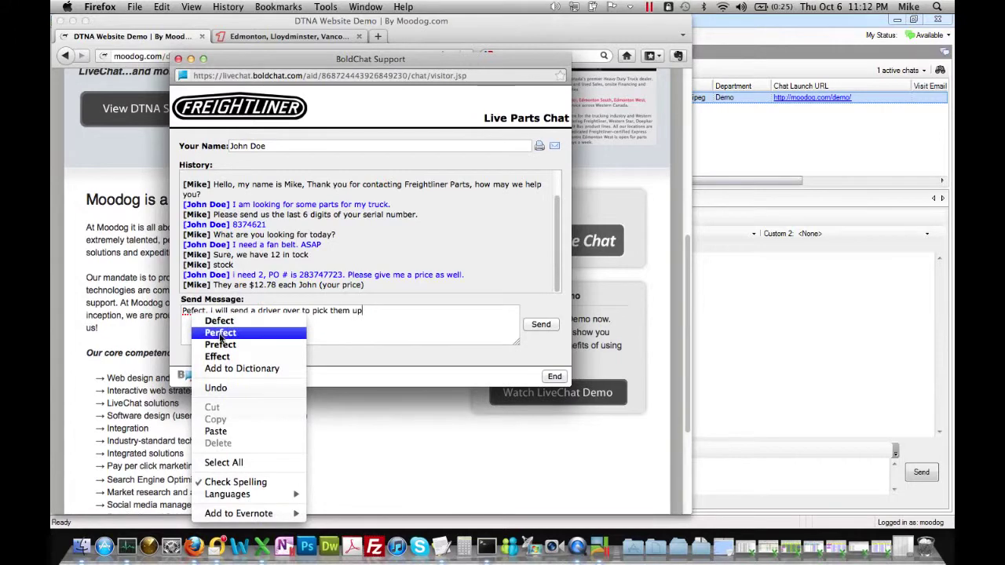
{"action": "left_click", "coordinate": [220, 332]}
{"action": "key", "text": "Return"}
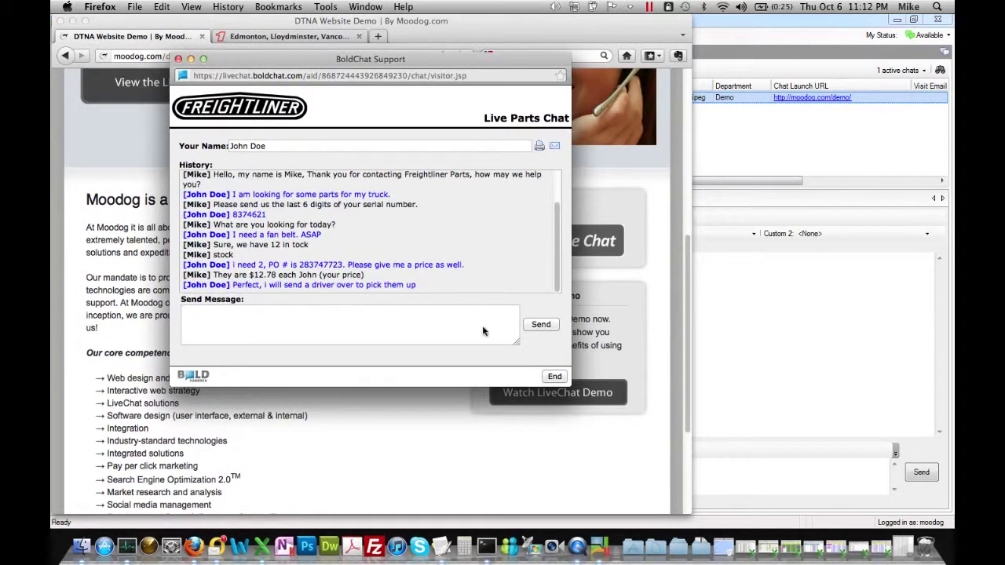
{"action": "left_click", "coordinate": [772, 357]}
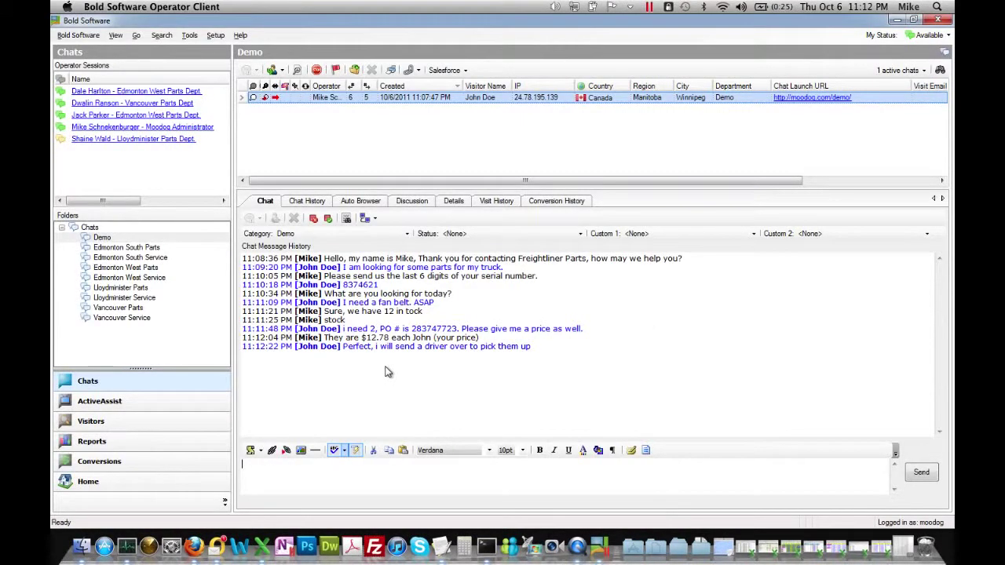
Insert the canned Good-Bye Message into the reply box and send it to the visitor.
{"action": "left_click", "coordinate": [393, 471]}
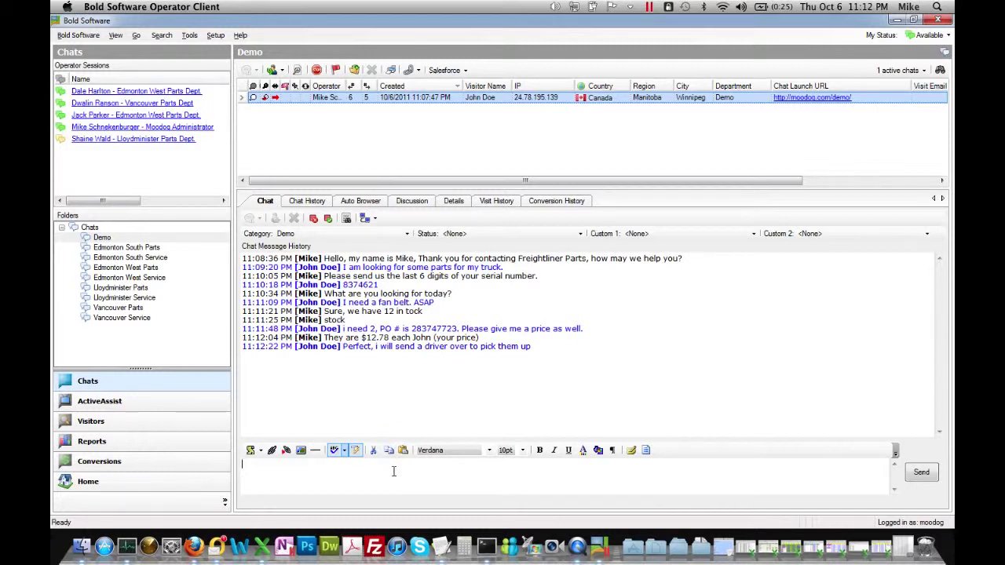
{"action": "left_click", "coordinate": [261, 451]}
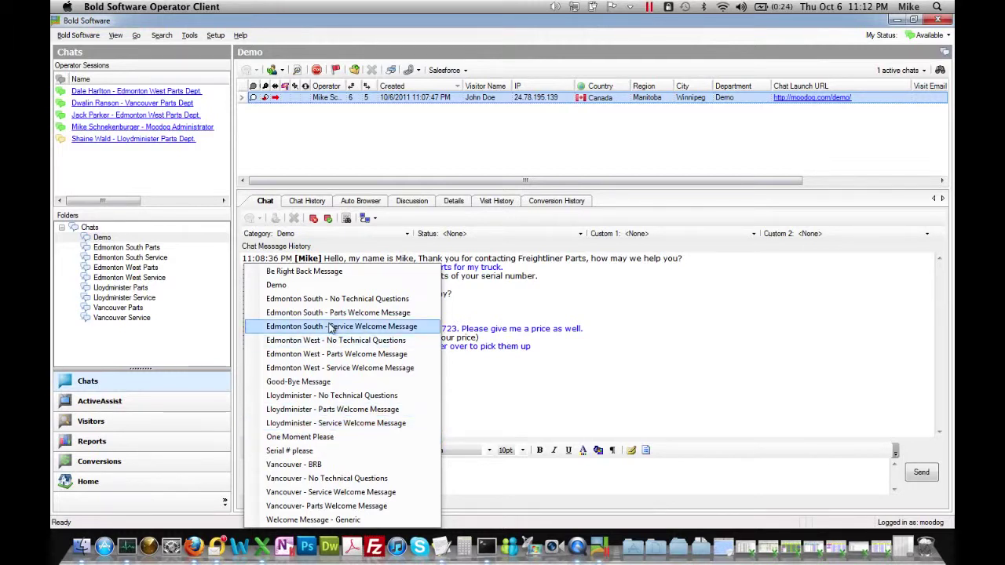
{"action": "left_click", "coordinate": [332, 383]}
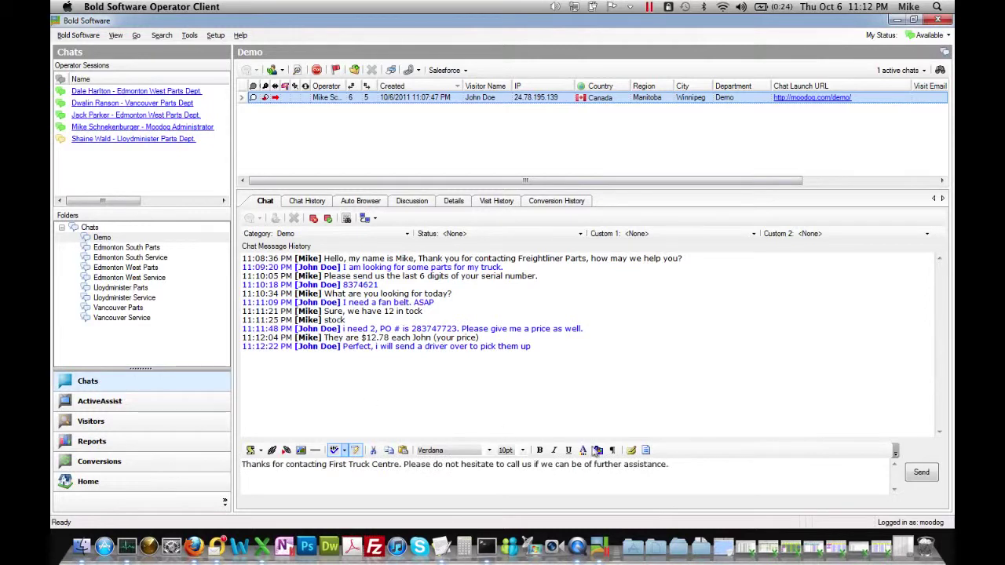
{"action": "key", "text": "Return"}
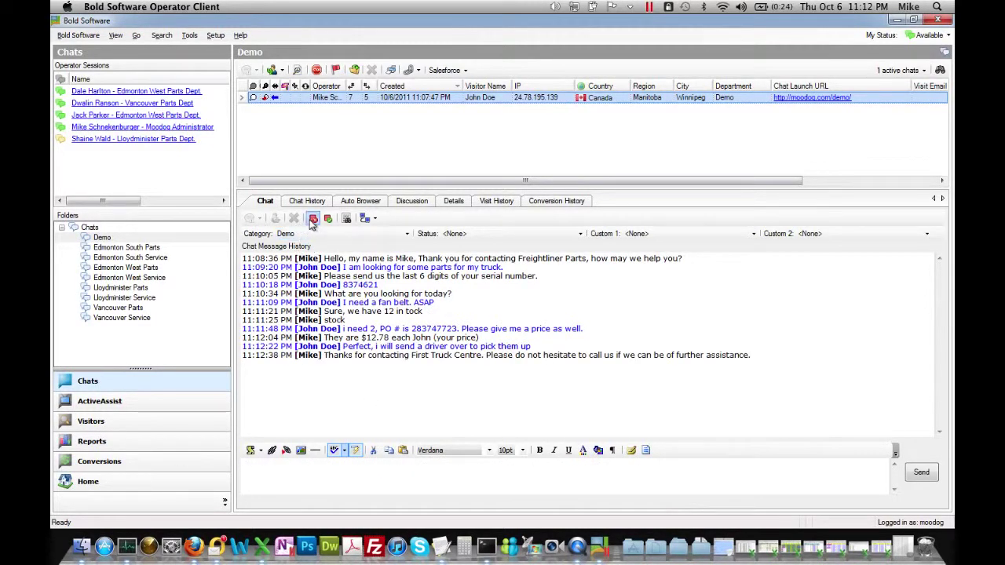
Switch to the visitor's BoldChat Support popup in Firefox and end the chat.
{"action": "left_click", "coordinate": [193, 545]}
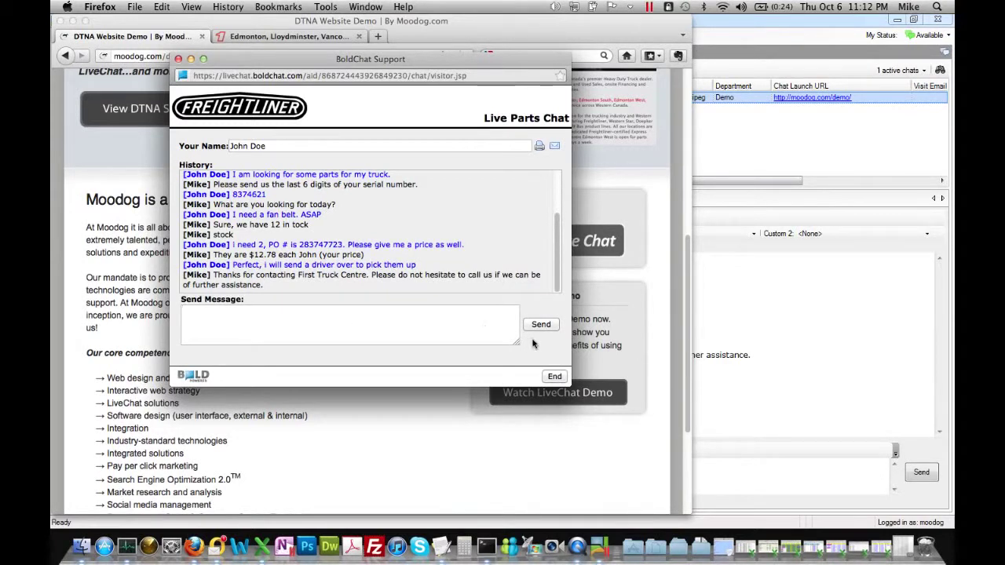
{"action": "left_click", "coordinate": [554, 377]}
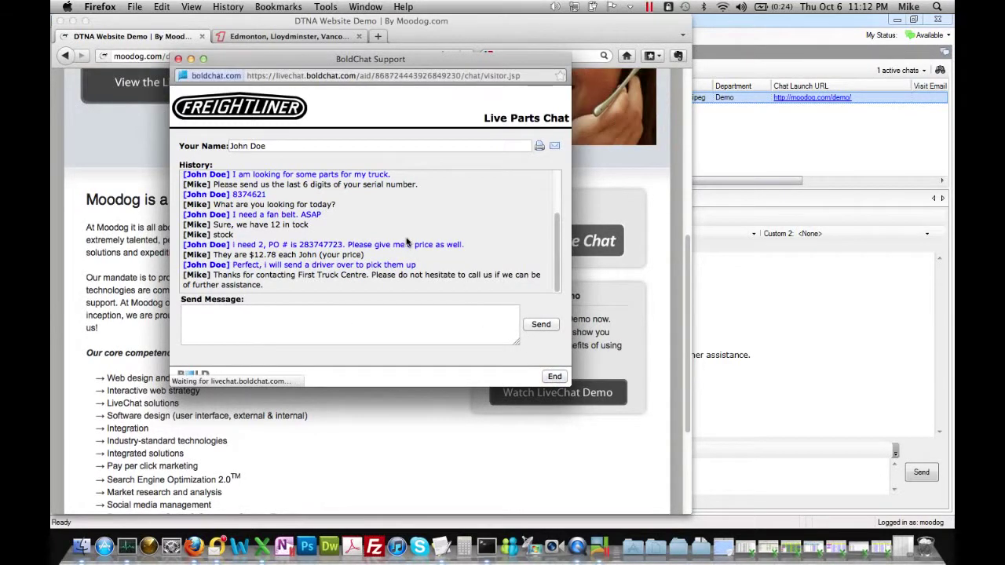
Enter the visitor's e-mail for the transcript, rate Responsiveness 5, Professionalism 4, Knowledge 5, Overall 5, submit and close.
{"action": "left_click", "coordinate": [370, 190]}
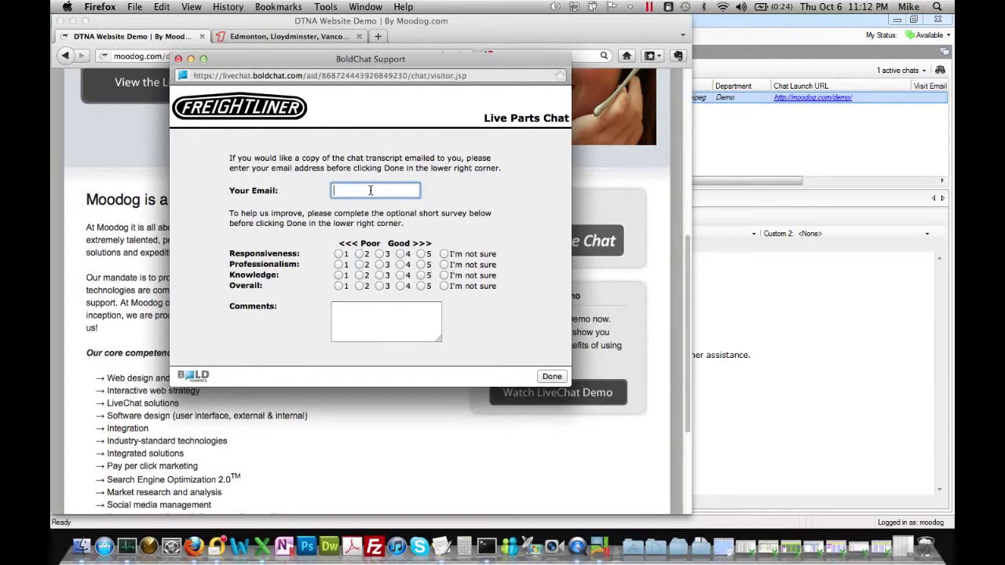
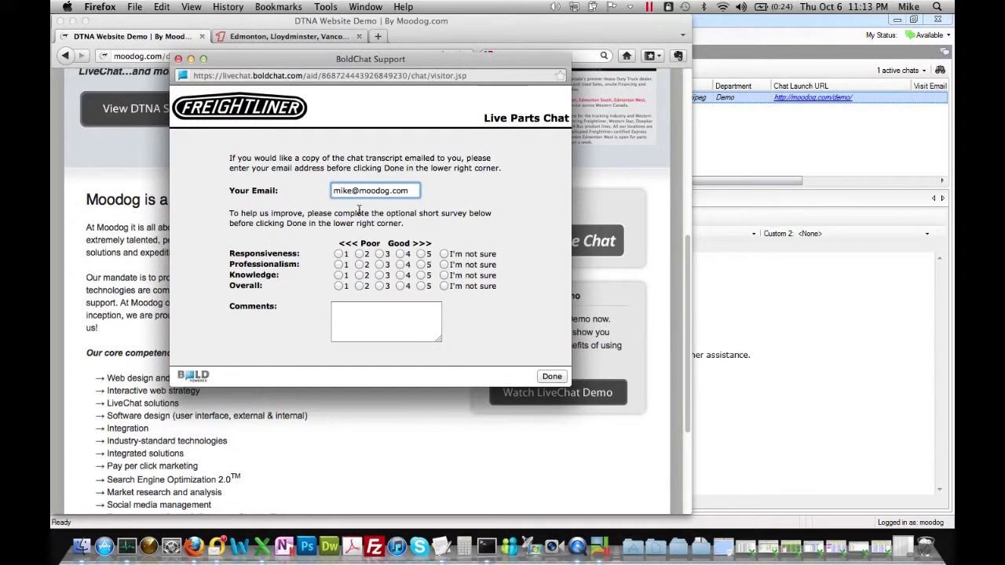
{"action": "left_click", "coordinate": [421, 253]}
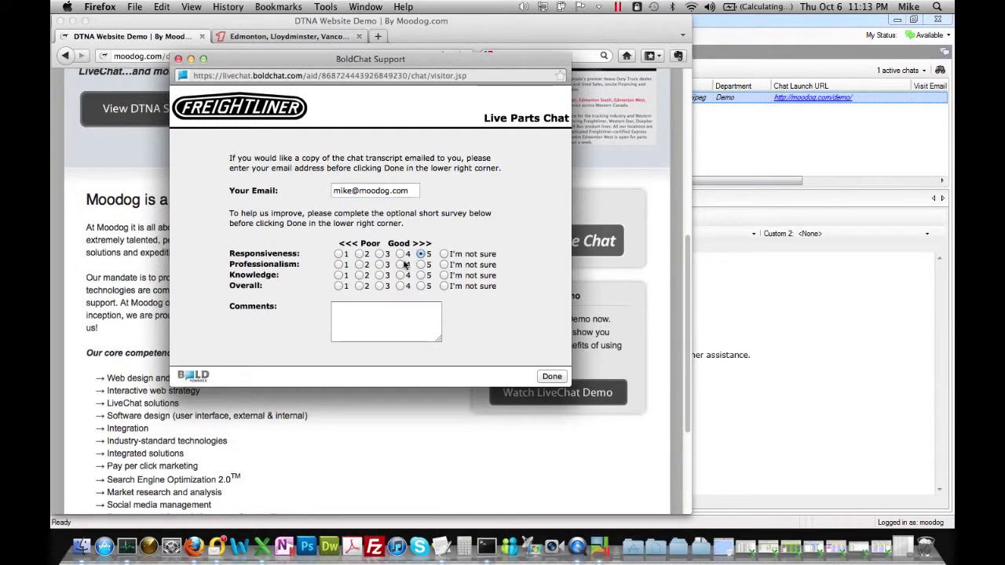
{"action": "left_click", "coordinate": [401, 265]}
{"action": "left_click", "coordinate": [421, 275]}
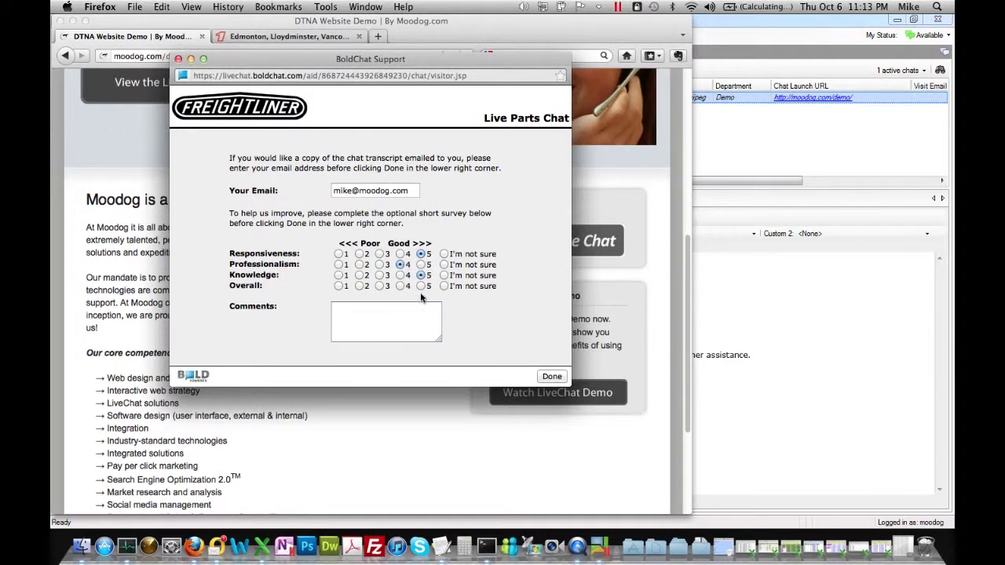
{"action": "left_click", "coordinate": [421, 286]}
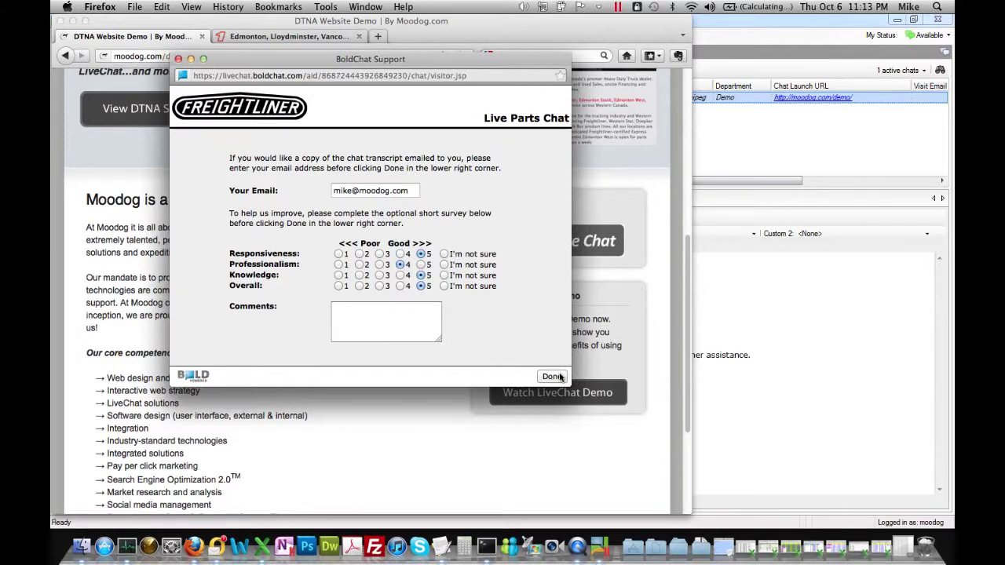
{"action": "left_click", "coordinate": [560, 377]}
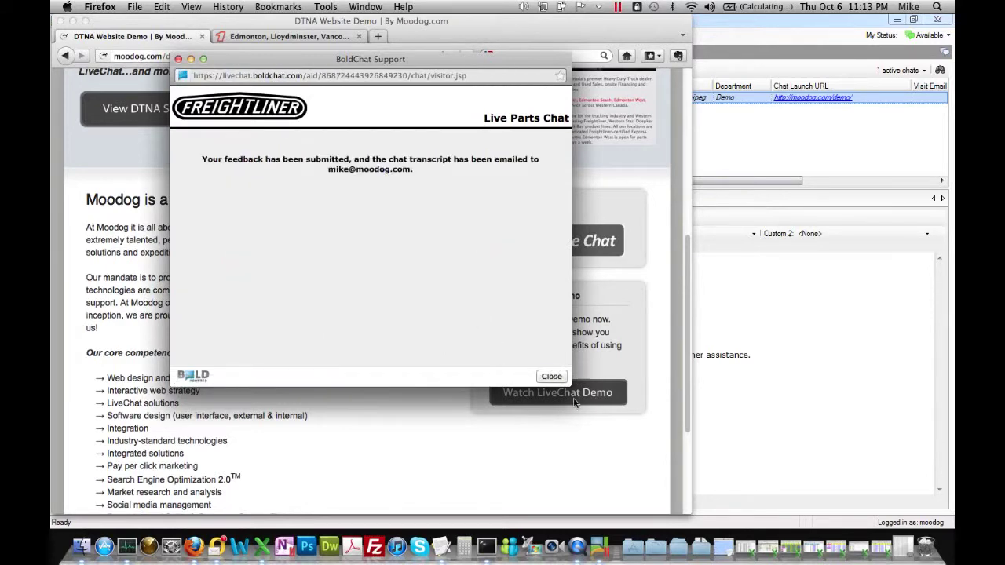
{"action": "left_click", "coordinate": [551, 376]}
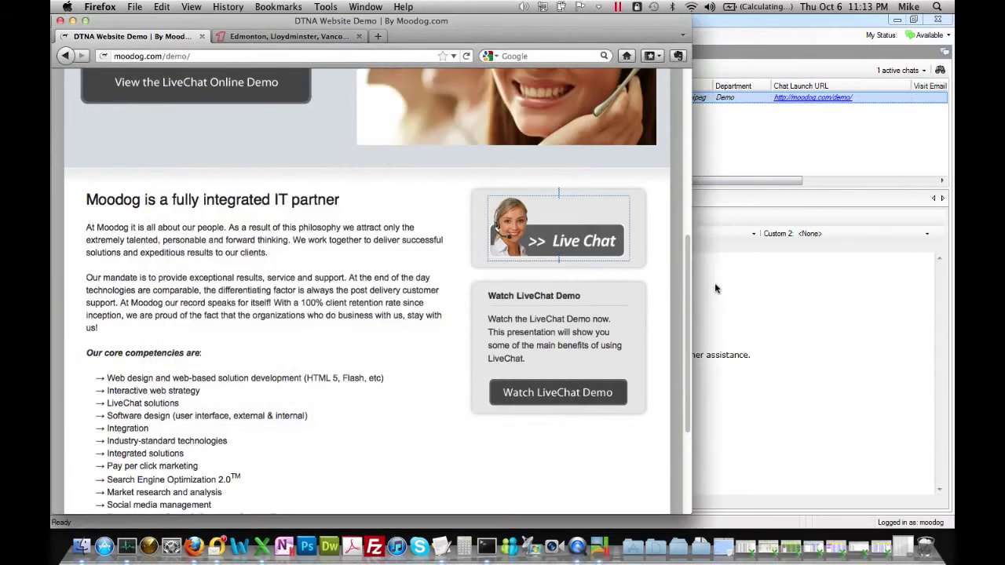
Bring the Operator Client window with the finished Winnipeg chat in front of Firefox.
{"action": "left_click", "coordinate": [723, 196]}
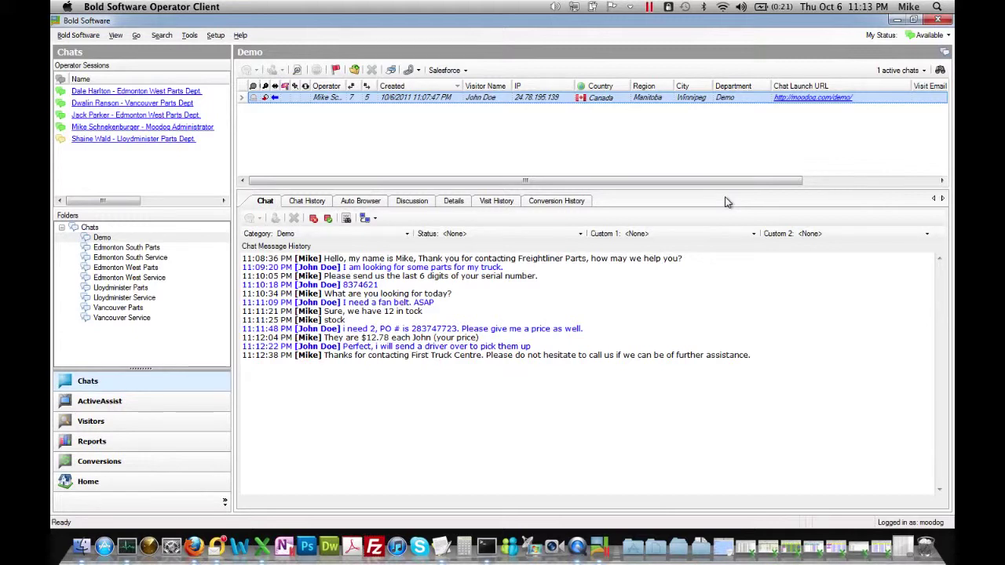
Run a Search Chats query for 9/6/2011 to 10/6/2011, returning 1000 records.
{"action": "left_click", "coordinate": [156, 37]}
{"action": "left_click", "coordinate": [188, 63]}
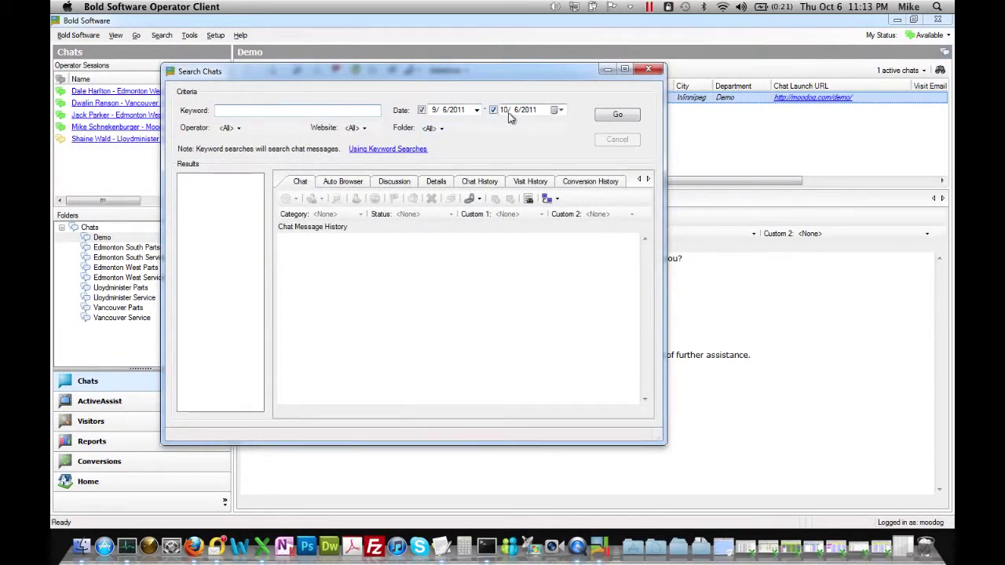
{"action": "left_click", "coordinate": [283, 110]}
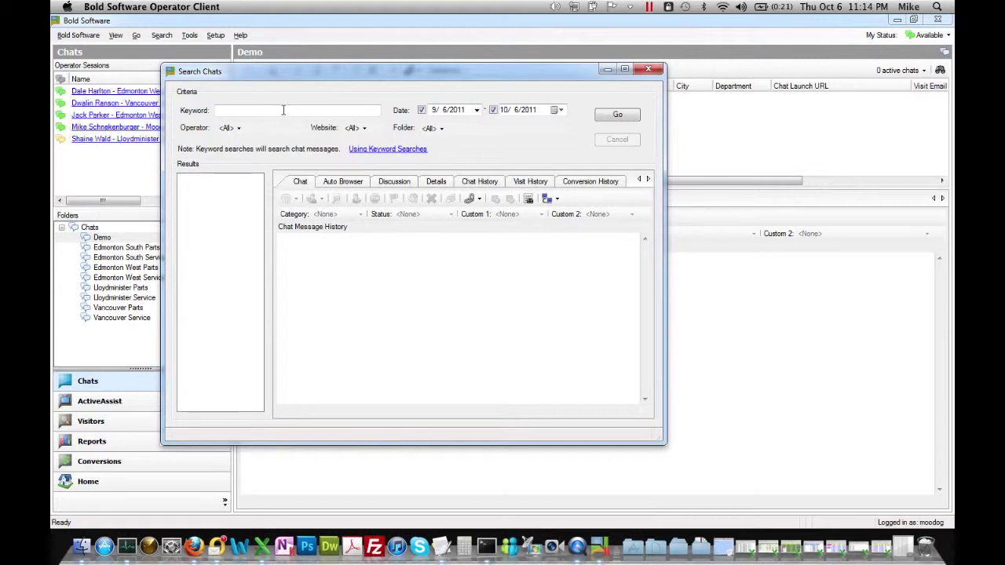
{"action": "left_click", "coordinate": [618, 114]}
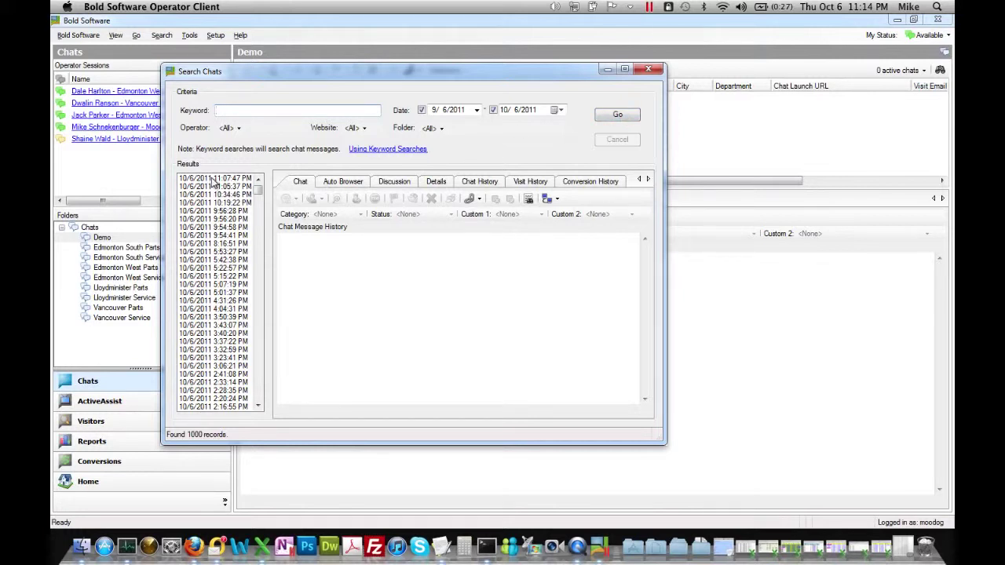
Step through the newest transcripts from 11:05:37 PM to 9:54:58 PM, then view the 5:53:27 PM chat.
{"action": "scroll", "coordinate": [232, 292], "scroll_direction": "down", "scroll_amount": 15}
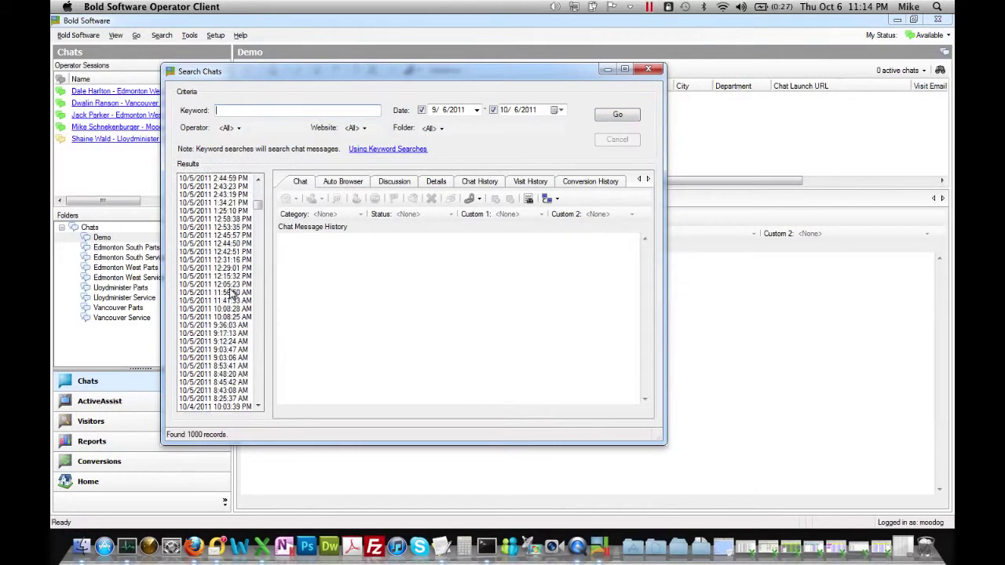
{"action": "scroll", "coordinate": [232, 293], "scroll_direction": "up", "scroll_amount": 15}
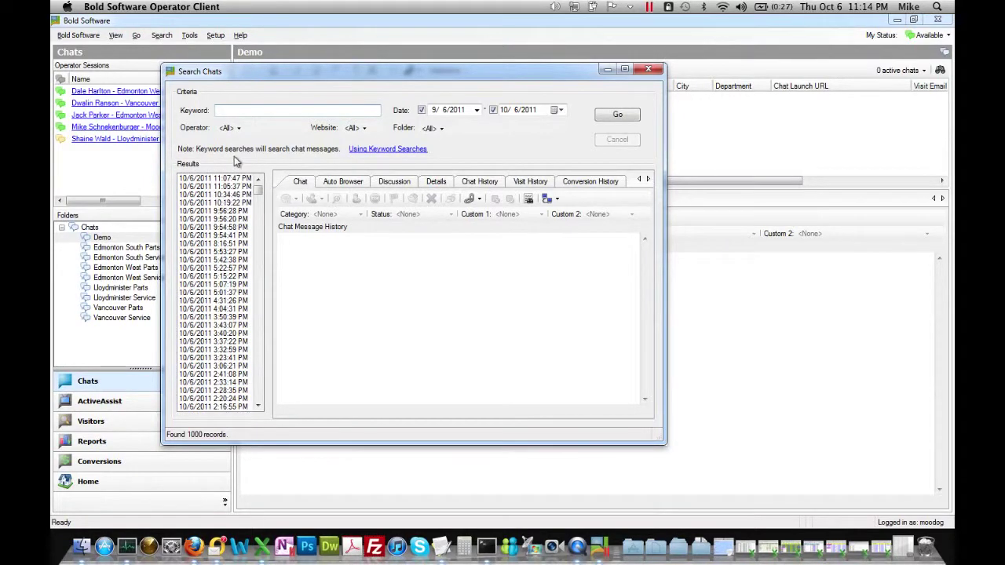
{"action": "left_click", "coordinate": [226, 179]}
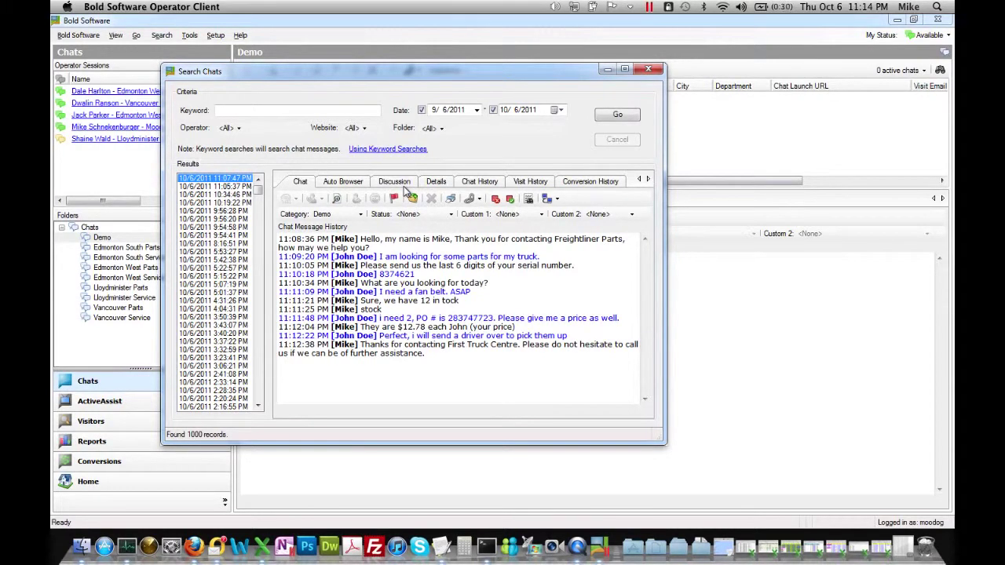
{"action": "key", "text": "Down"}
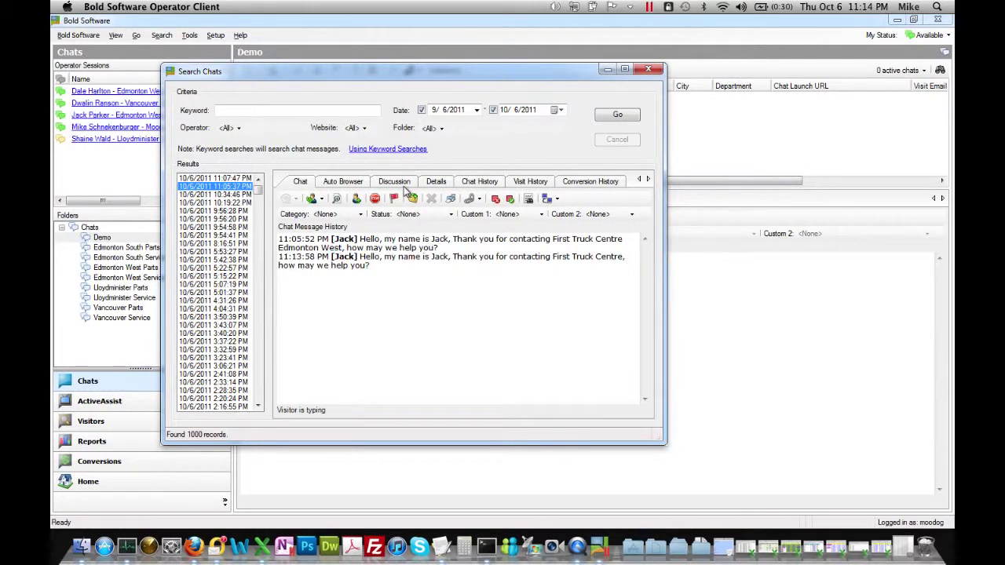
{"action": "key", "text": "Down"}
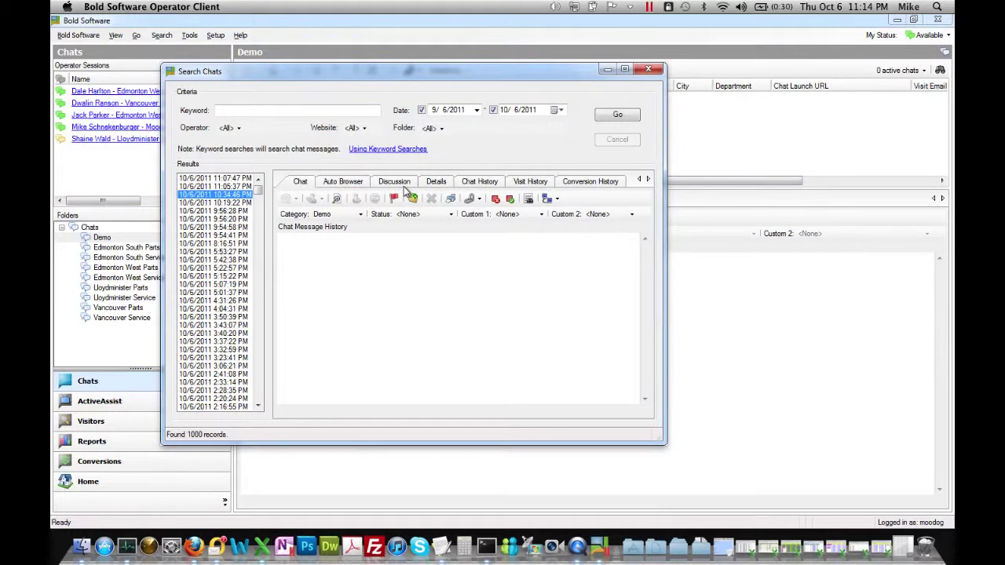
{"action": "key", "text": "Down"}
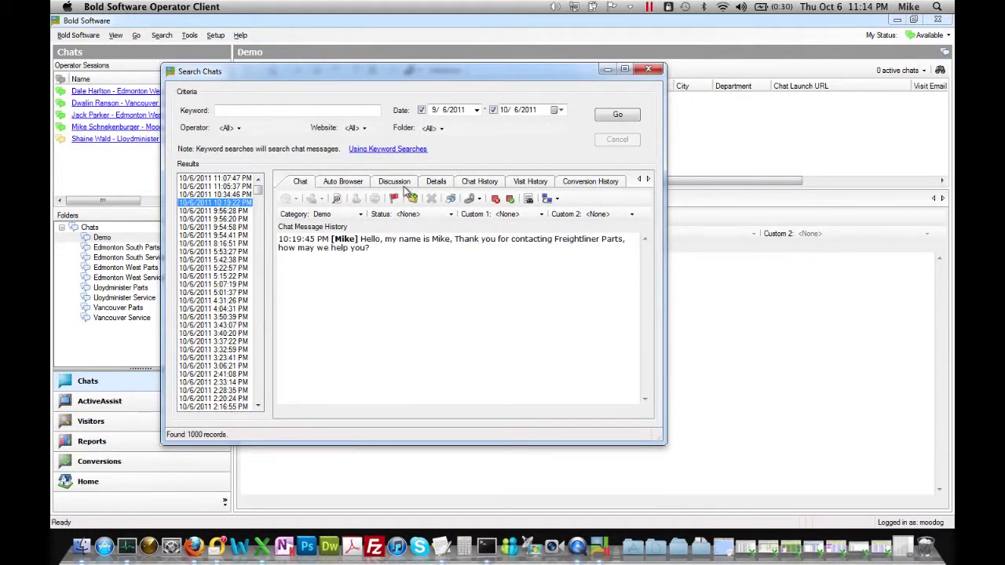
{"action": "key", "text": "Down"}
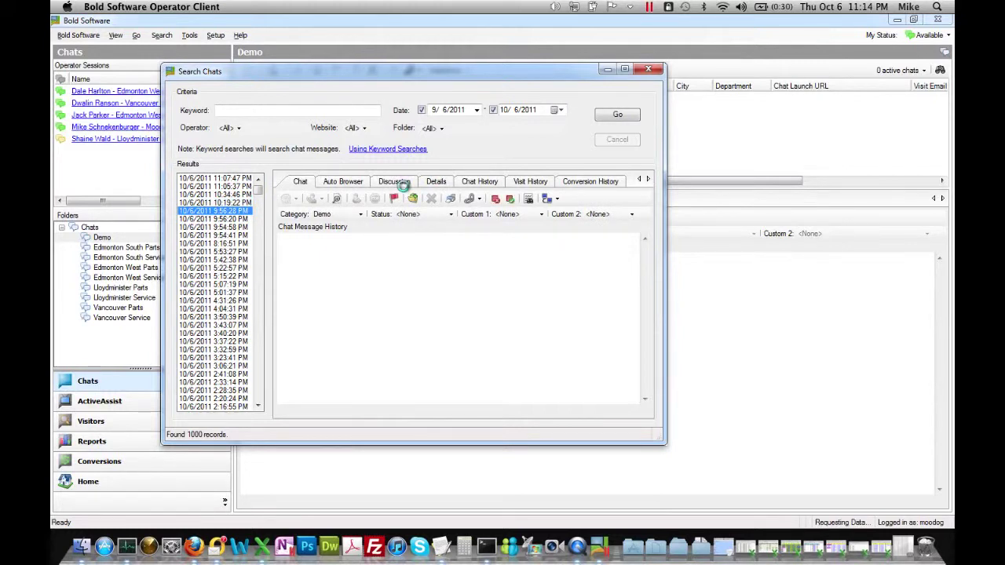
{"action": "key", "text": "Down"}
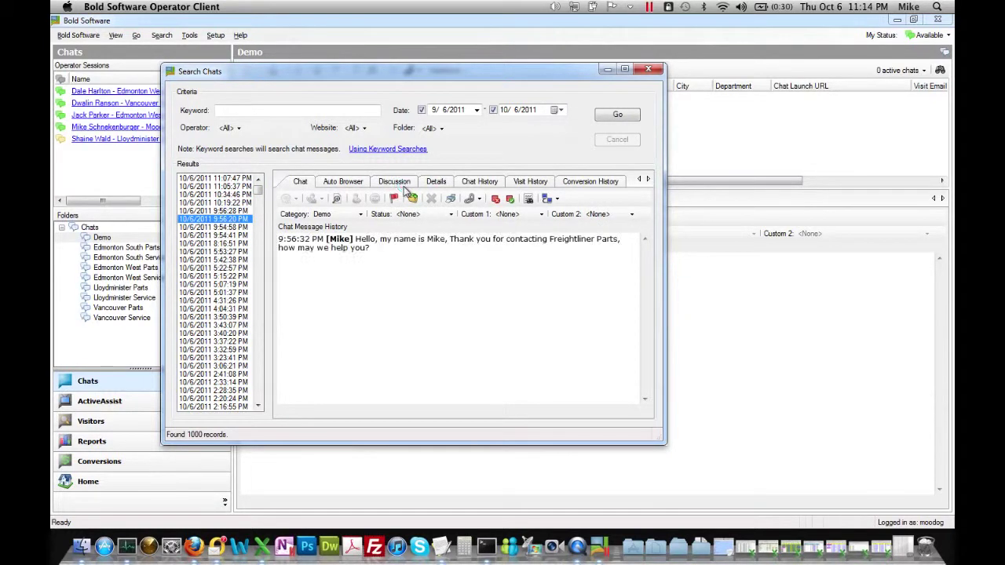
{"action": "key", "text": "Down"}
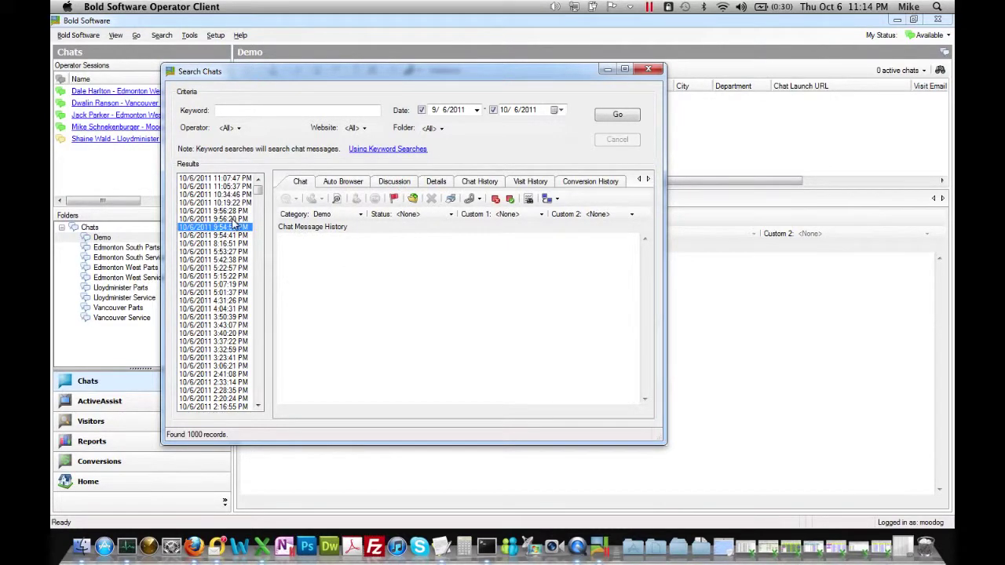
{"action": "left_click", "coordinate": [215, 251]}
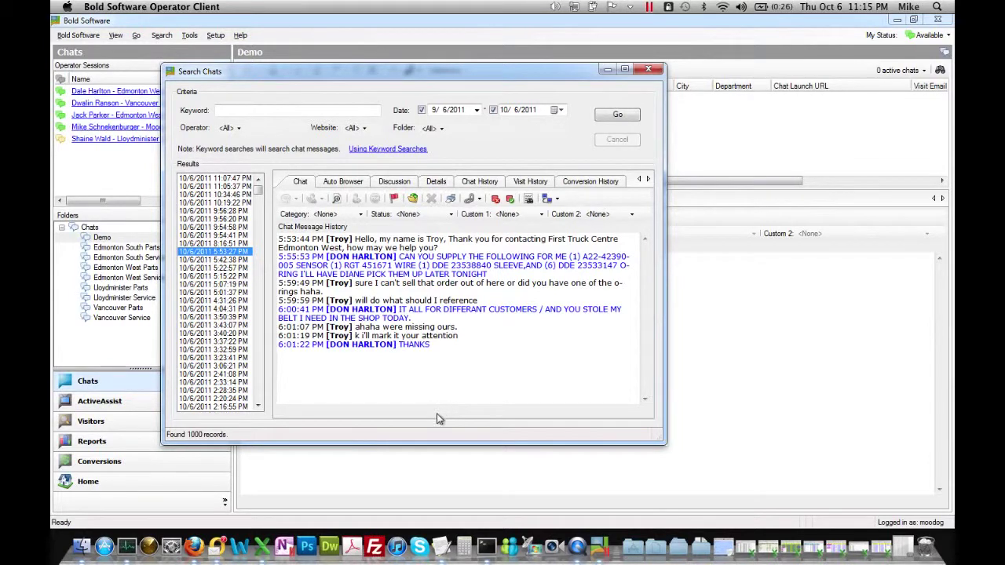
View the 5:42:38 PM transcript, then the 5:22:57 PM water pump DHL order chat.
{"action": "left_click", "coordinate": [223, 259]}
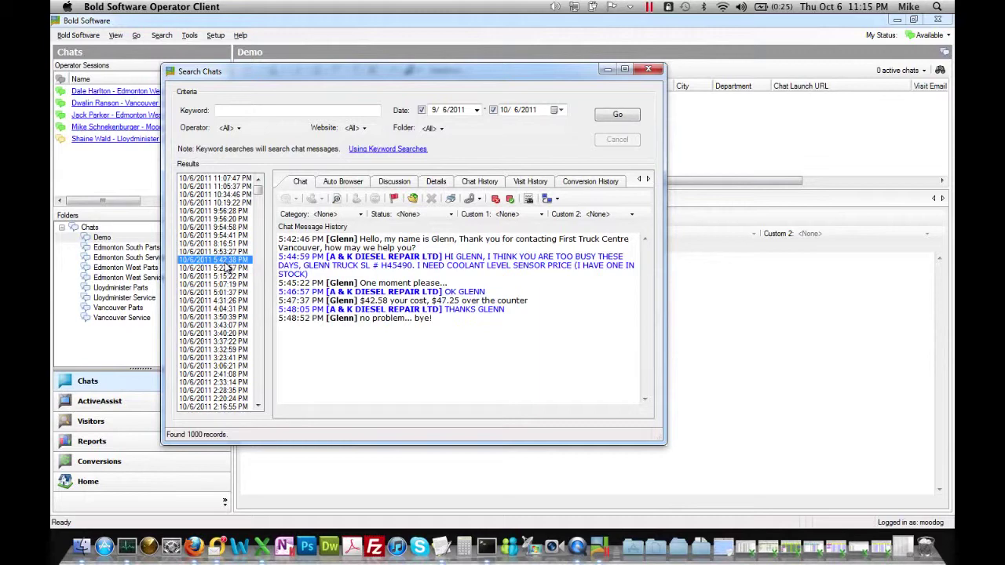
{"action": "left_click", "coordinate": [227, 267]}
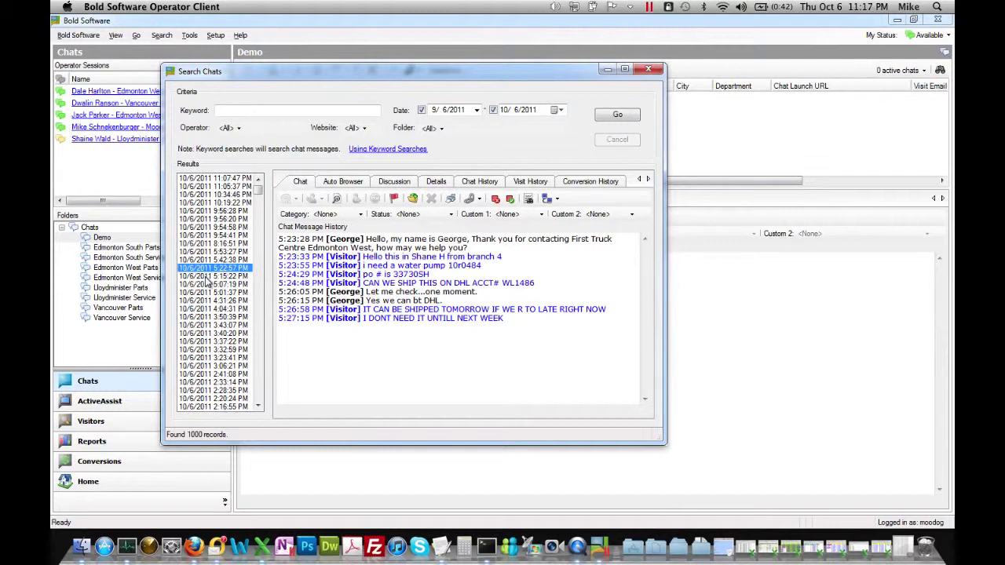
Step from the 5:15:22 PM transcript to the 4:31:26 PM Hino diff input seal chat and read it.
{"action": "left_click", "coordinate": [206, 277]}
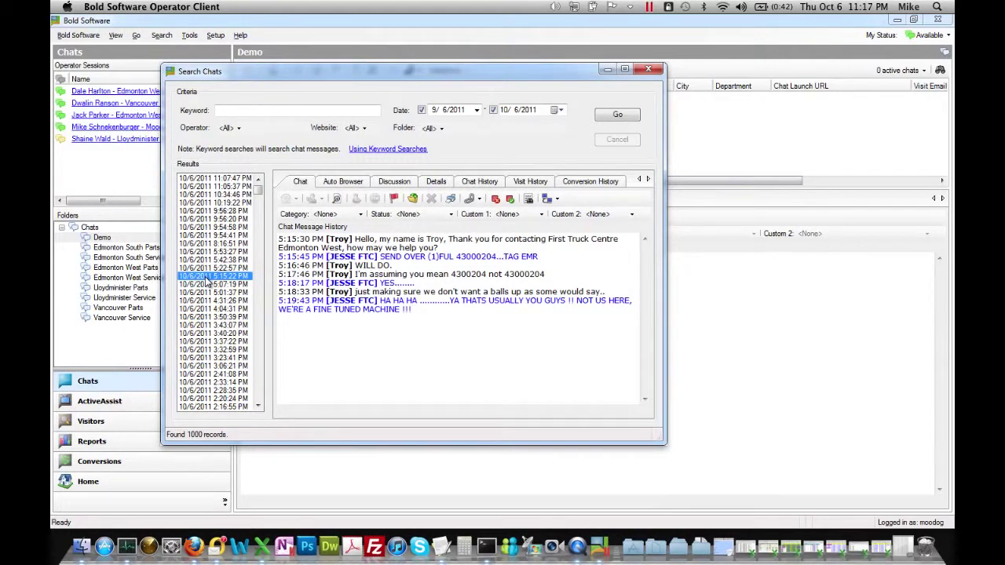
{"action": "left_click", "coordinate": [207, 283]}
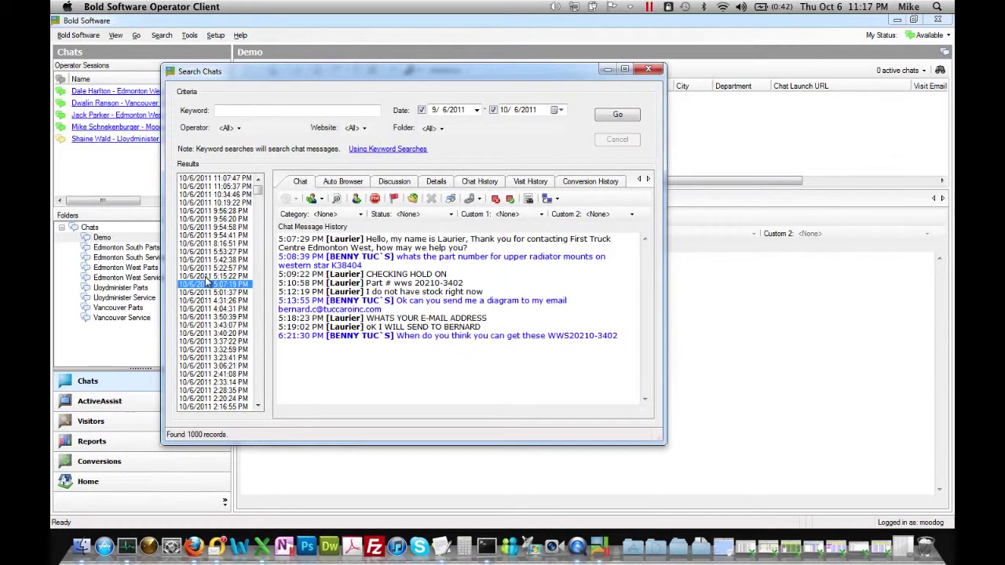
{"action": "key", "text": "Down"}
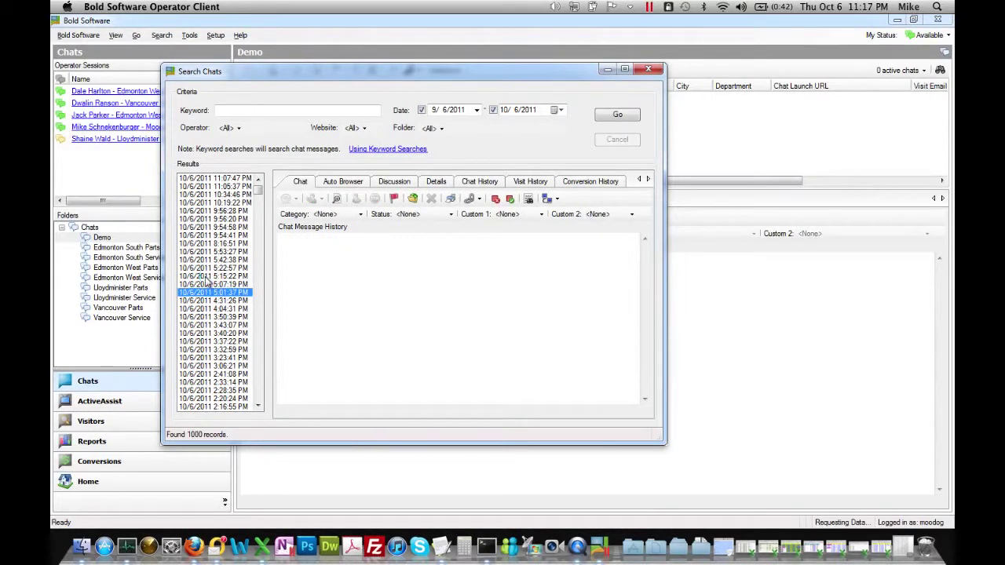
{"action": "key", "text": "Down"}
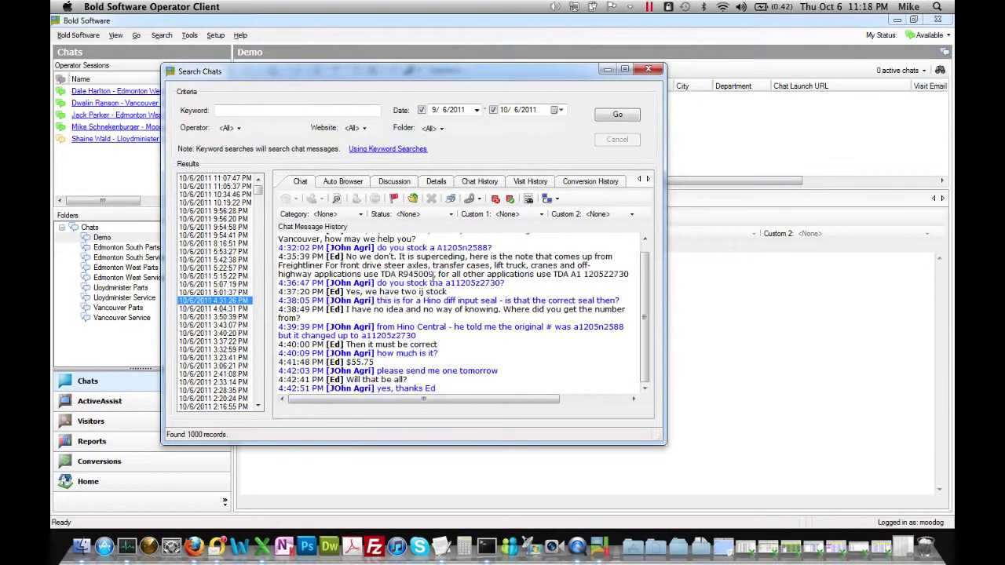
{"action": "scroll", "coordinate": [504, 269], "scroll_direction": "up", "scroll_amount": 2}
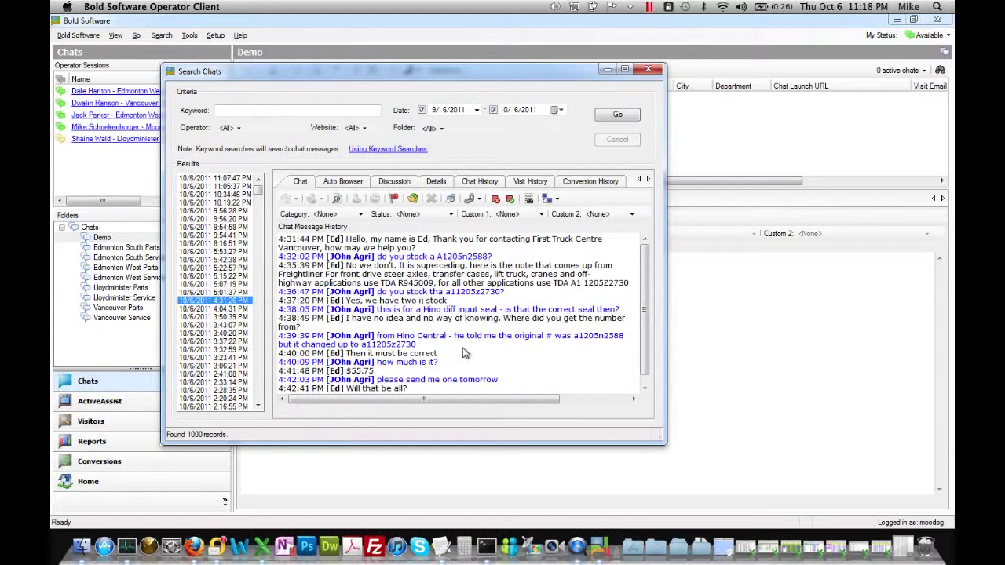
{"action": "scroll", "coordinate": [463, 354], "scroll_direction": "down", "scroll_amount": 1}
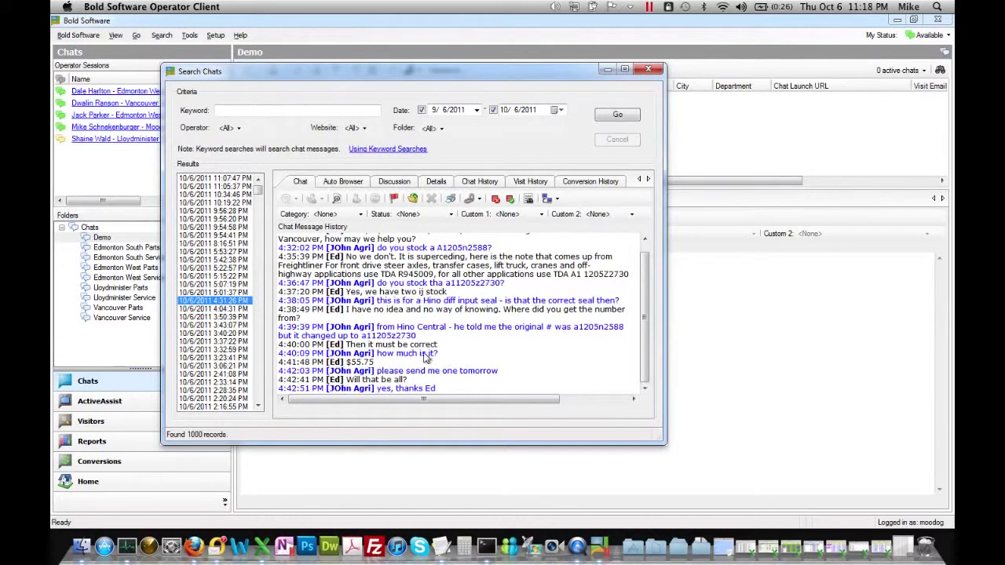
{"action": "scroll", "coordinate": [444, 344], "scroll_direction": "up", "scroll_amount": 1}
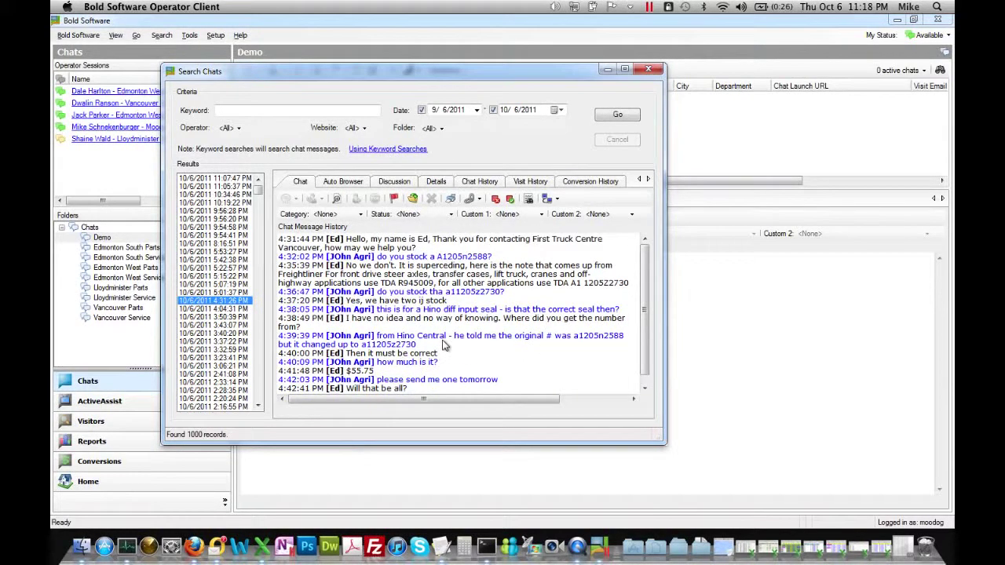
{"action": "scroll", "coordinate": [445, 344], "scroll_direction": "down", "scroll_amount": 1}
{"action": "scroll", "coordinate": [445, 344], "scroll_direction": "up", "scroll_amount": 1}
{"action": "scroll", "coordinate": [551, 301], "scroll_direction": "down", "scroll_amount": 1}
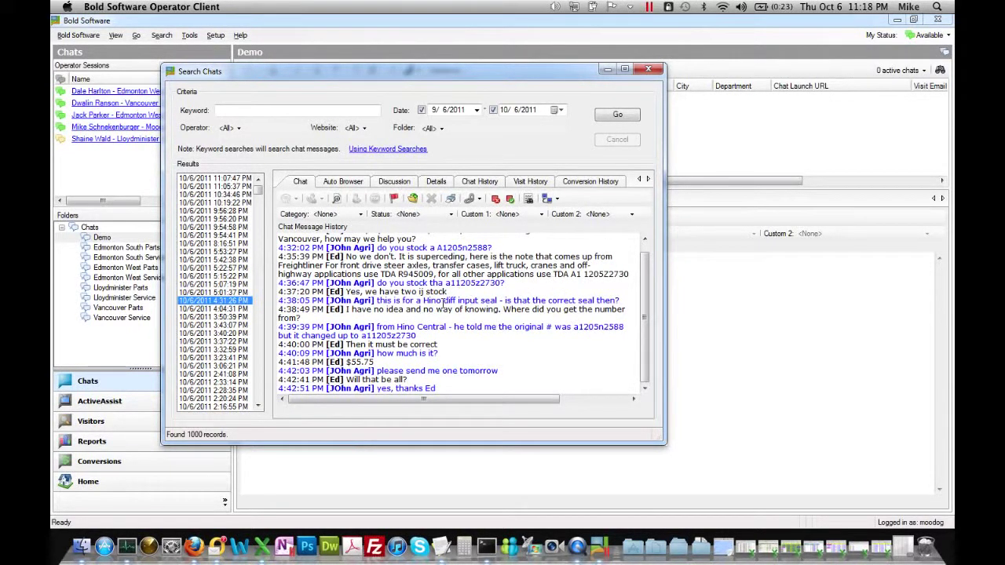
Close the Search Chats dialog and switch to the Reports view from the Go menu.
{"action": "left_click", "coordinate": [650, 71]}
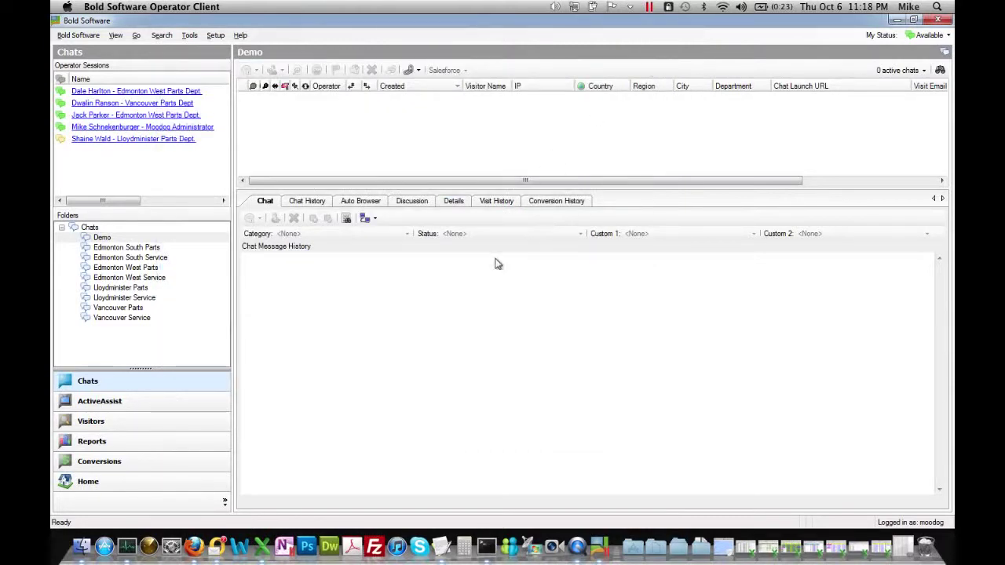
{"action": "left_click", "coordinate": [215, 36]}
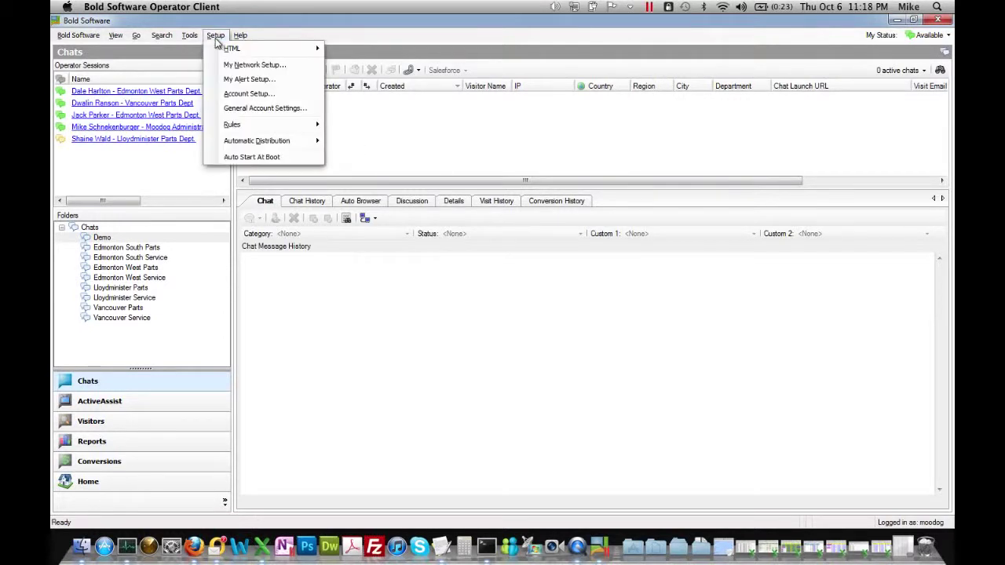
{"action": "mouse_move", "coordinate": [181, 40]}
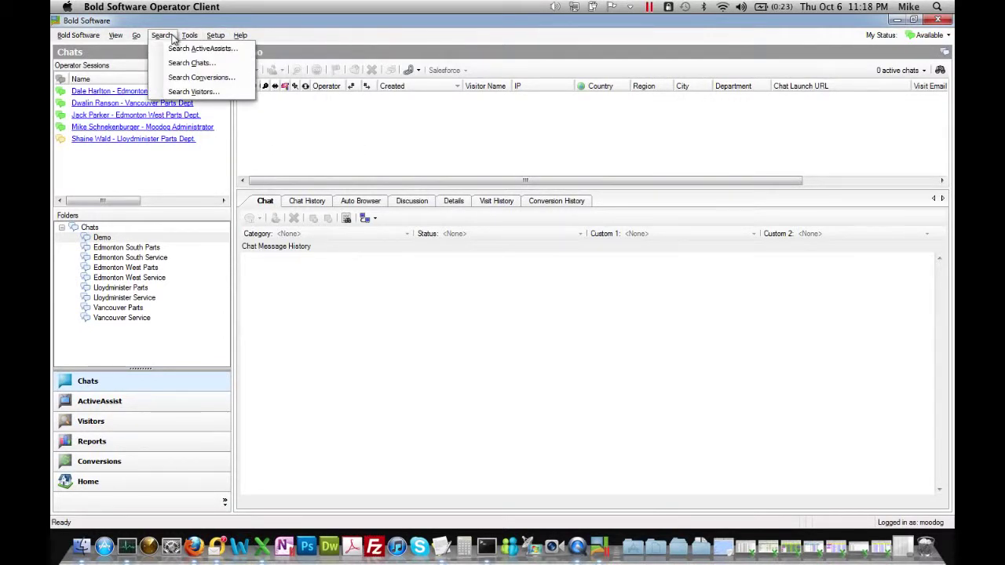
{"action": "left_click", "coordinate": [144, 41]}
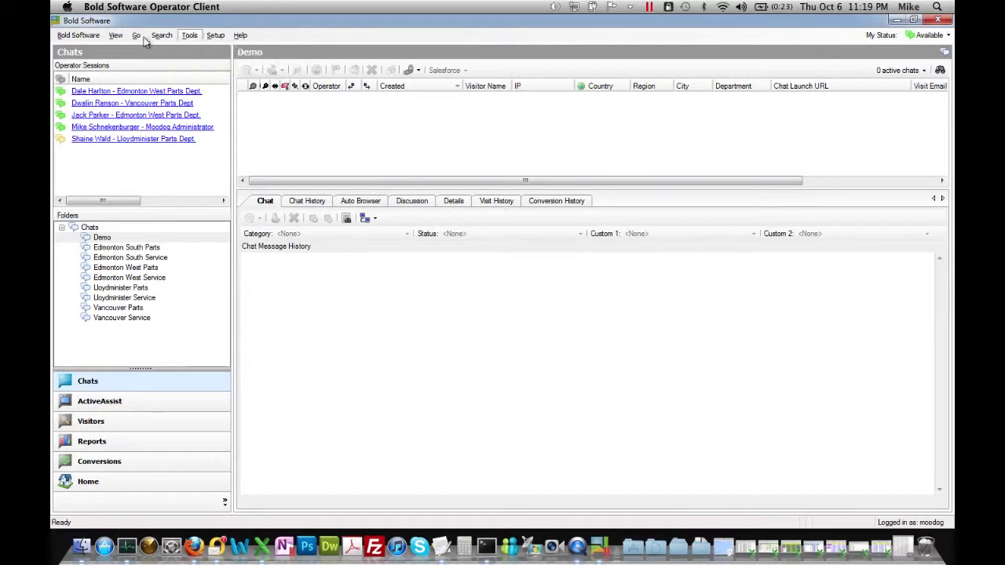
{"action": "left_click", "coordinate": [141, 40]}
{"action": "mouse_move", "coordinate": [114, 41]}
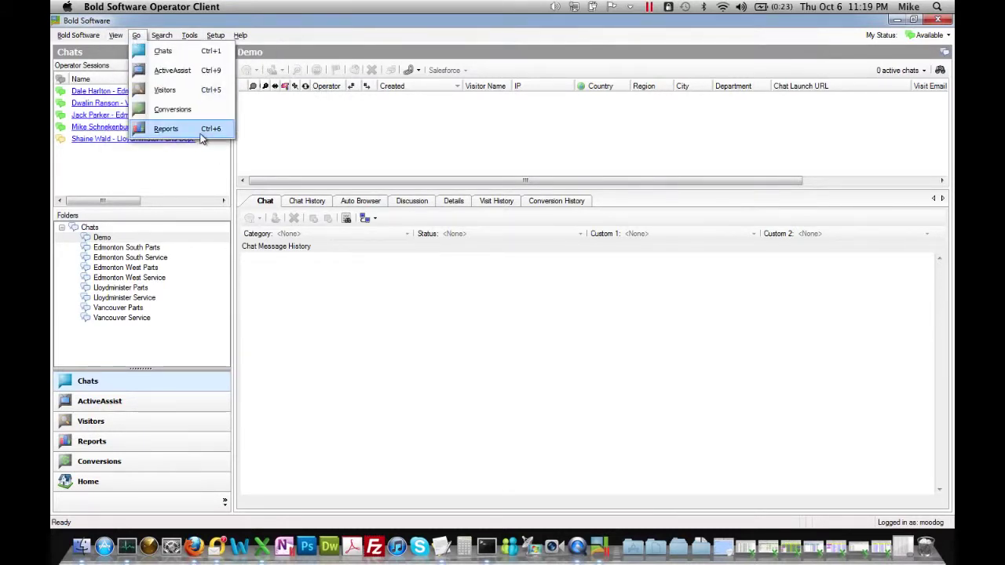
{"action": "left_click", "coordinate": [198, 131]}
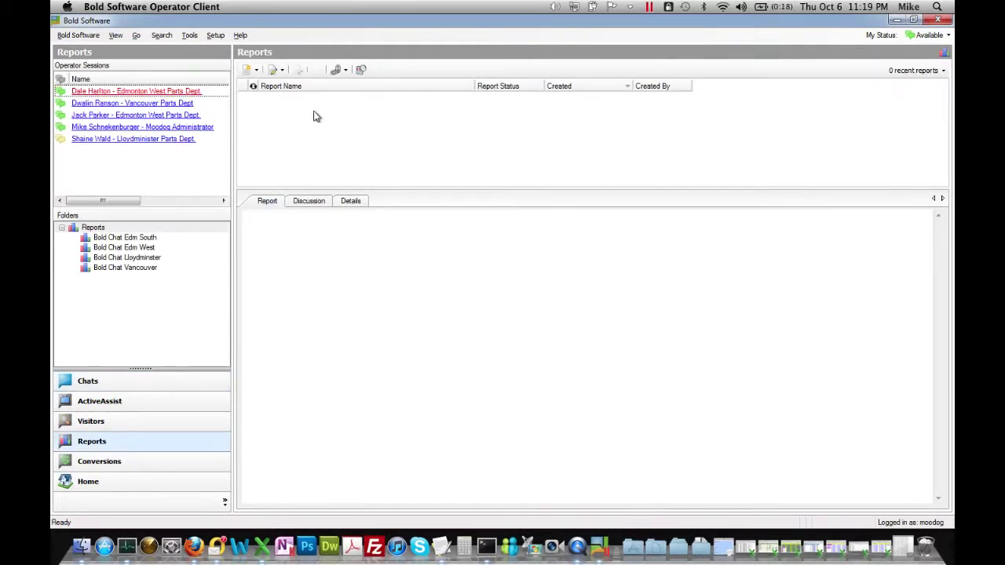
Create a Chat Reports > Summary report with PDF output and open the downloaded file.
{"action": "left_click", "coordinate": [249, 70]}
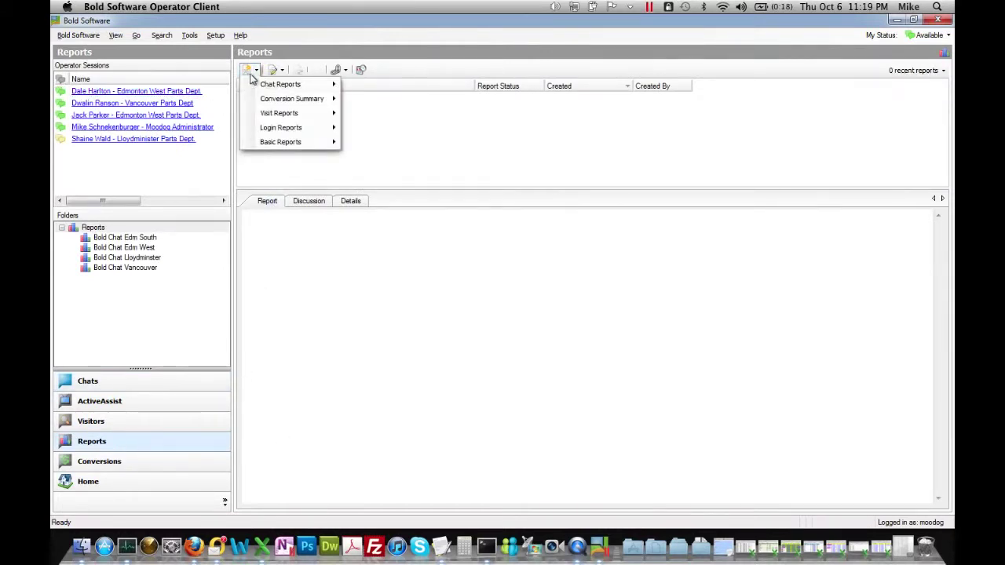
{"action": "mouse_move", "coordinate": [269, 86]}
{"action": "left_click", "coordinate": [369, 86]}
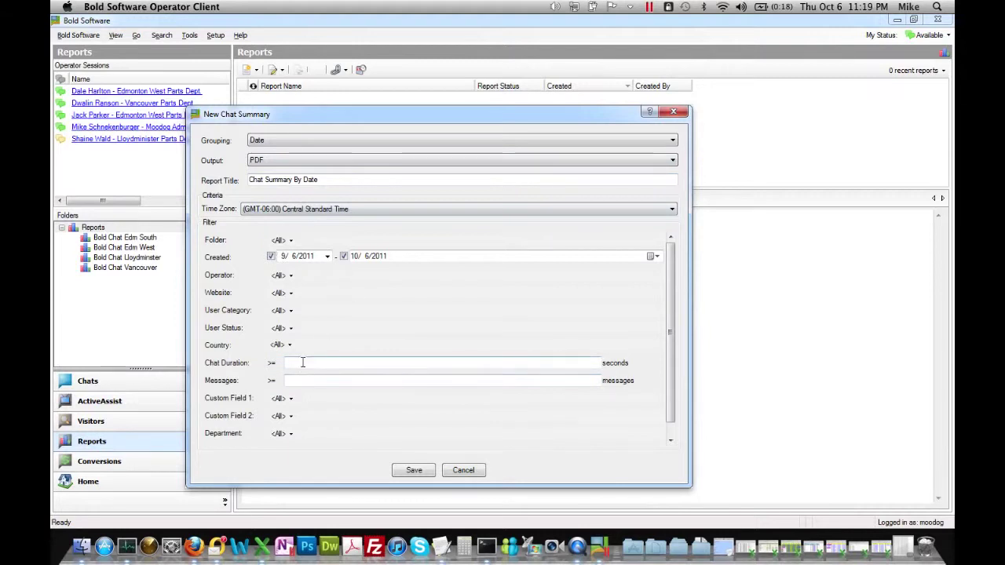
{"action": "left_click", "coordinate": [412, 471]}
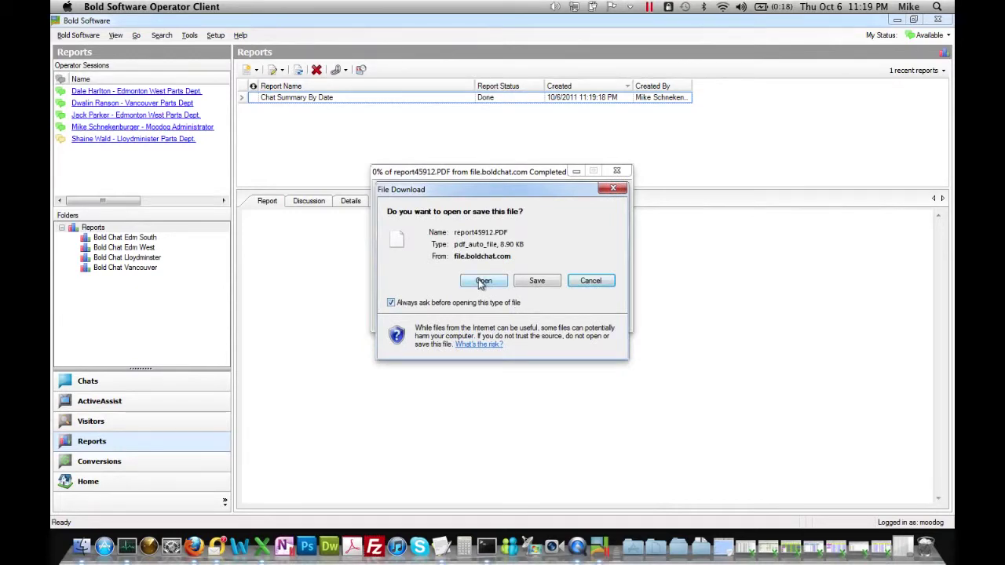
{"action": "left_click", "coordinate": [482, 281]}
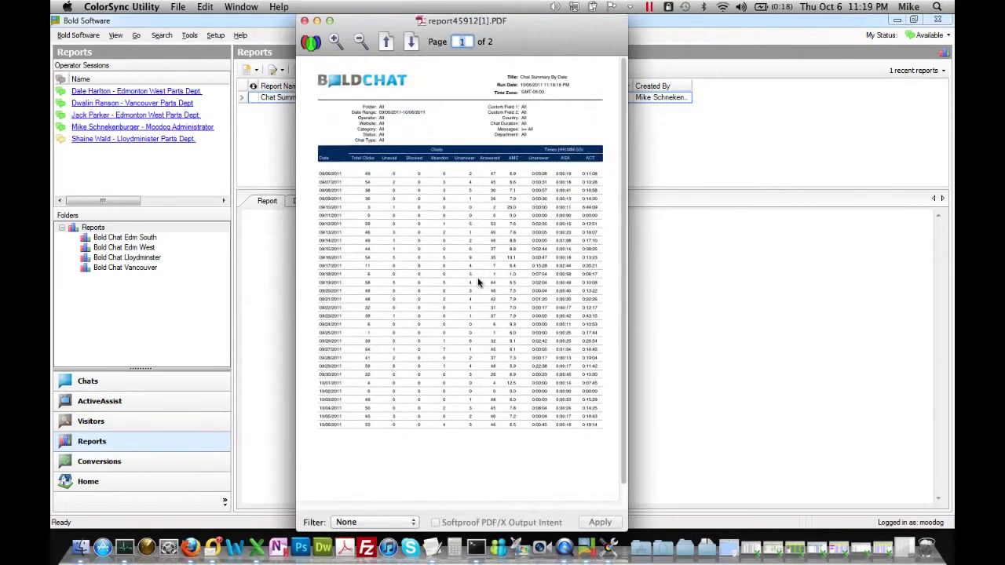
Maximize and zoom the Chat Summary By Date PDF, scroll its daily figures, then close it.
{"action": "left_click_drag", "start_coordinate": [505, 38], "coordinate": [408, 38]}
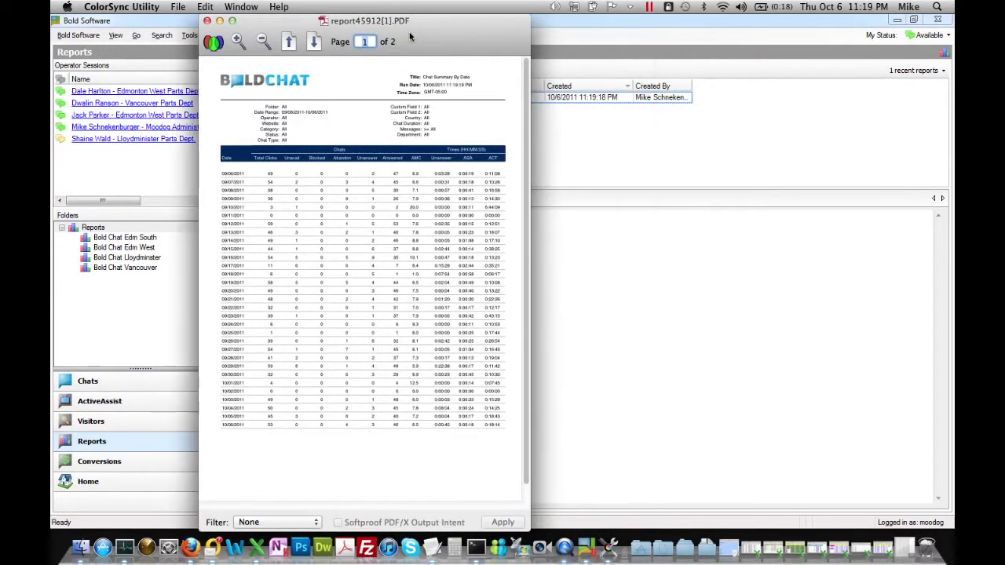
{"action": "left_click", "coordinate": [232, 21]}
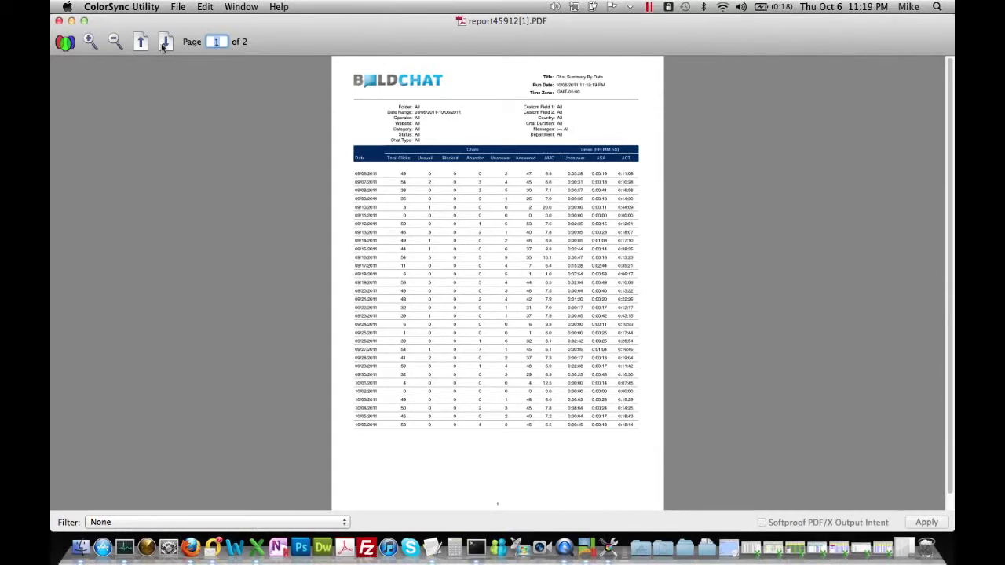
{"action": "left_click", "coordinate": [91, 42]}
{"action": "left_click", "coordinate": [91, 42]}
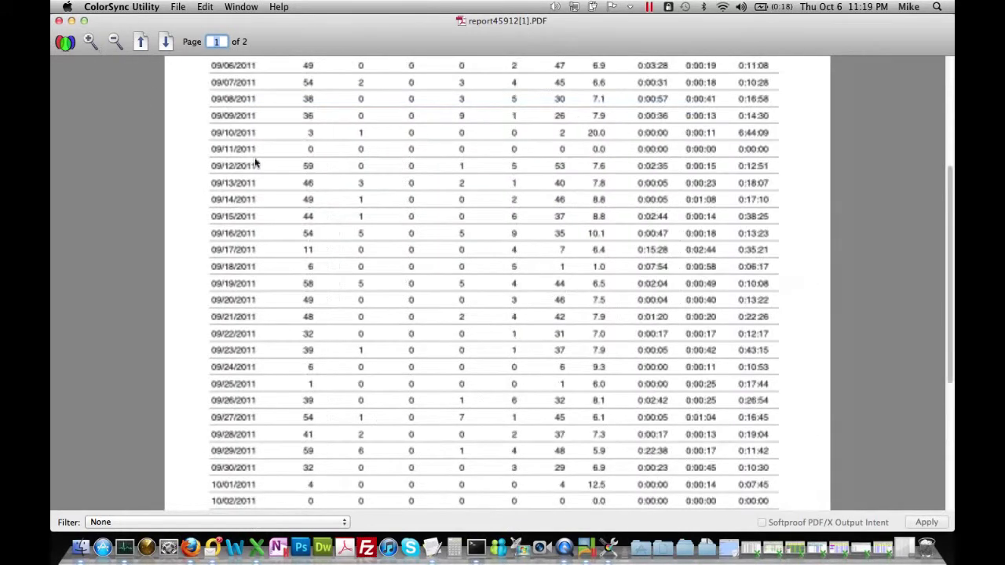
{"action": "scroll", "coordinate": [428, 267], "scroll_direction": "up", "scroll_amount": 5}
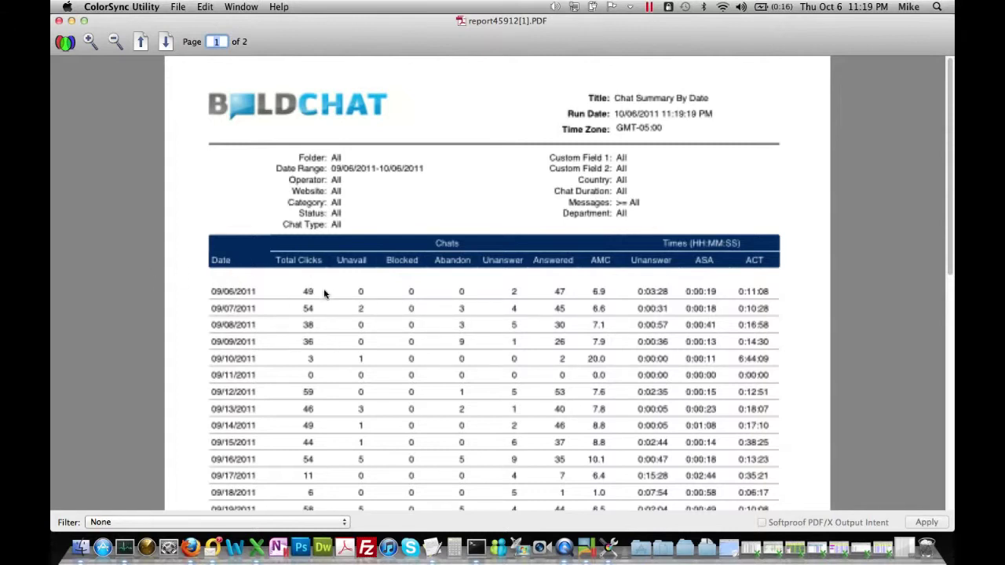
{"action": "scroll", "coordinate": [284, 324], "scroll_direction": "down", "scroll_amount": 2}
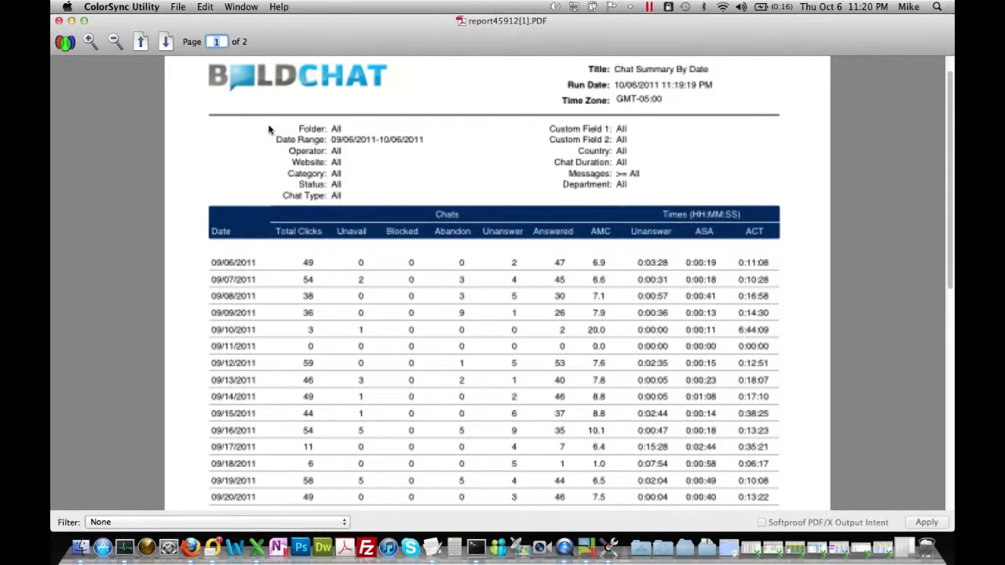
{"action": "left_click", "coordinate": [59, 21]}
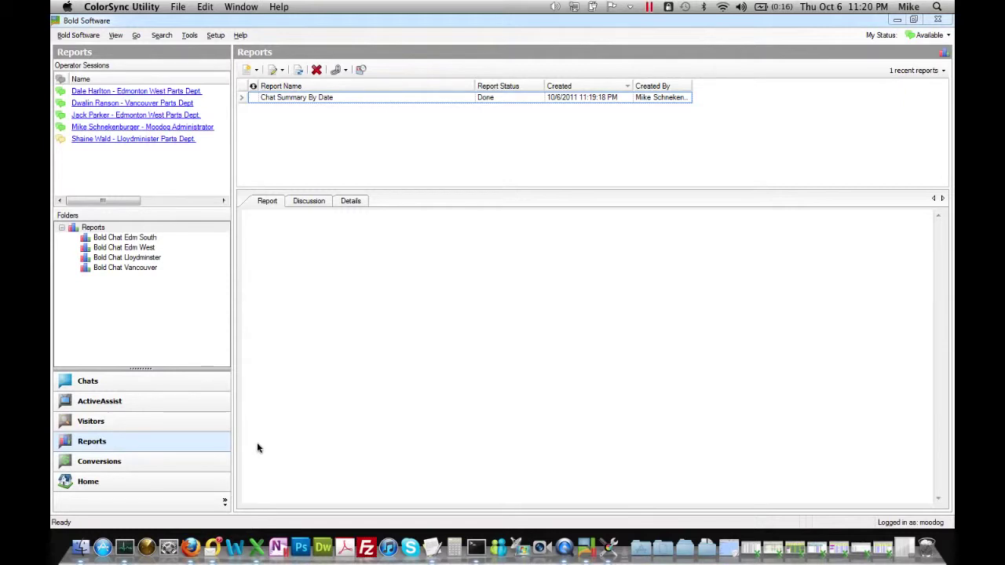
Log out, then sign in with the second operator's user name and password.
{"action": "left_click", "coordinate": [80, 36]}
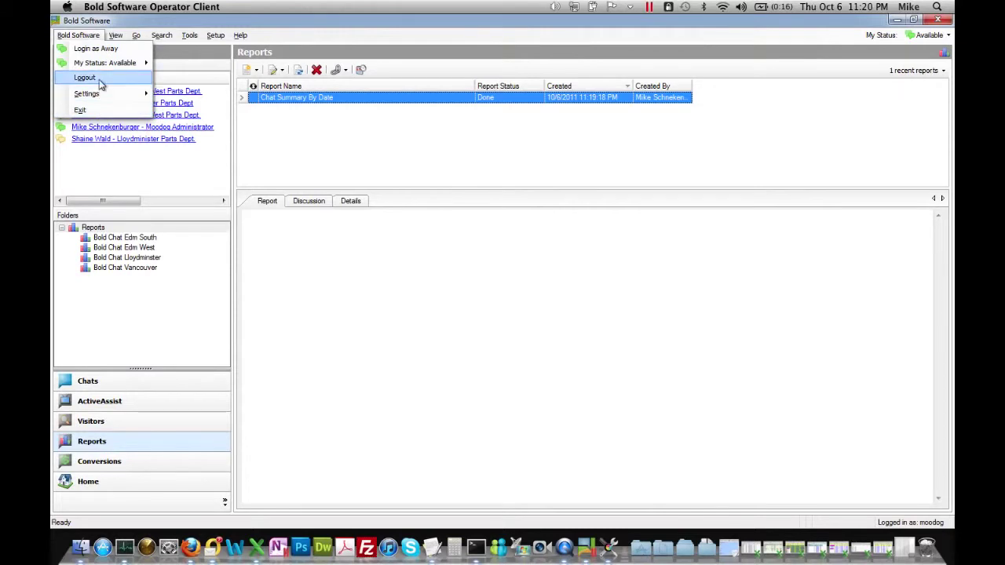
{"action": "left_click", "coordinate": [99, 78]}
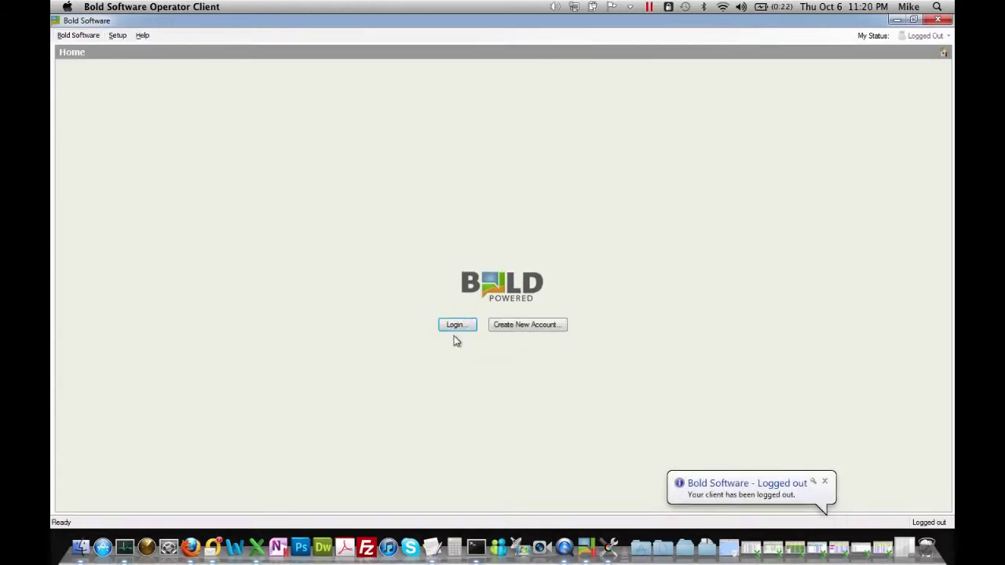
{"action": "left_click", "coordinate": [456, 325]}
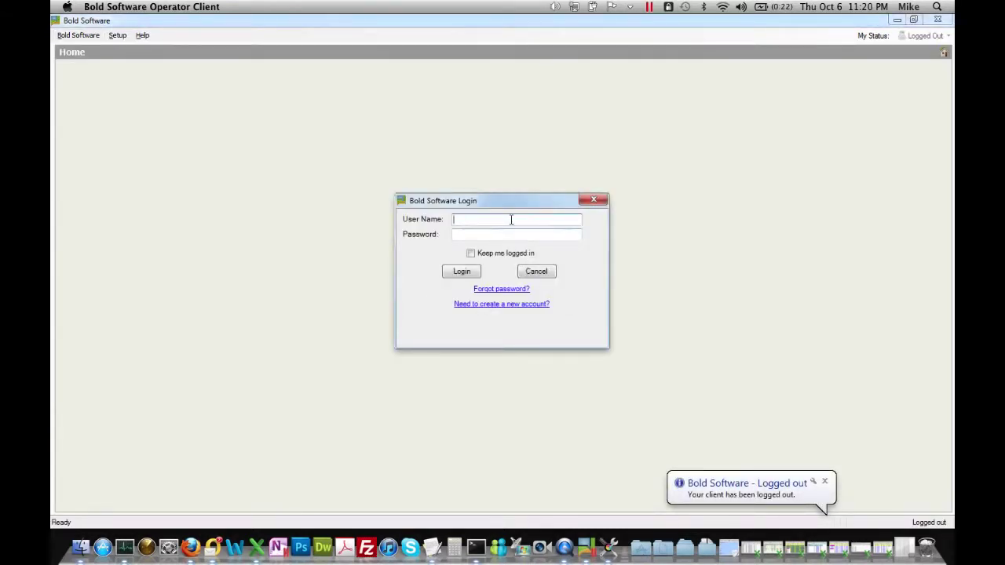
{"action": "type", "text": "moodog_5"}
{"action": "key", "text": "Tab"}
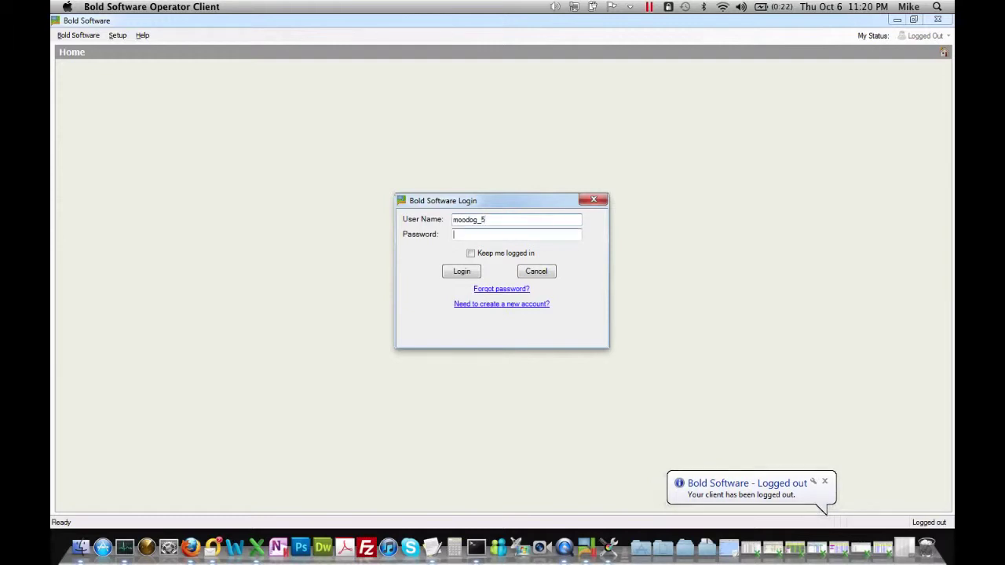
{"action": "type", "text": "**"}
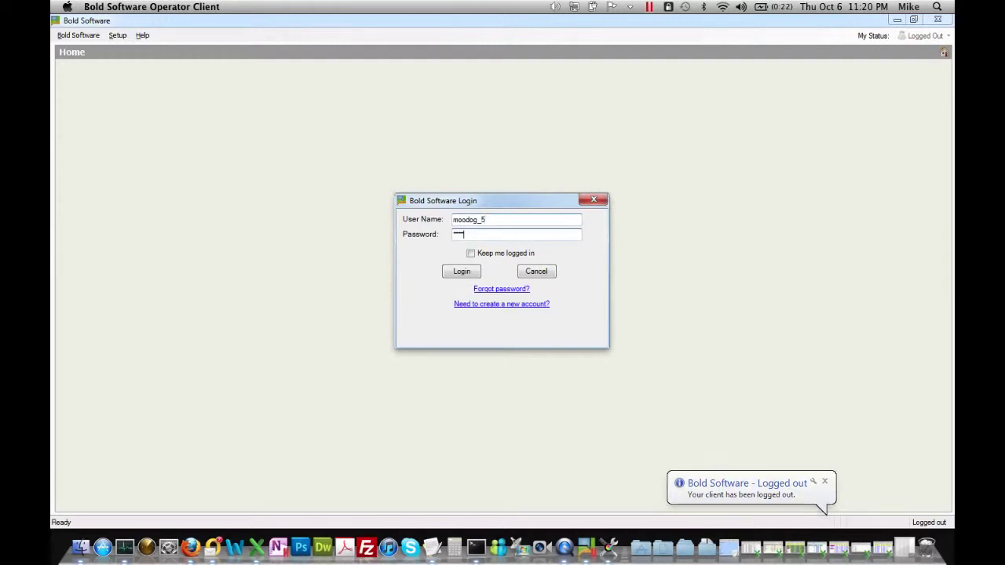
{"action": "type", "text": "********"}
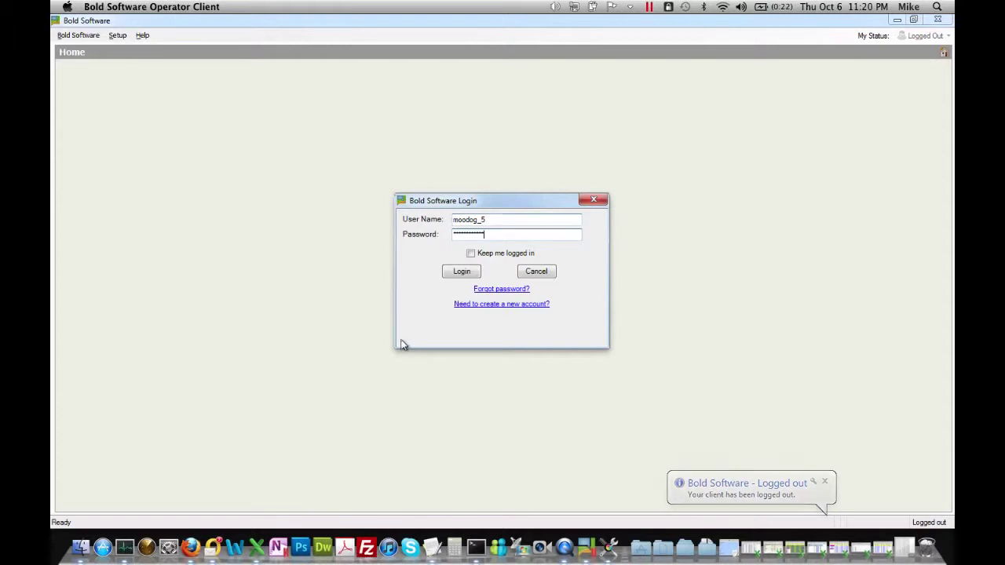
{"action": "left_click", "coordinate": [446, 272]}
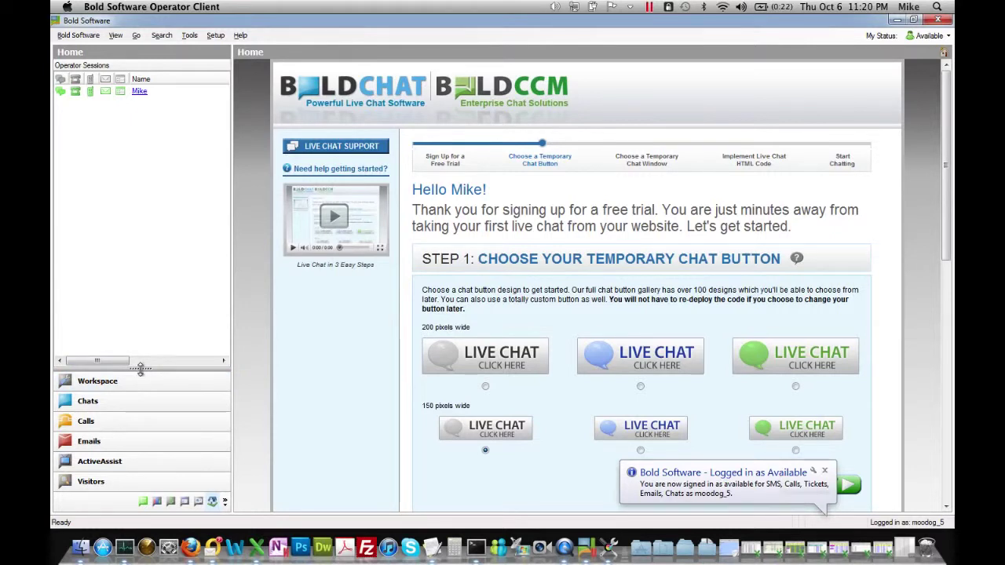
Enlarge the navigation pane to reveal SMS and switch to the SMS text chats view.
{"action": "left_click_drag", "start_coordinate": [141, 371], "coordinate": [143, 367]}
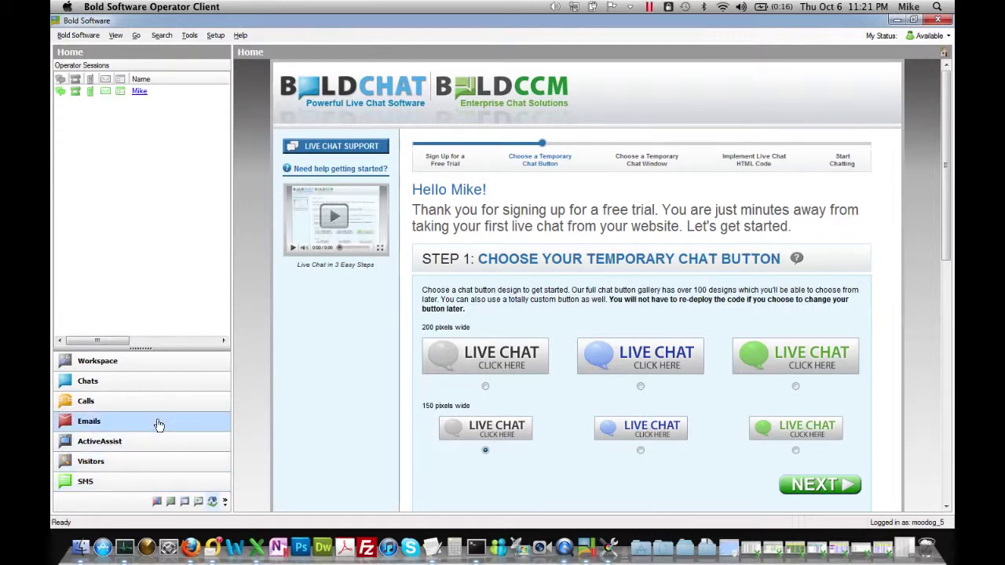
{"action": "left_click", "coordinate": [138, 480]}
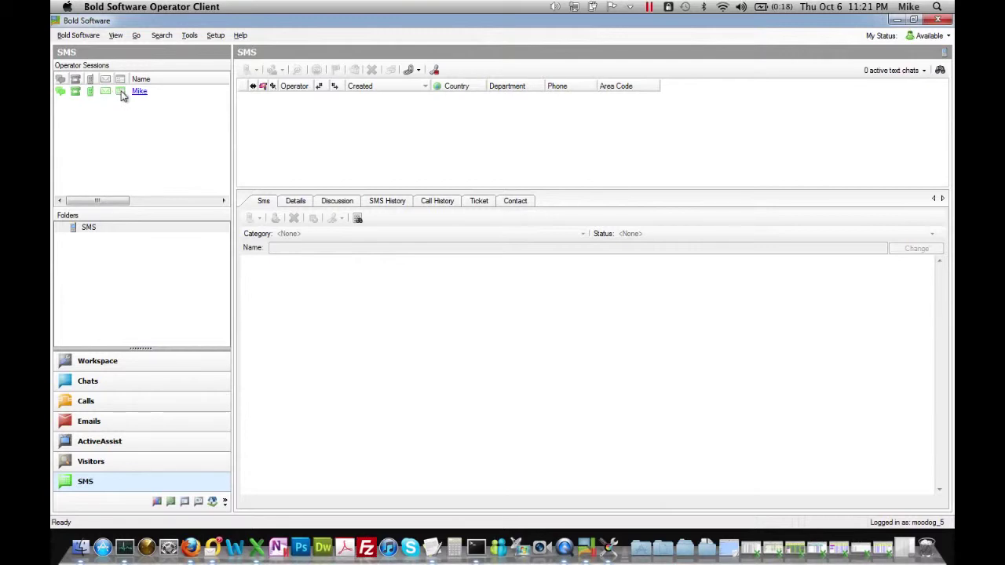
In My Status, toggle SMS to Away and back to Available, then close the list.
{"action": "left_click", "coordinate": [947, 36]}
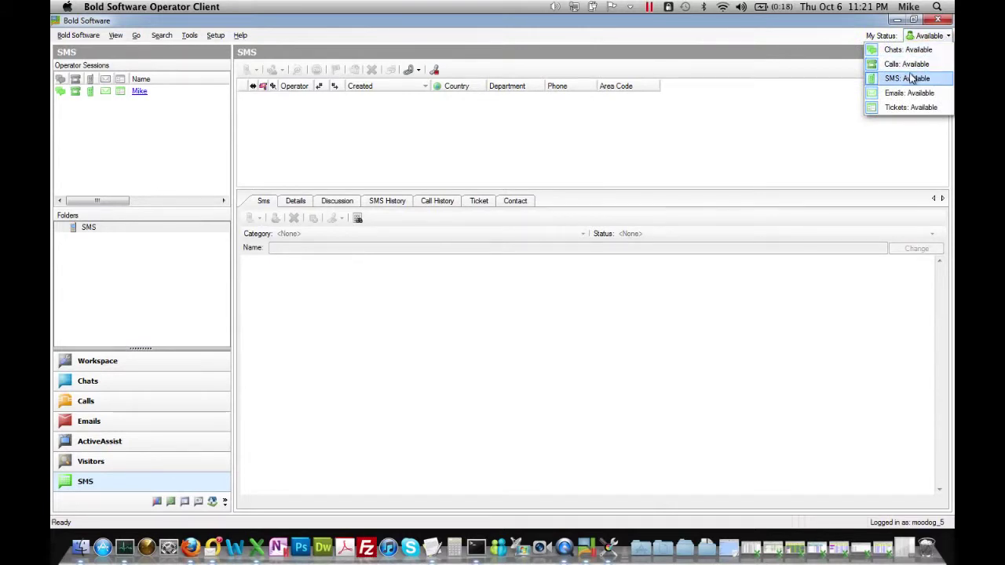
{"action": "left_click", "coordinate": [911, 79]}
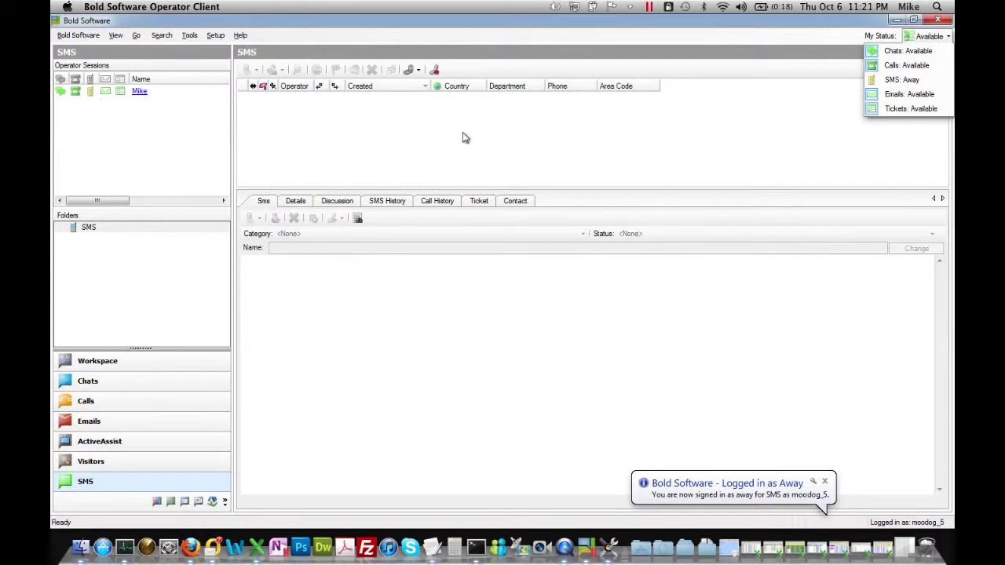
{"action": "left_click", "coordinate": [895, 81]}
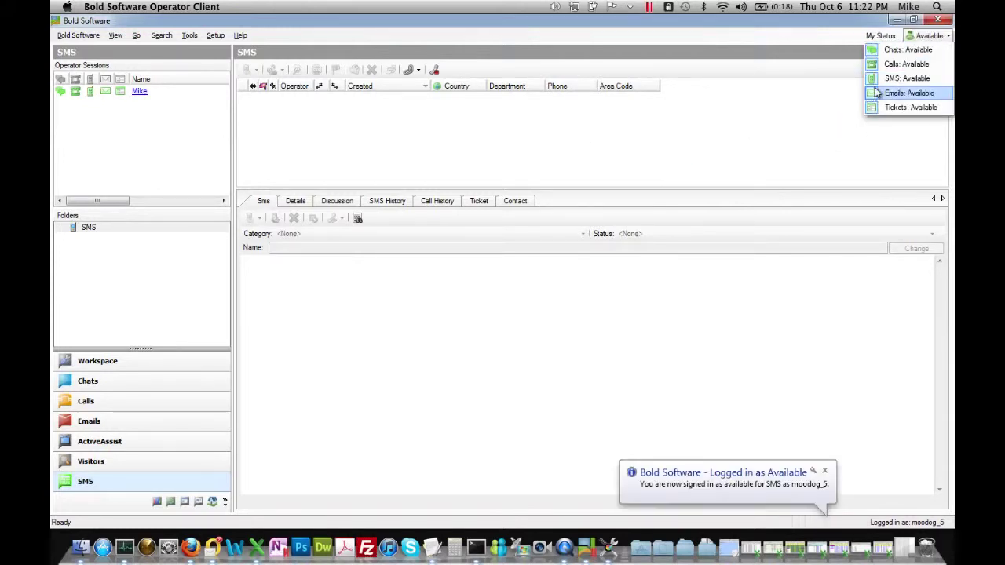
{"action": "left_click", "coordinate": [732, 156]}
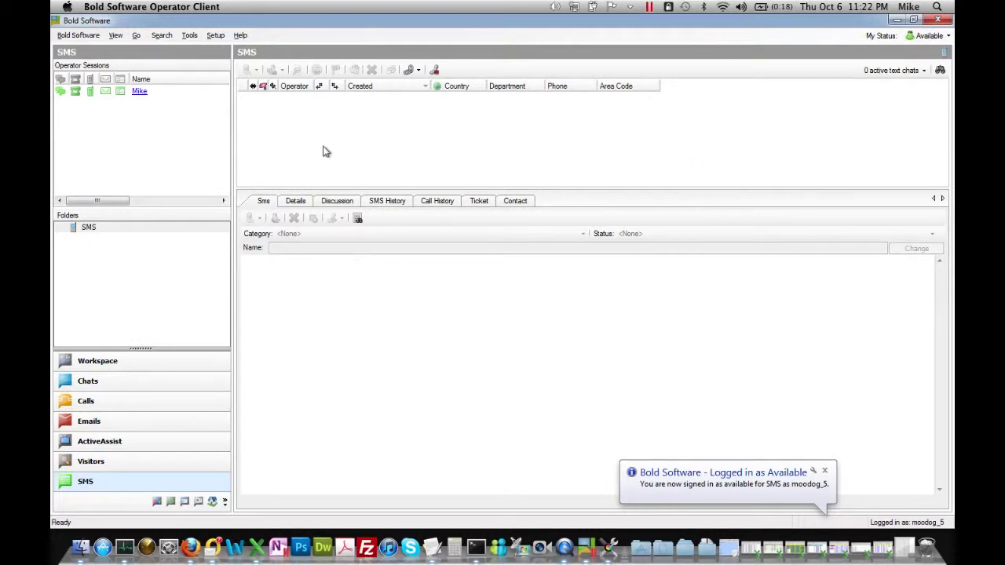
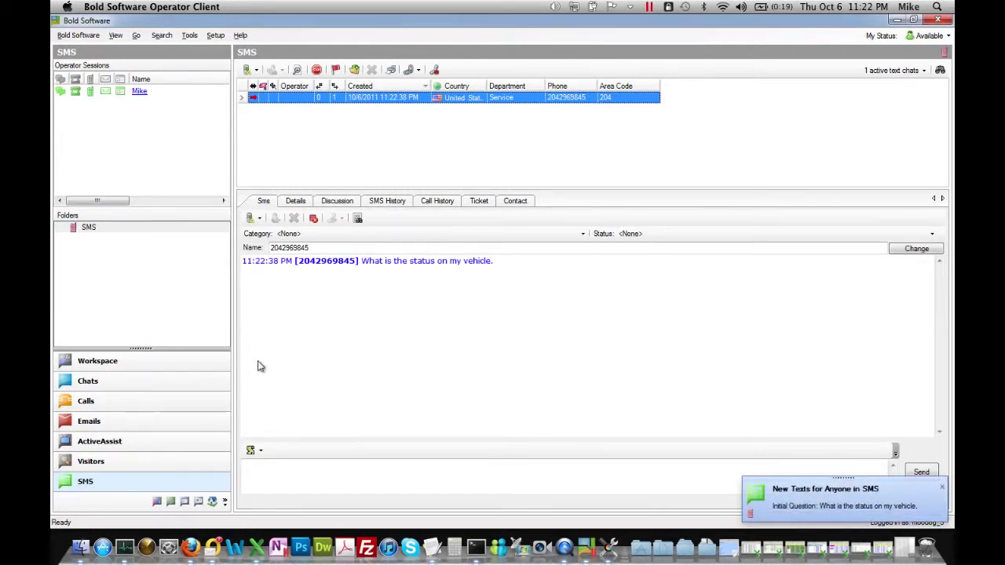
Accept the waiting SMS chat asking about the vehicle's status so the welcome message goes out.
{"action": "left_click", "coordinate": [104, 463]}
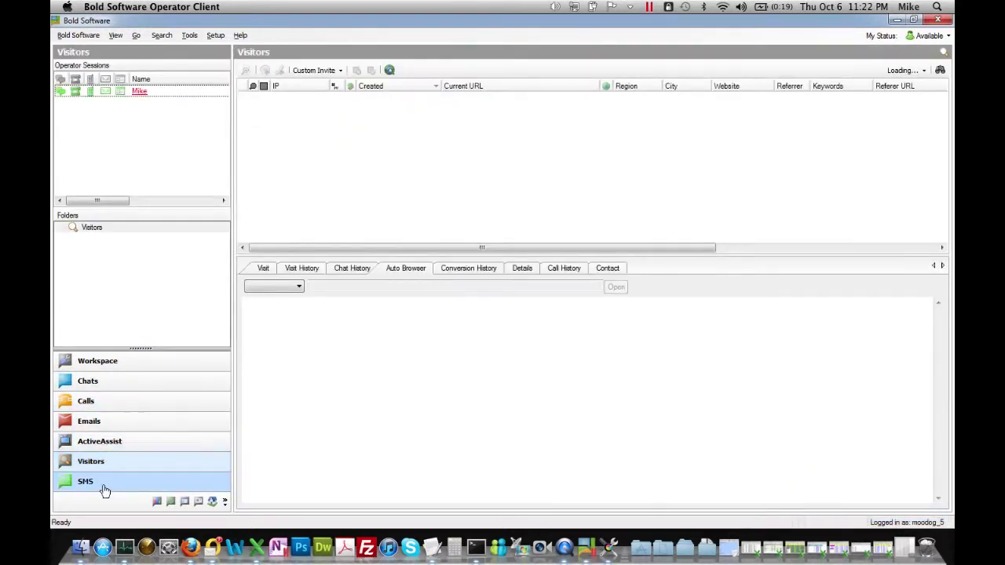
{"action": "left_click", "coordinate": [104, 490]}
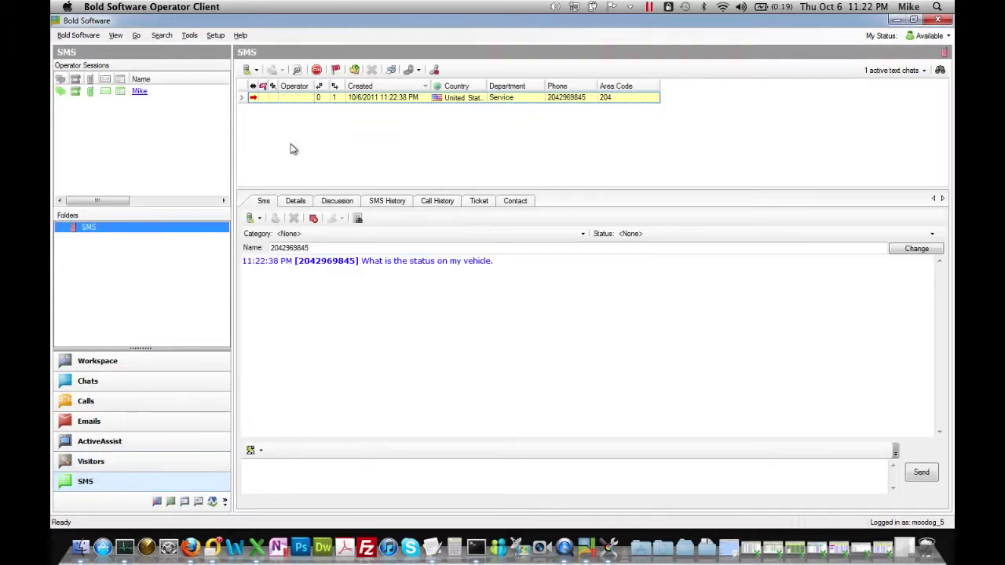
{"action": "left_click", "coordinate": [246, 72]}
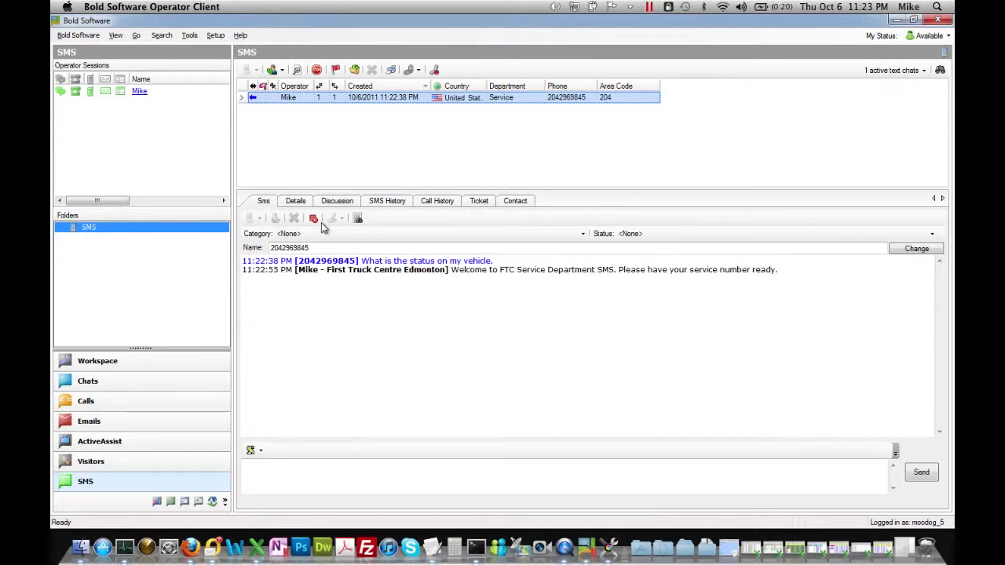
From the Workspace and Home page, switch the operator client to the Emails list.
{"action": "left_click", "coordinate": [120, 368]}
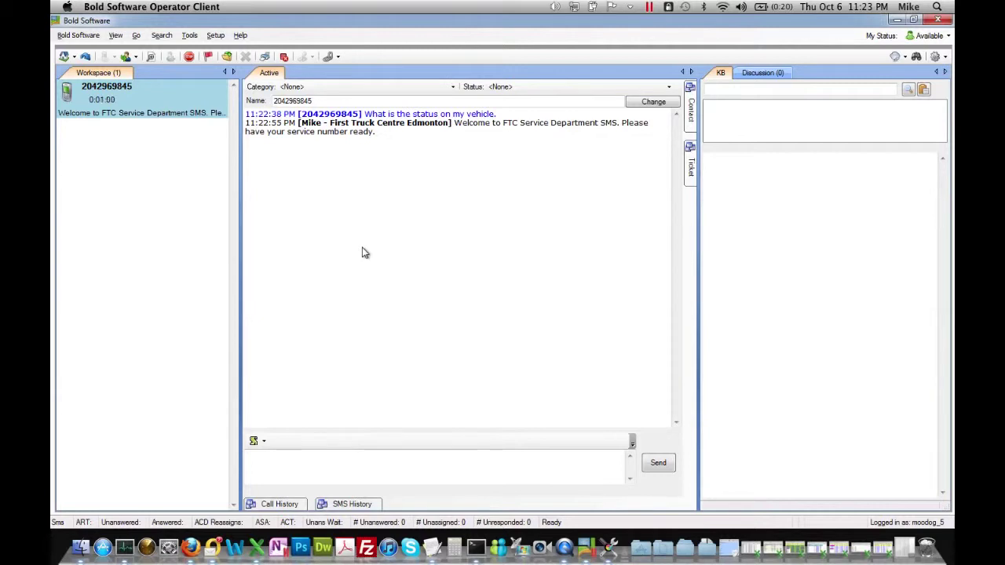
{"action": "left_click", "coordinate": [63, 57]}
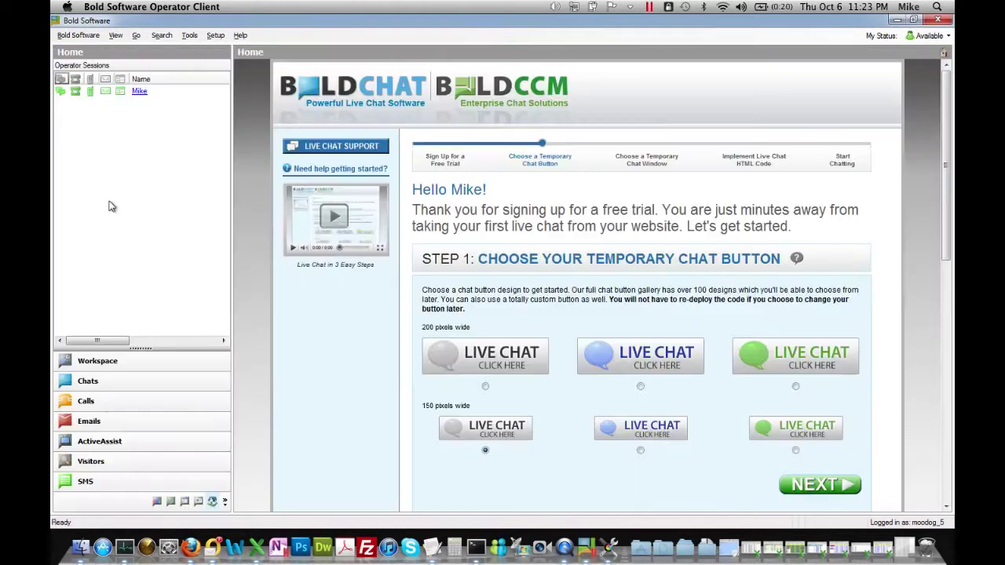
{"action": "left_click", "coordinate": [154, 420]}
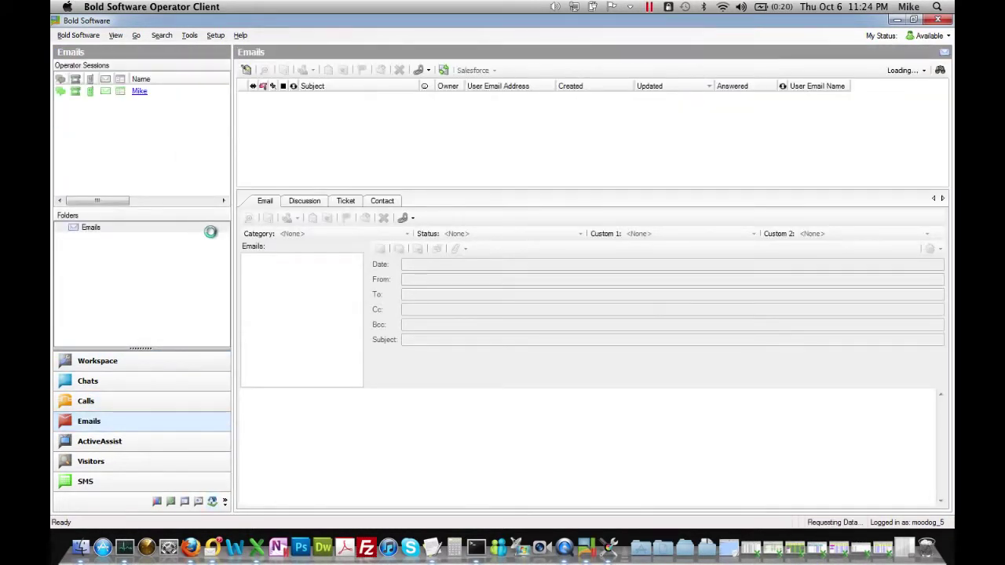
Send the drafted 'Vehicle in for repair.' Outlook email to First Truck Centre Service, then return to Bold.
{"action": "left_click", "coordinate": [212, 547]}
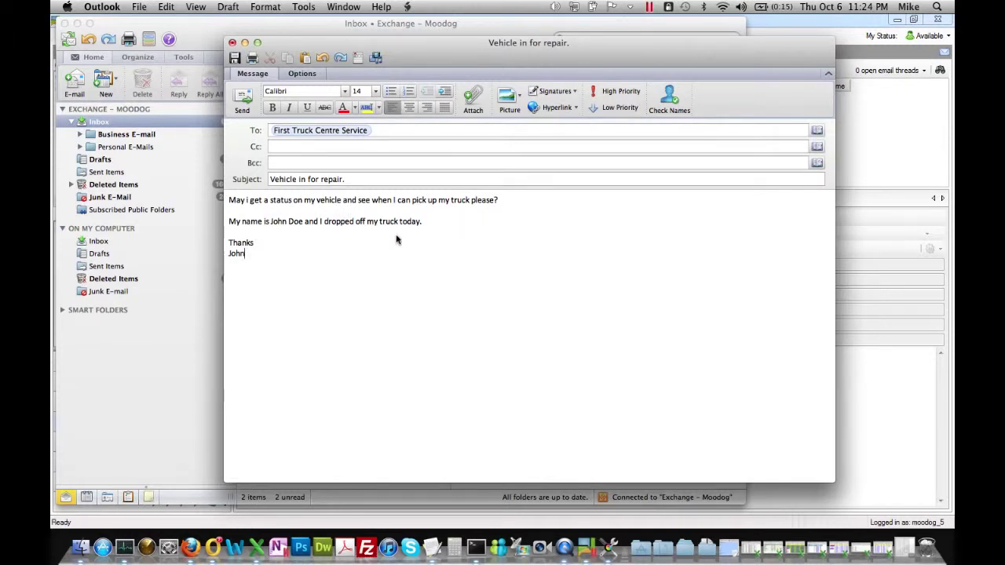
{"action": "left_click", "coordinate": [240, 112]}
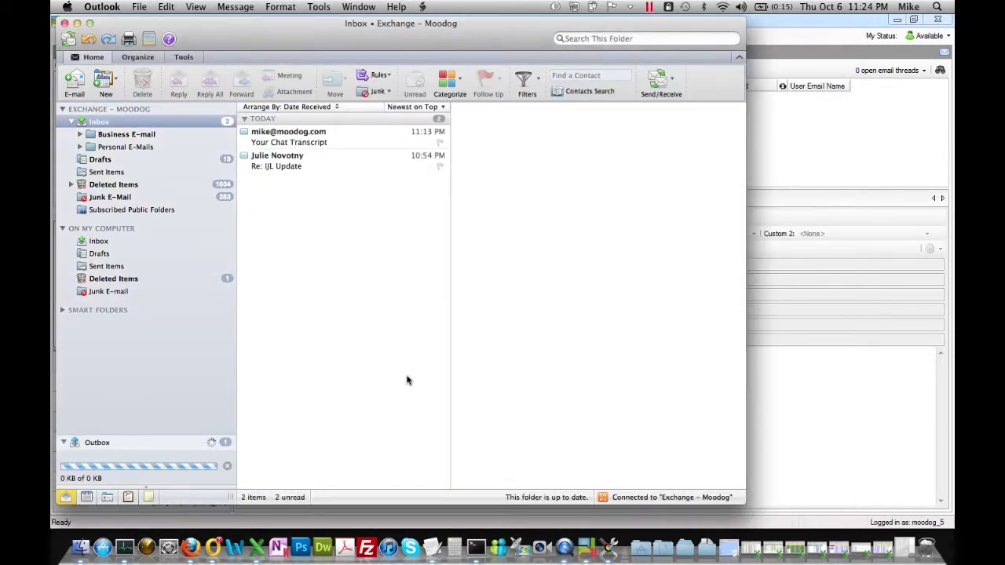
{"action": "left_click", "coordinate": [798, 35]}
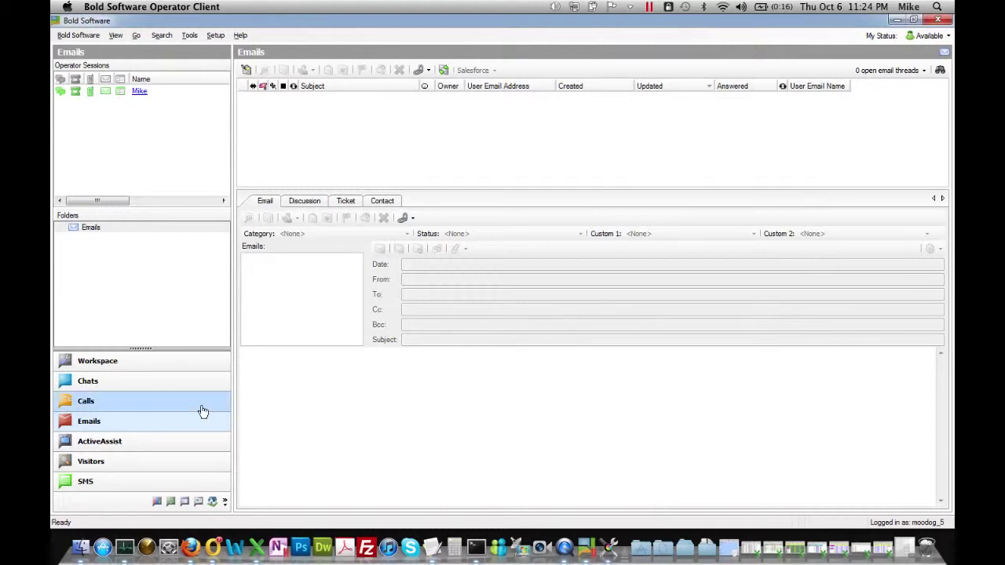
After checking Calls and SMS, accept the 'Vehicle in for repair.' email thread and return to Workspace.
{"action": "left_click", "coordinate": [173, 382]}
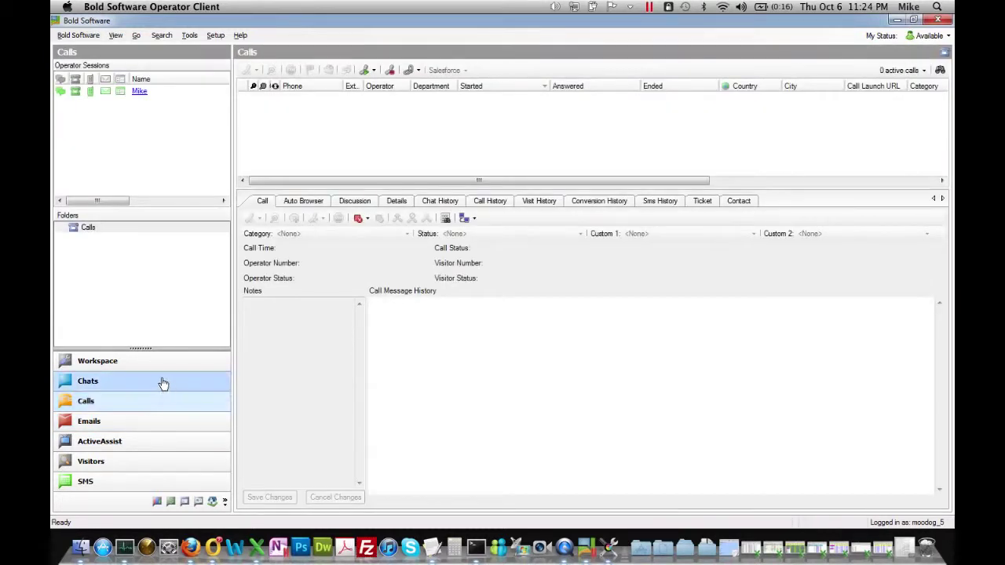
{"action": "left_click", "coordinate": [152, 478]}
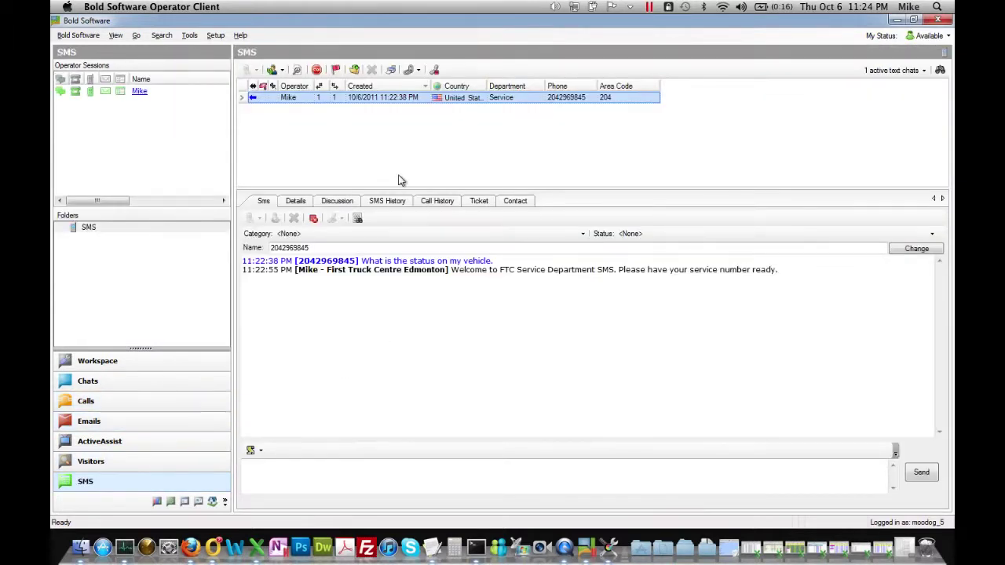
{"action": "left_click", "coordinate": [348, 473]}
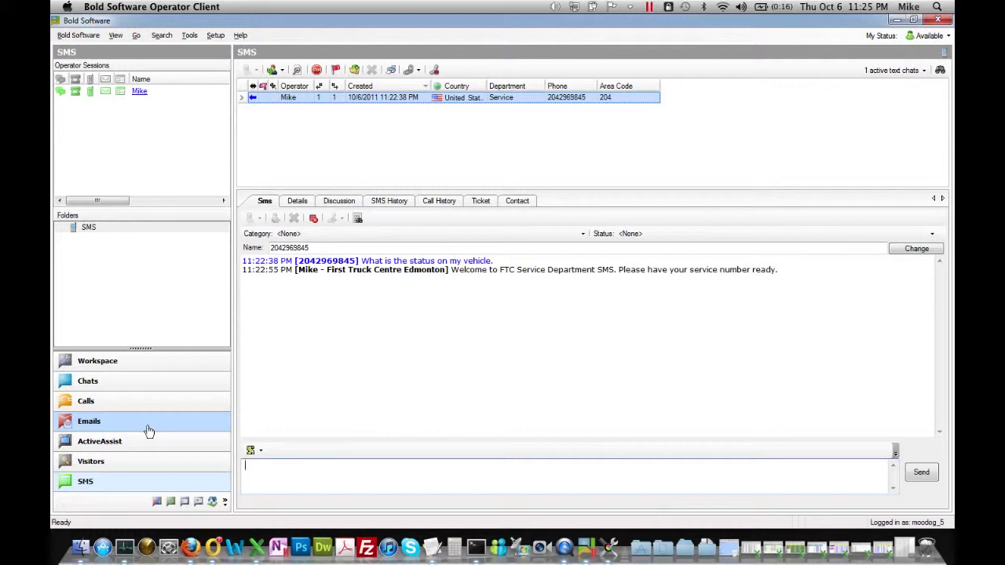
{"action": "left_click", "coordinate": [148, 429]}
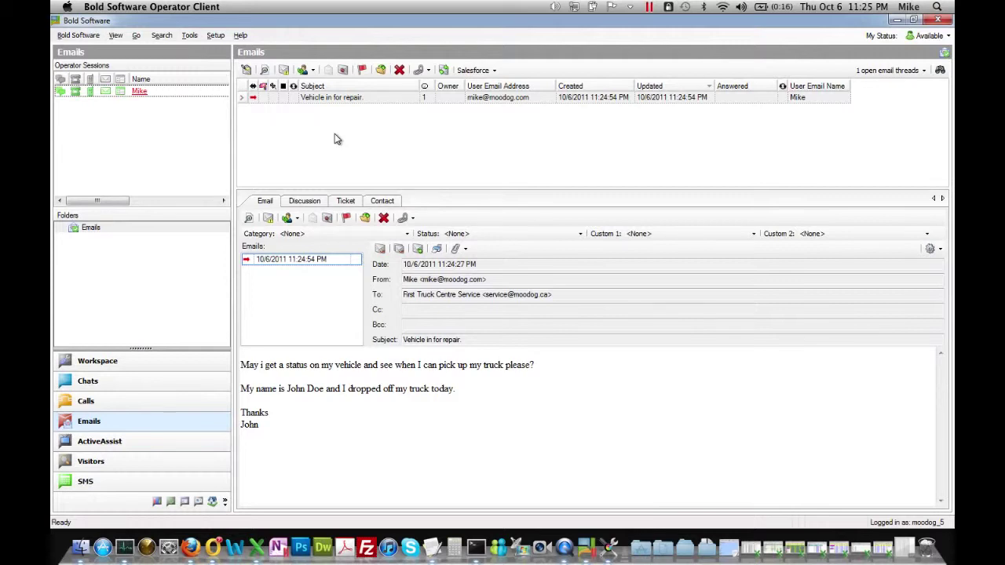
{"action": "left_click", "coordinate": [284, 72]}
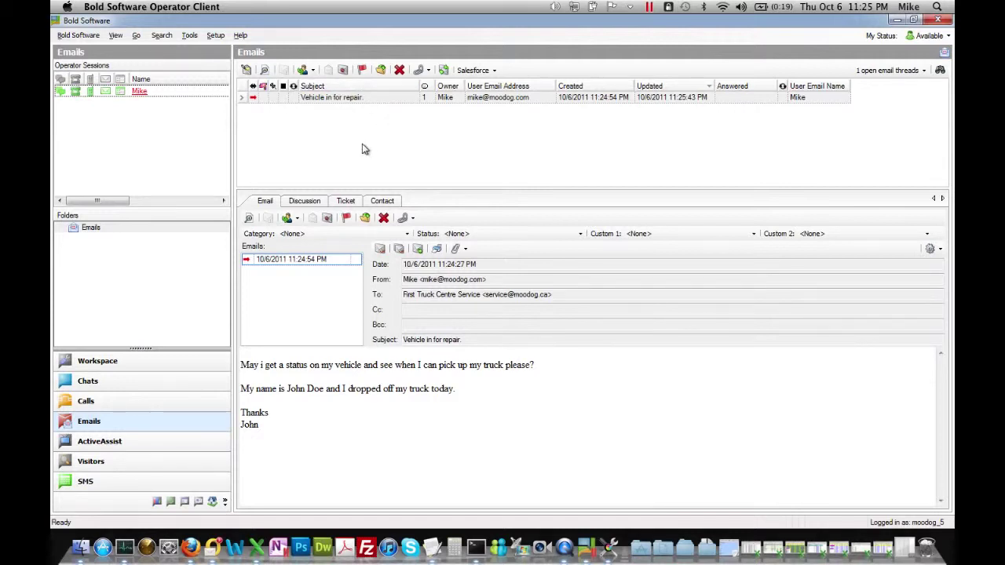
{"action": "left_click", "coordinate": [140, 363]}
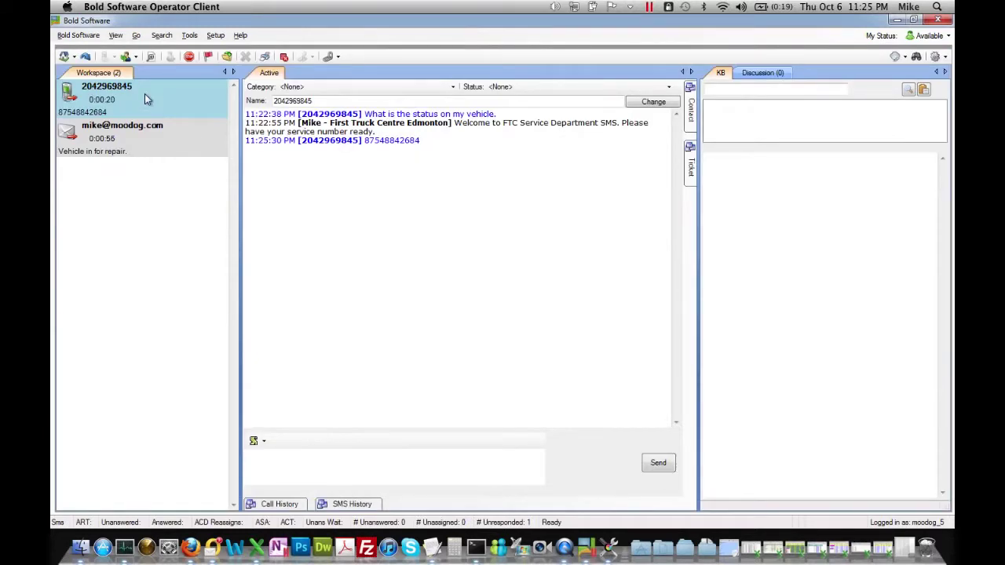
Look over the SMS chat and the 'Vehicle in for repair.' email, then bring up Outlook's Inbox.
{"action": "left_click", "coordinate": [145, 99]}
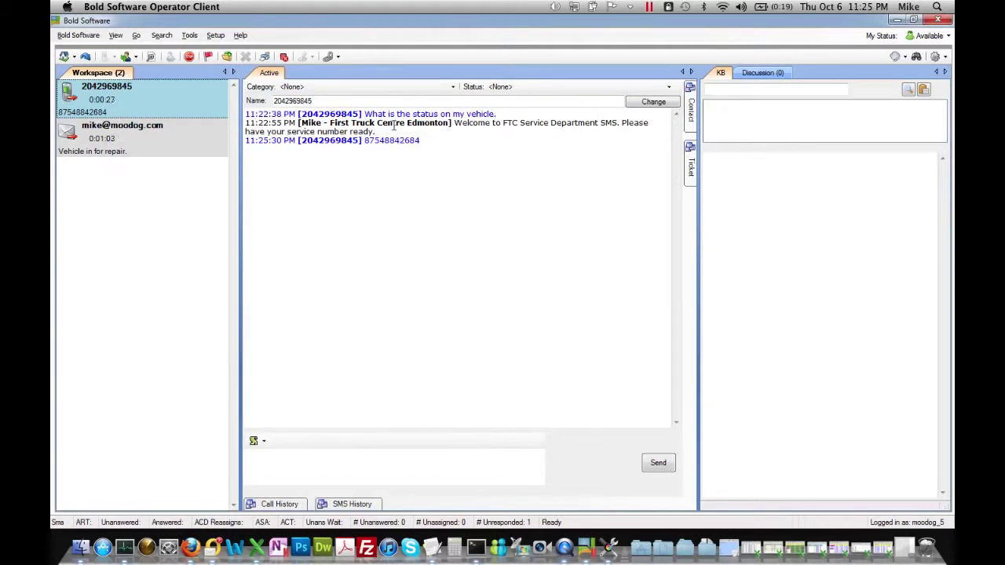
{"action": "left_click", "coordinate": [169, 148]}
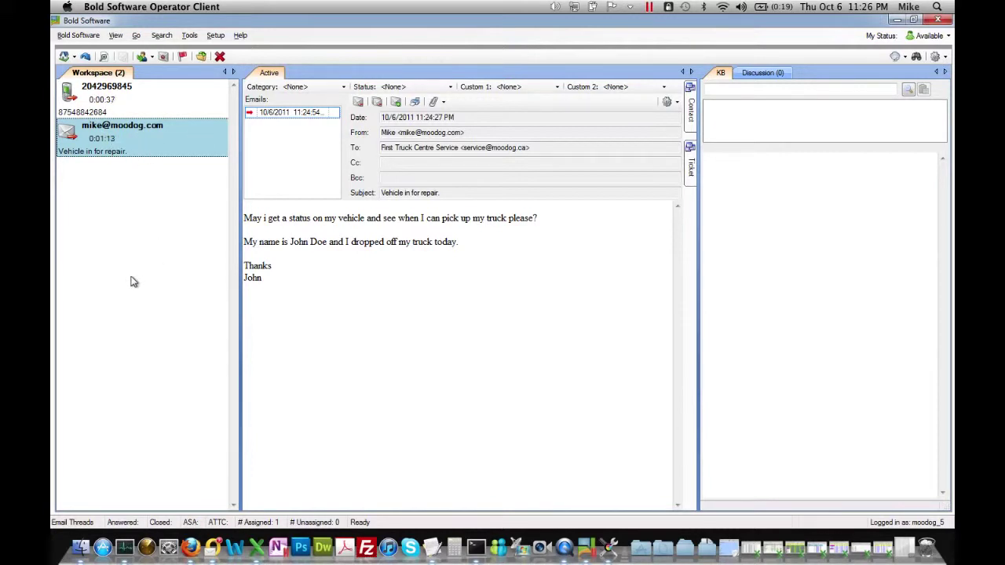
{"action": "left_click", "coordinate": [218, 522]}
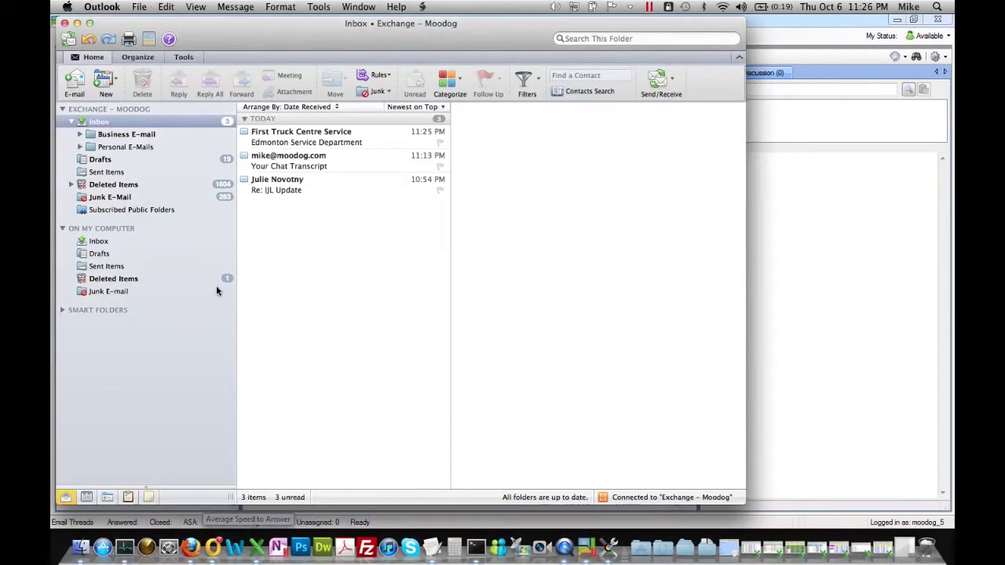
Read First Truck Centre Service's confirmation reply in Outlook and switch back to the operator client.
{"action": "left_click", "coordinate": [333, 143]}
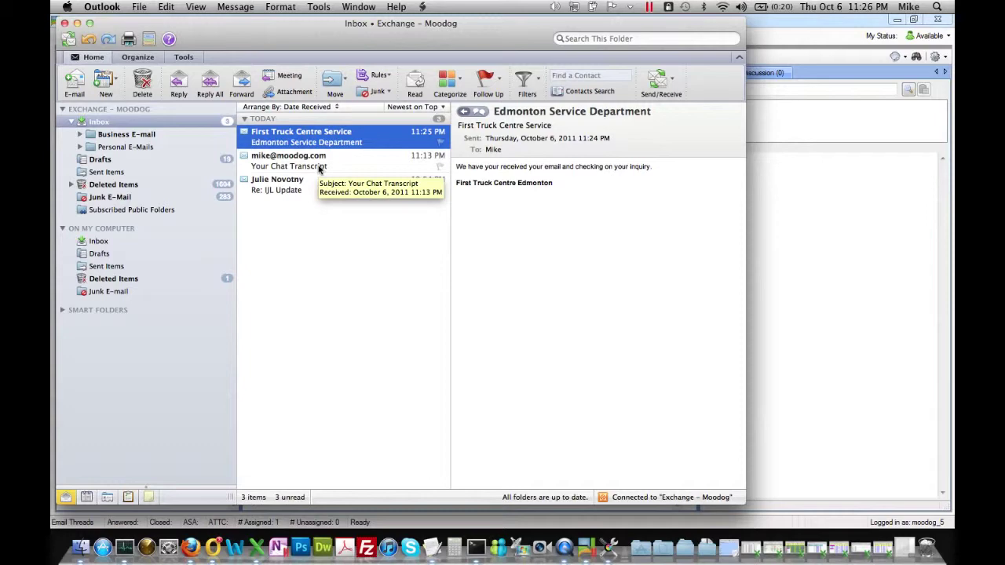
{"action": "left_click", "coordinate": [824, 336]}
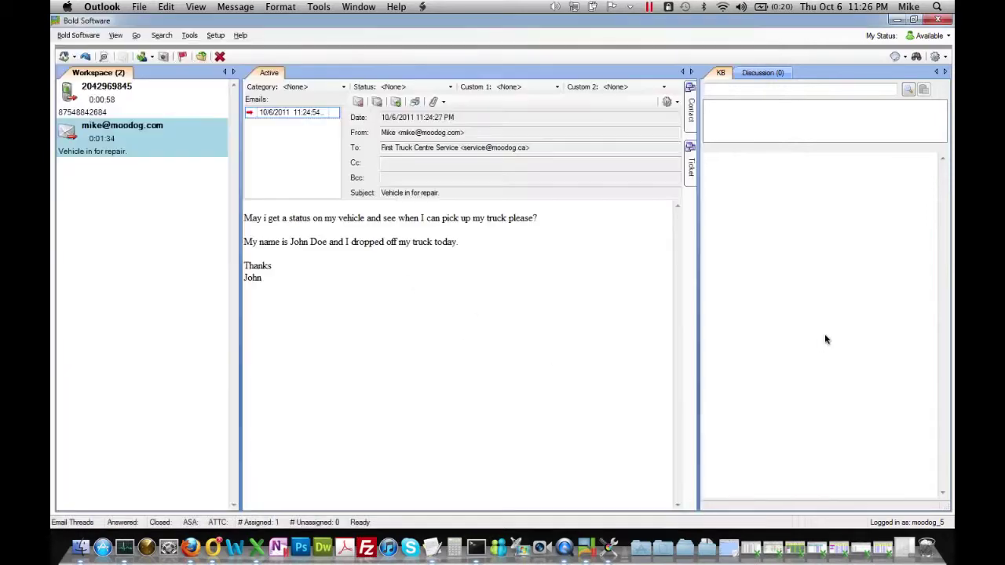
Text the customer 'Truck is ready. do you require a ride?' and start a reply to the repair email.
{"action": "left_click", "coordinate": [123, 108]}
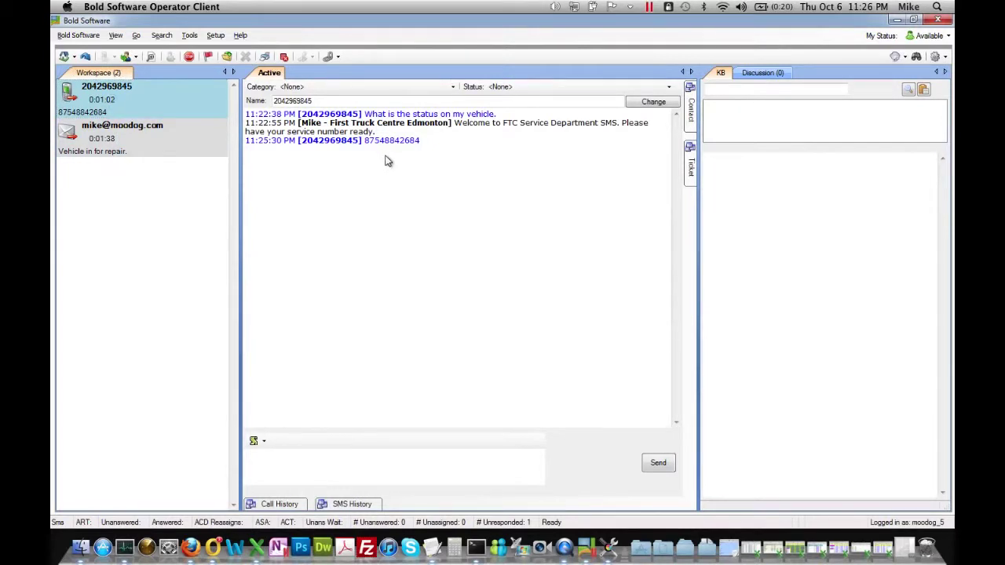
{"action": "left_click", "coordinate": [414, 455]}
{"action": "type", "text": "Truck is ready. do"}
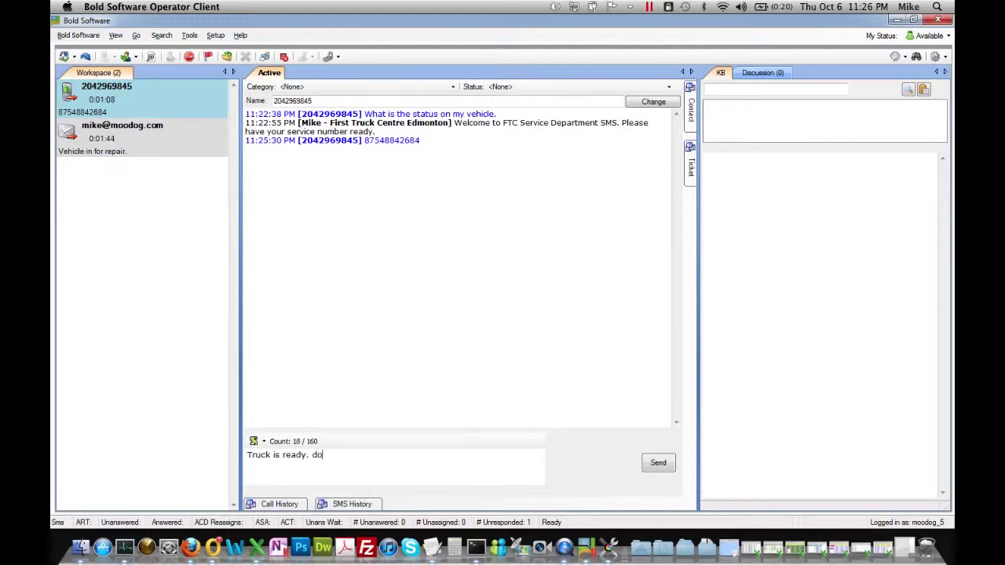
{"action": "type", "text": " you require a ride?"}
{"action": "key", "text": "Return"}
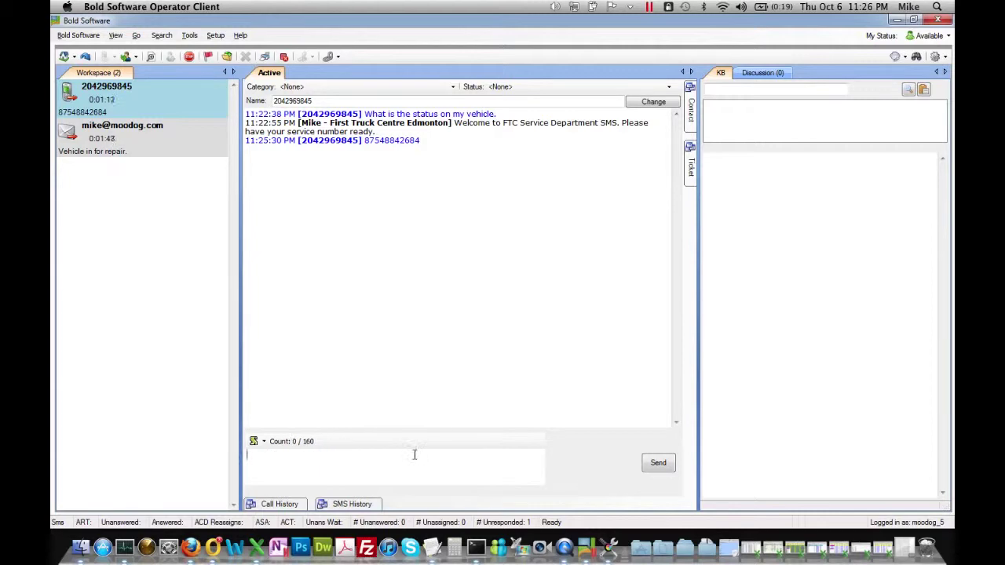
{"action": "left_click", "coordinate": [143, 140]}
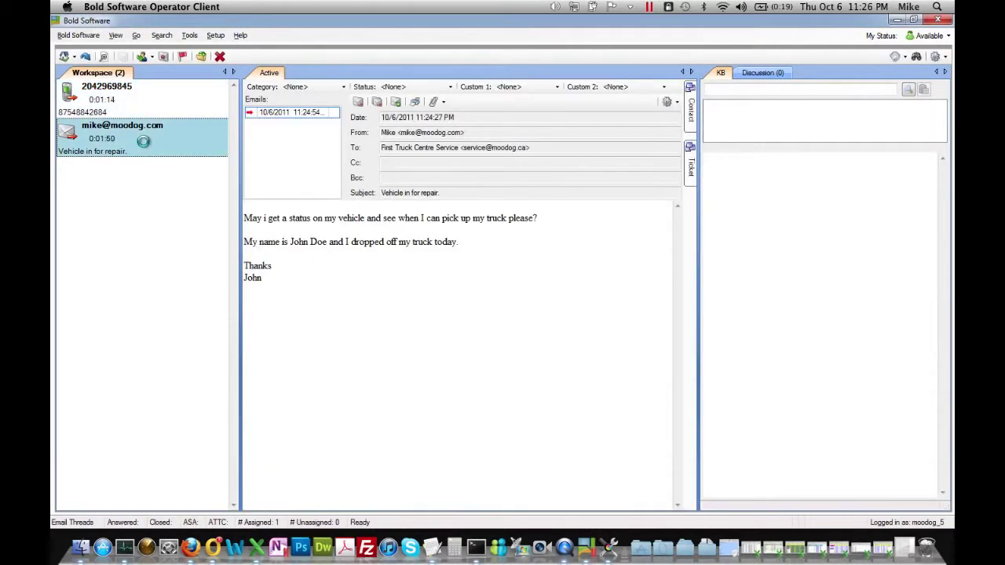
{"action": "left_click", "coordinate": [359, 103]}
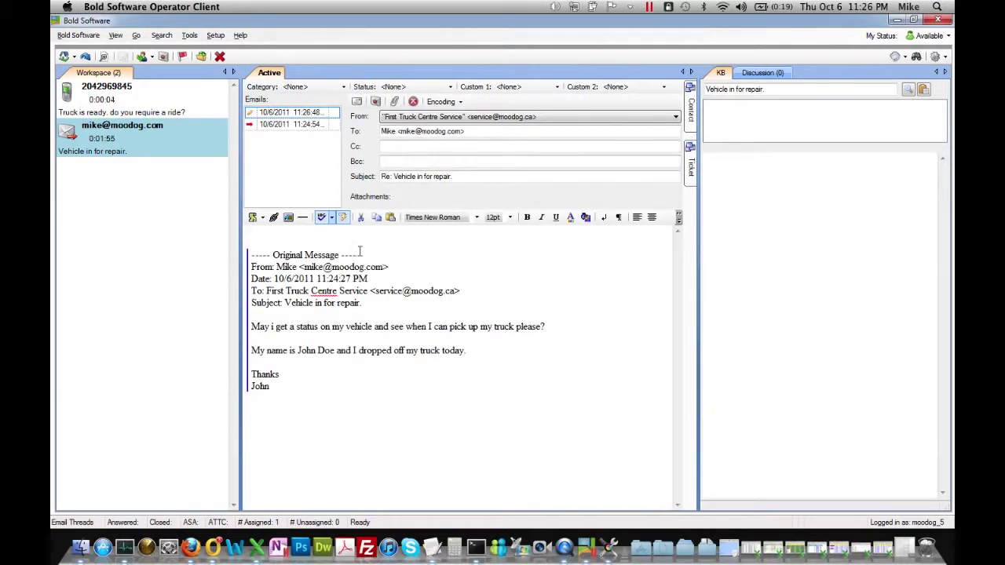
Send the email reply 'May I have a service order number please?'.
{"action": "type", "text": "May I have a ser"}
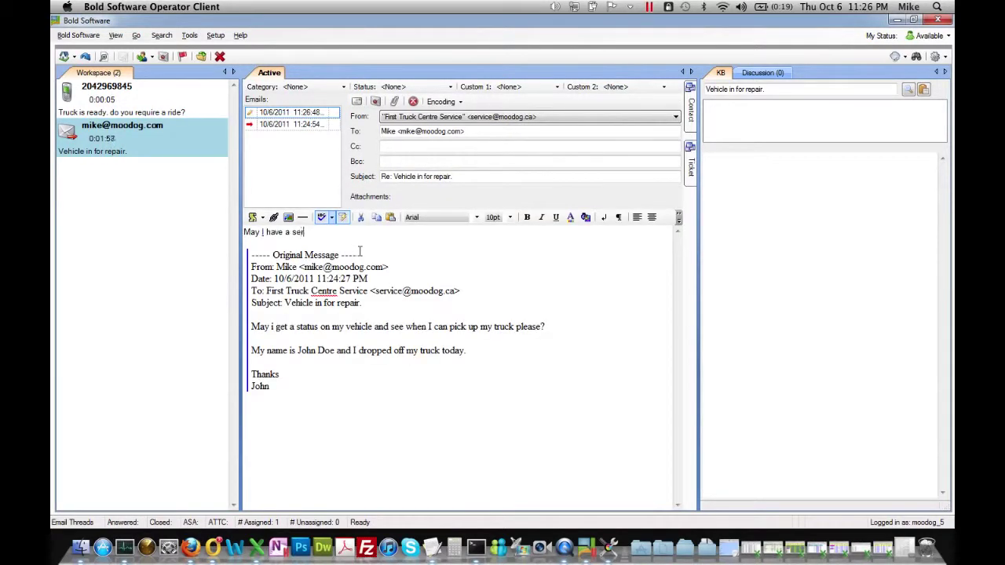
{"action": "type", "text": "vice order number please?"}
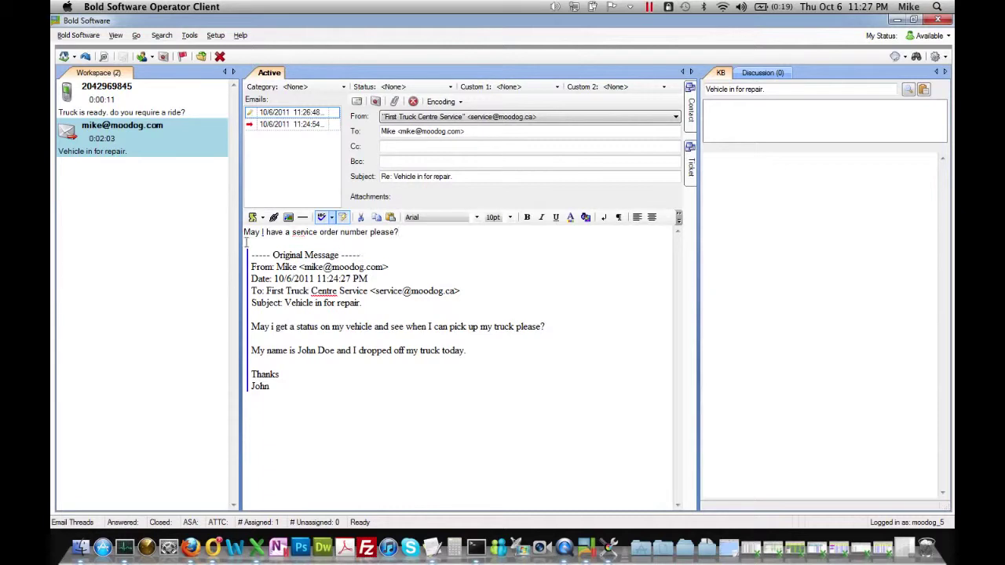
{"action": "left_click", "coordinate": [358, 101]}
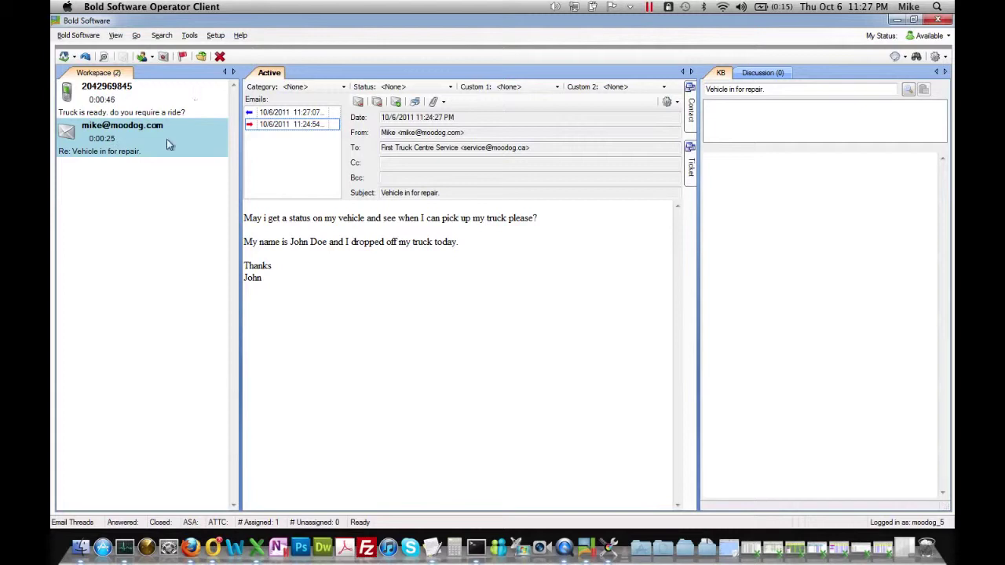
In Outlook, mark the service department message read and open the new 'Re: Vehicle in for repair.' message.
{"action": "left_click", "coordinate": [212, 547]}
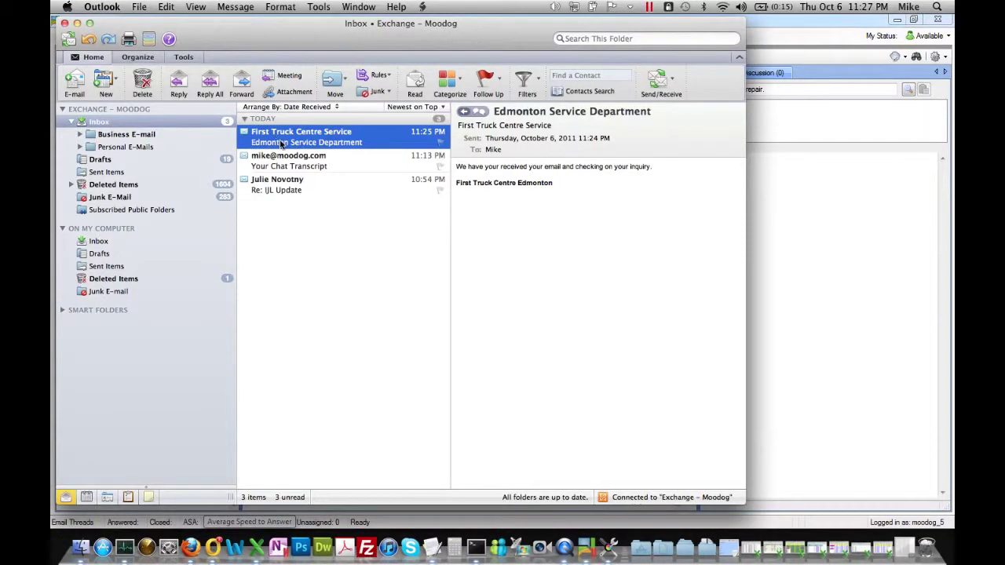
{"action": "left_click", "coordinate": [287, 159]}
{"action": "left_click", "coordinate": [293, 136]}
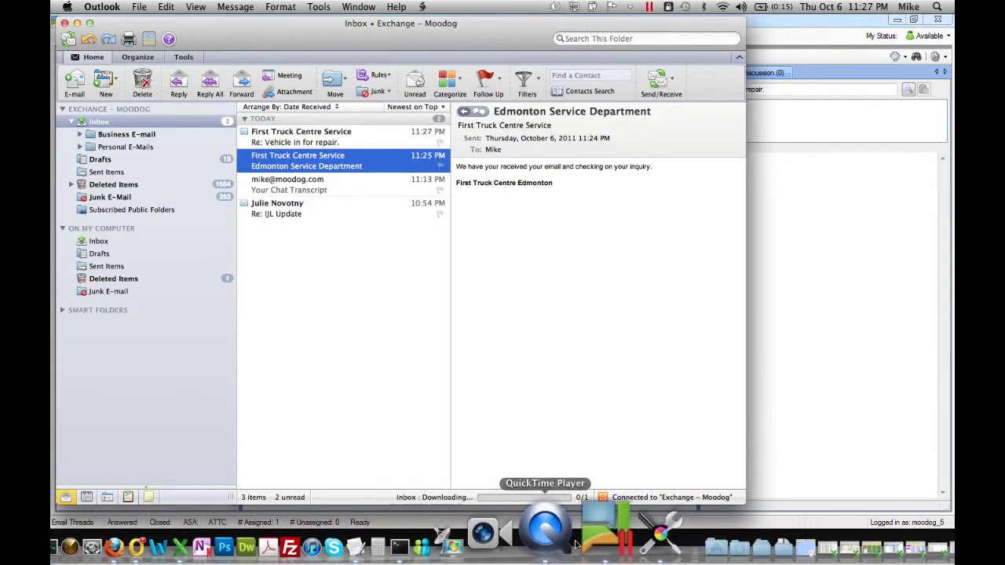
{"action": "left_click", "coordinate": [382, 148]}
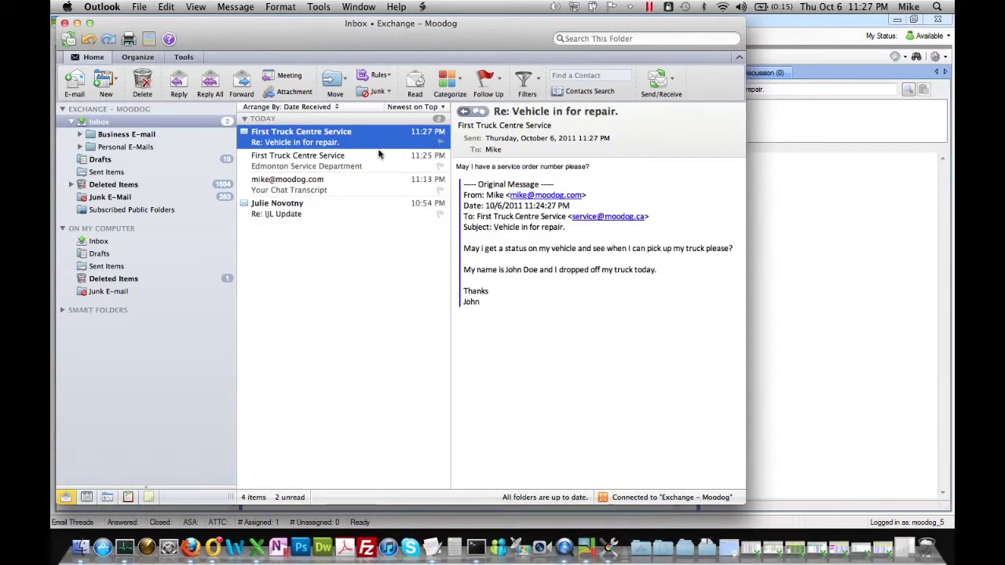
{"action": "left_click", "coordinate": [382, 157]}
{"action": "left_click", "coordinate": [310, 131]}
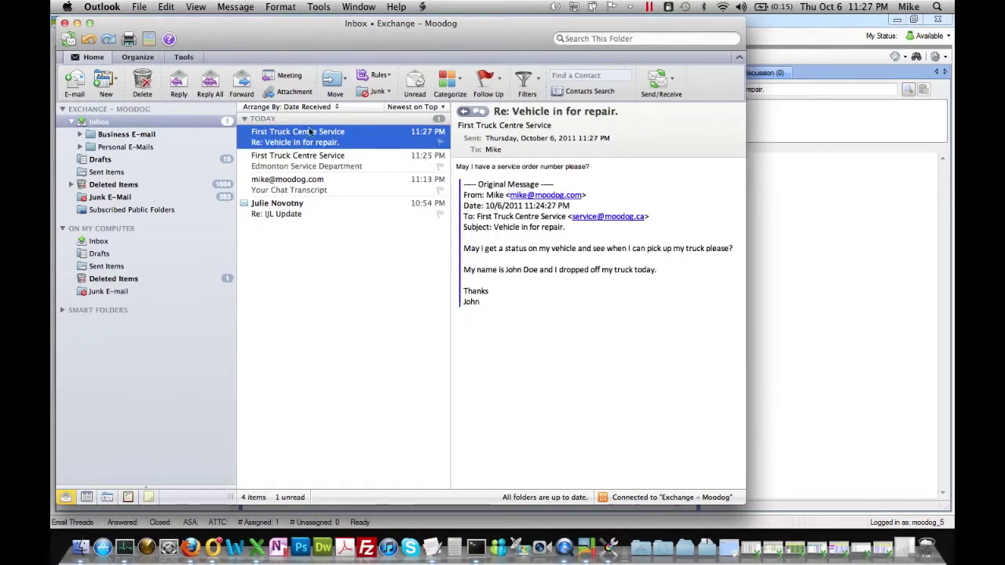
Reply with the service order number, send it, and return to the operator client.
{"action": "left_click", "coordinate": [179, 80]}
{"action": "type", "text": "asfklaska"}
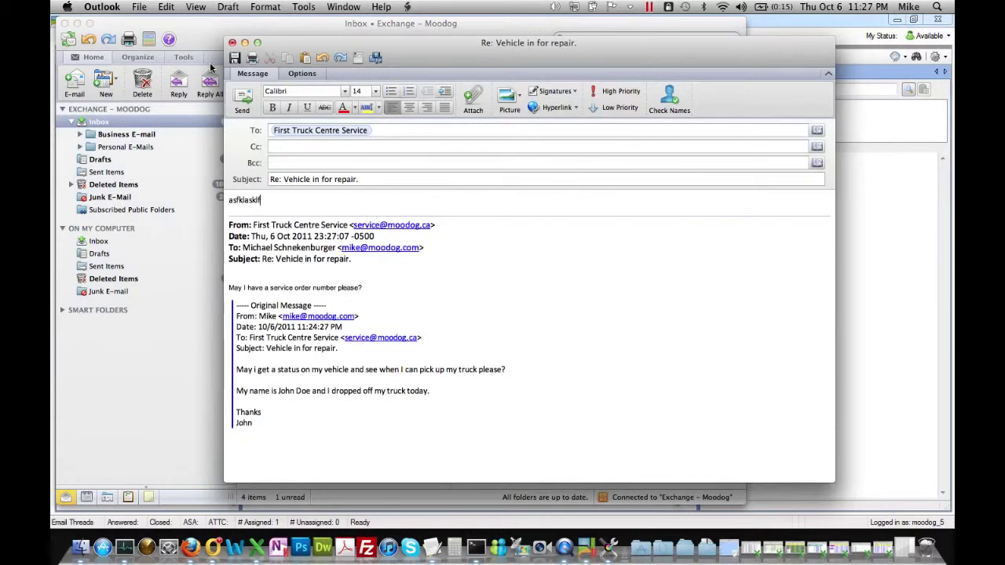
{"action": "key", "text": "BackSpace"}
{"action": "key", "text": "BackSpace"}
{"action": "key", "text": "BackSpace"}
{"action": "key", "text": "BackSpace"}
{"action": "key", "text": "BackSpace"}
{"action": "key", "text": "BackSpace"}
{"action": "key", "text": "BackSpace"}
{"action": "key", "text": "BackSpace"}
{"action": "key", "text": "BackSpace"}
{"action": "type", "text": "238948712437891879243"}
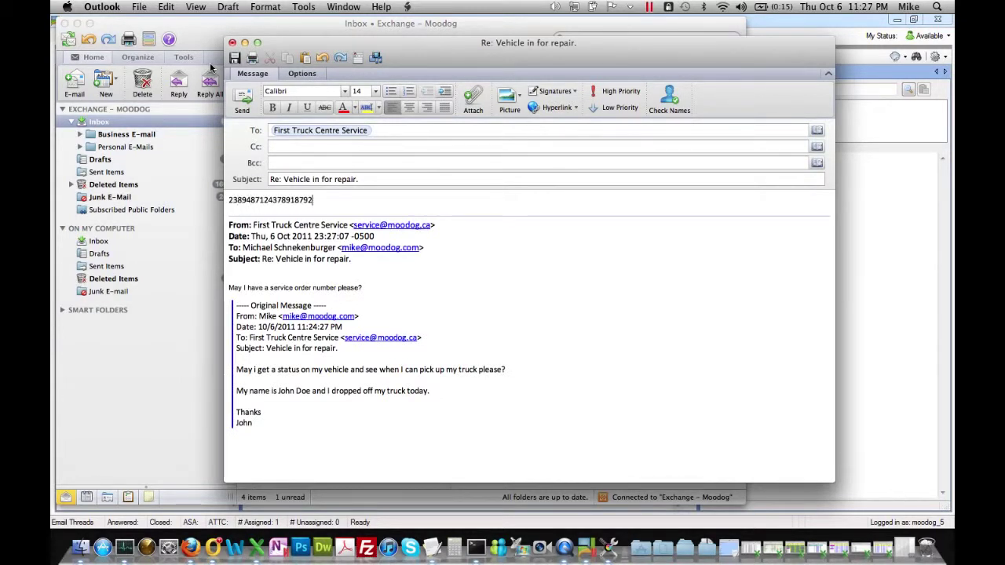
{"action": "left_click", "coordinate": [240, 99]}
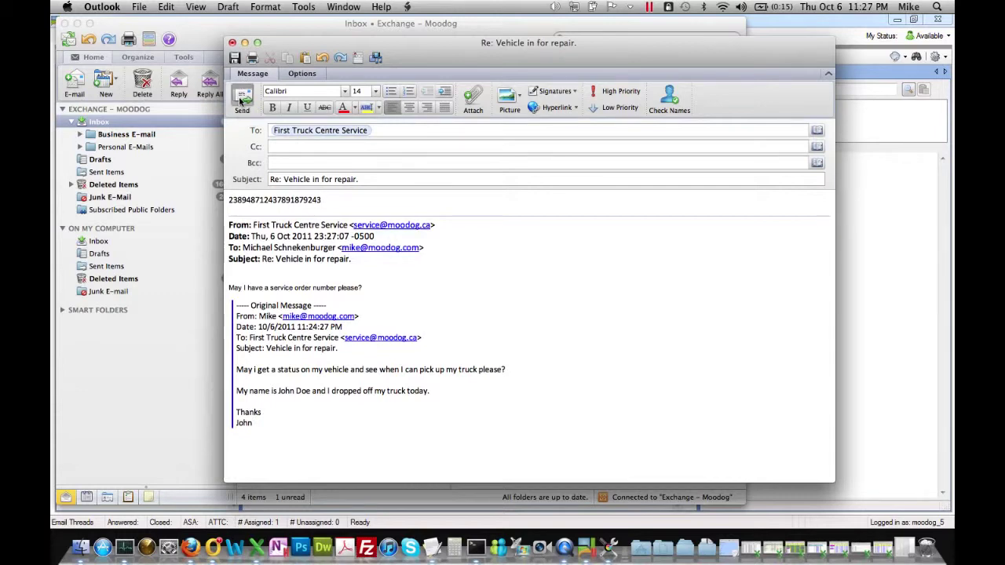
{"action": "left_click", "coordinate": [832, 333]}
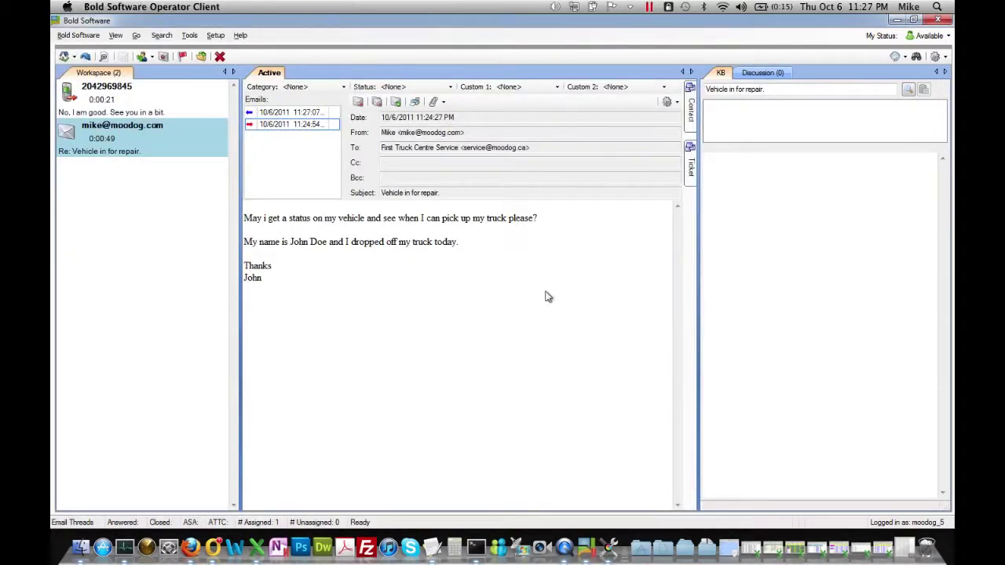
{"action": "left_click", "coordinate": [145, 108]}
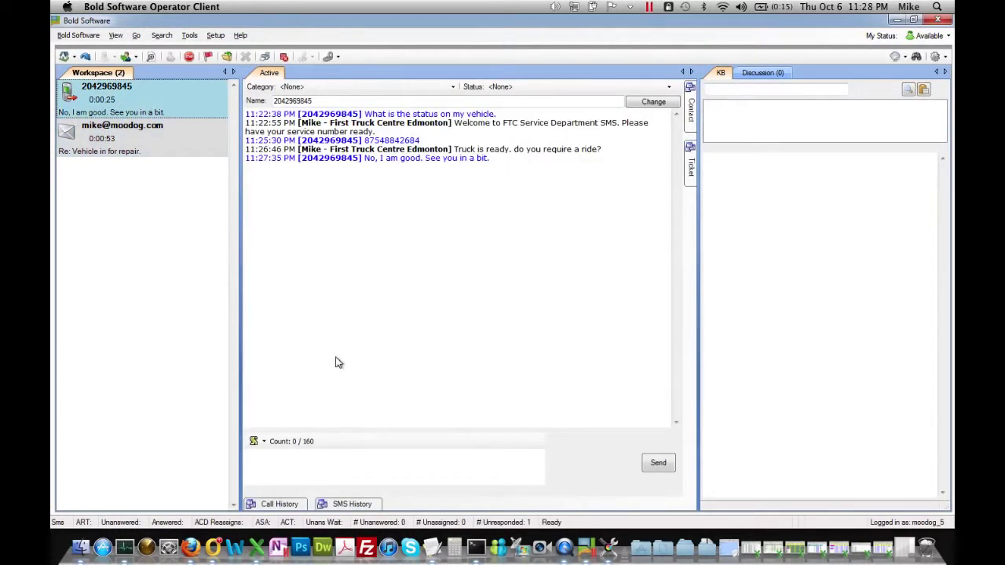
{"action": "left_click", "coordinate": [381, 469]}
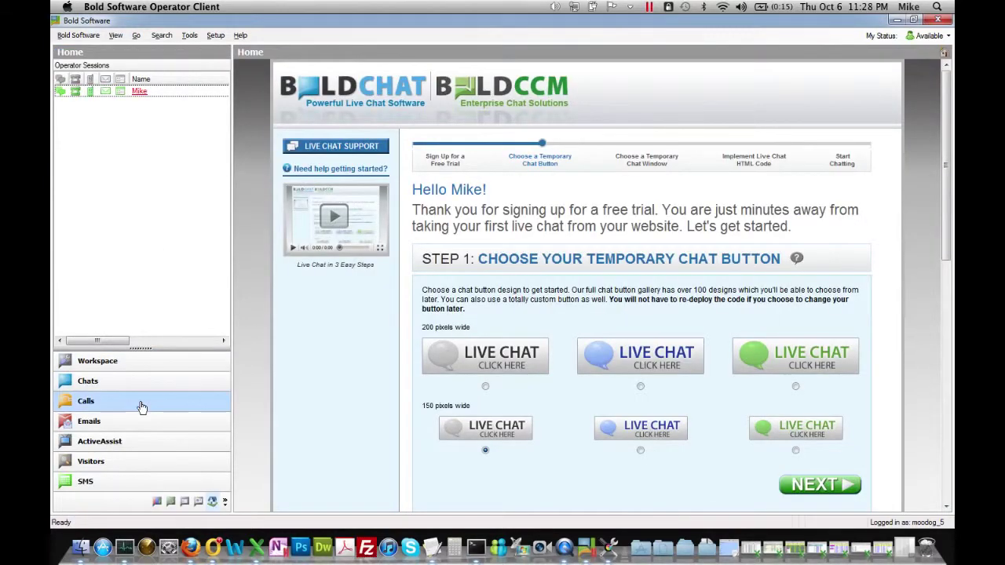
{"action": "left_click", "coordinate": [146, 481]}
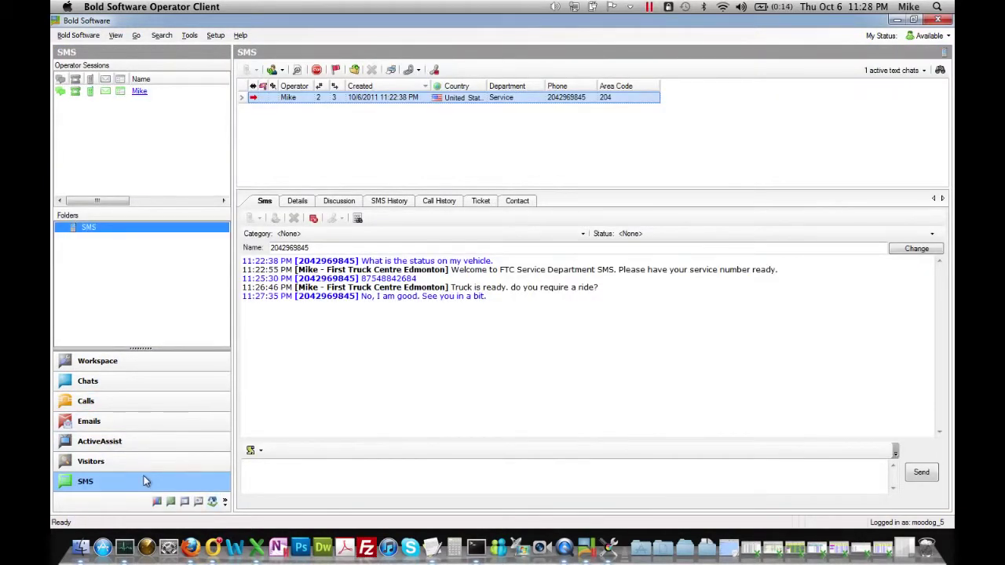
{"action": "left_click", "coordinate": [139, 362]}
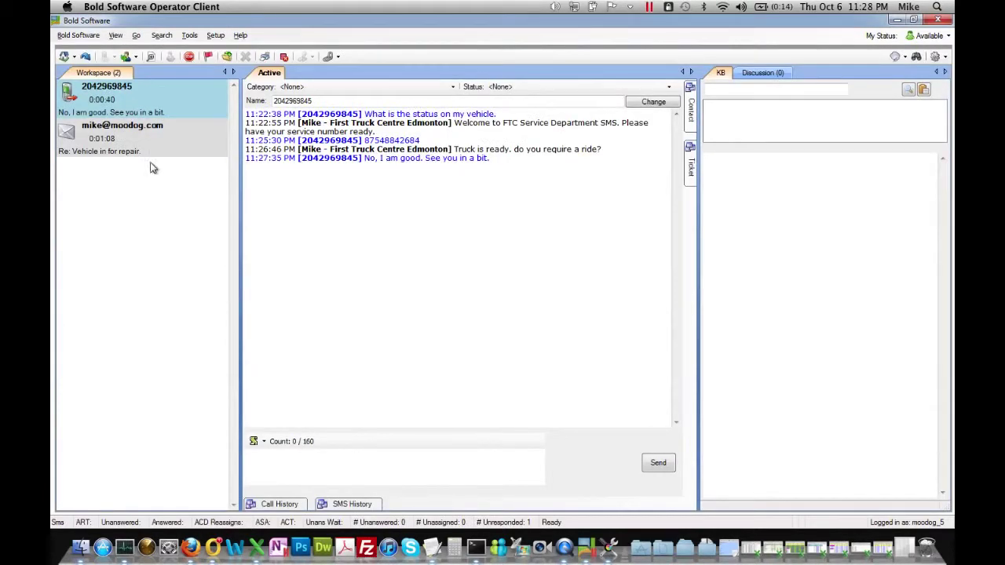
{"action": "left_click", "coordinate": [113, 99]}
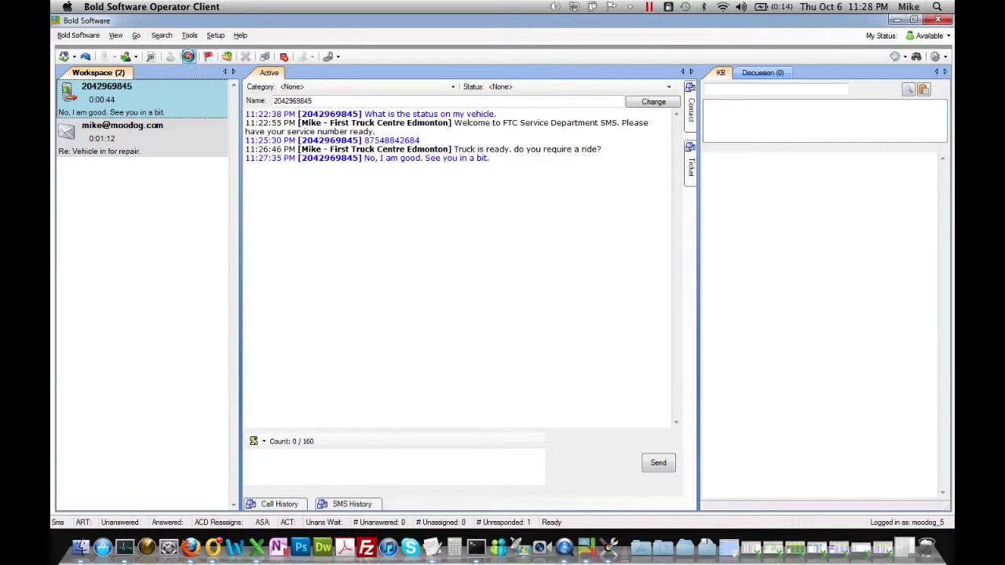
{"action": "left_click", "coordinate": [189, 57]}
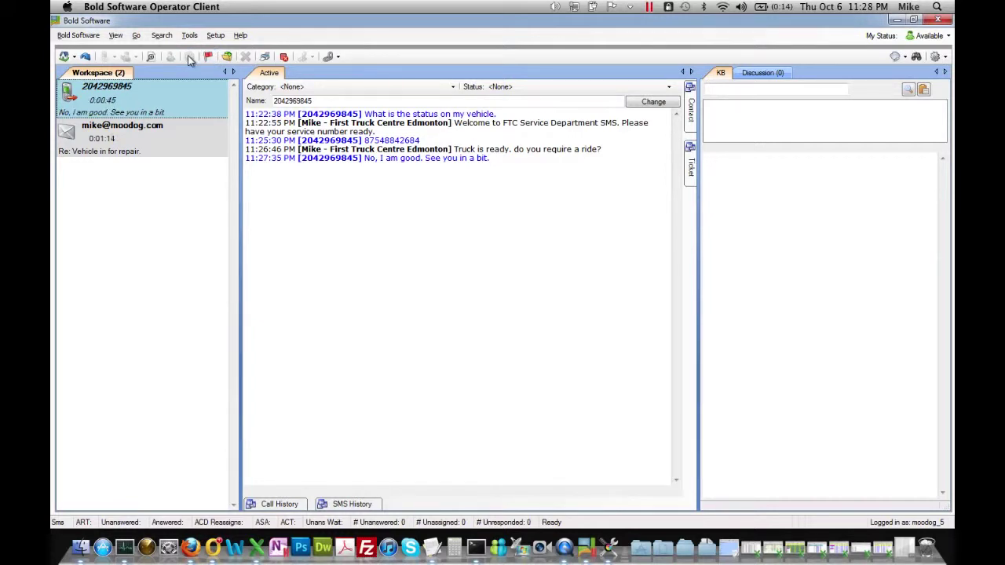
{"action": "left_click", "coordinate": [179, 148]}
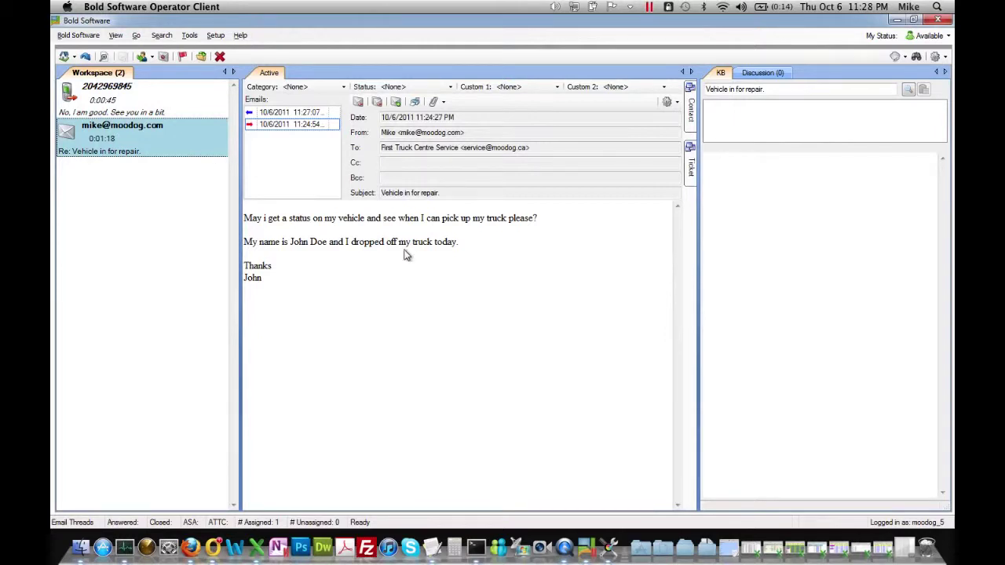
{"action": "left_click", "coordinate": [265, 115]}
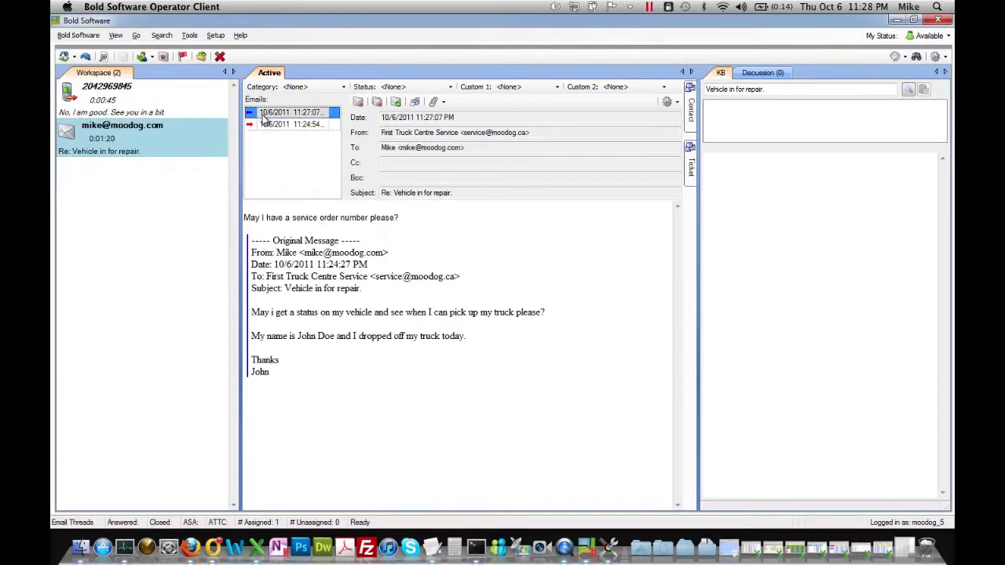
{"action": "left_click", "coordinate": [270, 124]}
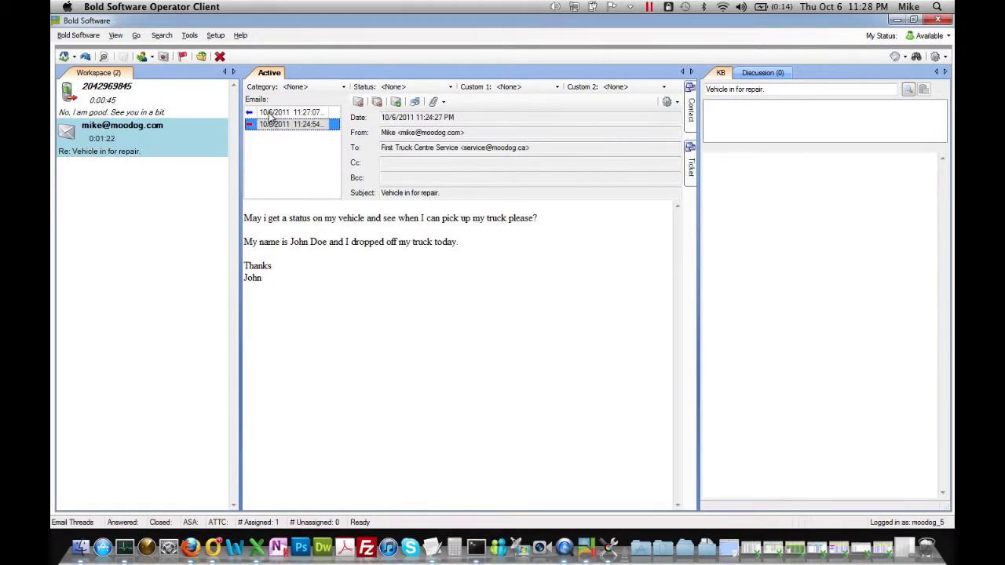
{"action": "left_click", "coordinate": [272, 113]}
{"action": "left_click", "coordinate": [212, 547]}
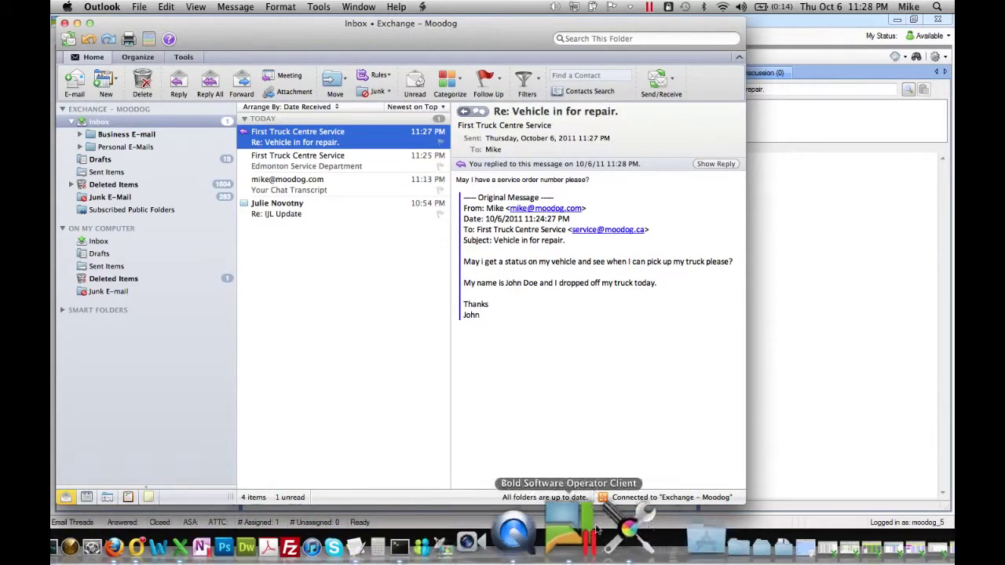
Back in the operator client, recheck the SMS transcript against the repair email thread, then go Home.
{"action": "left_click", "coordinate": [587, 532]}
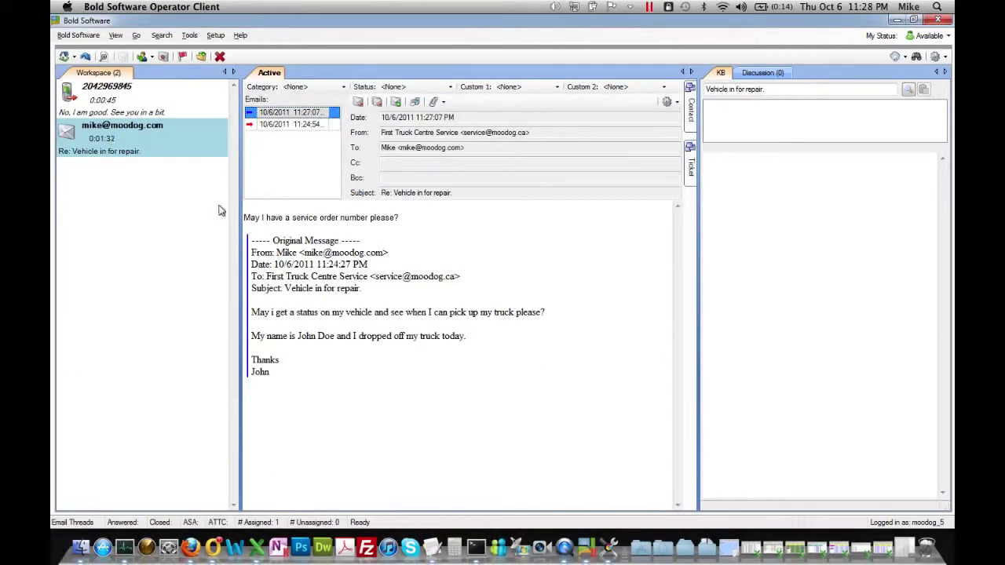
{"action": "left_click", "coordinate": [165, 106]}
{"action": "left_click", "coordinate": [158, 136]}
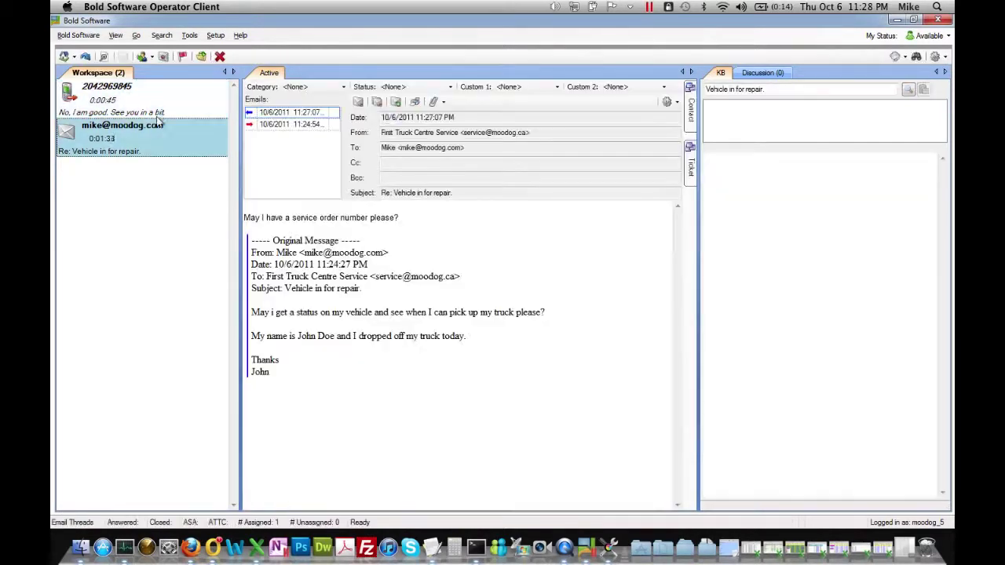
{"action": "left_click", "coordinate": [156, 109]}
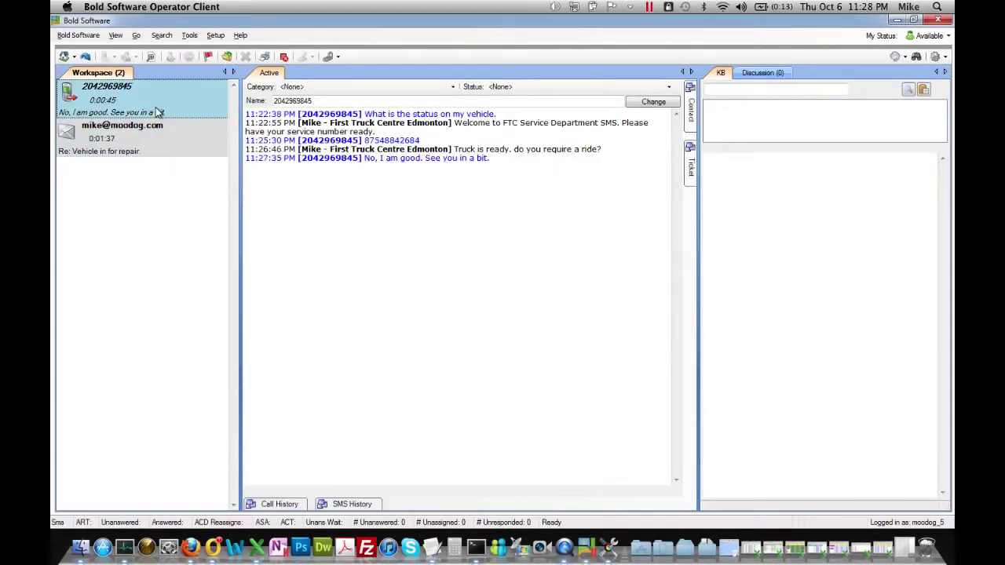
{"action": "left_click", "coordinate": [64, 57]}
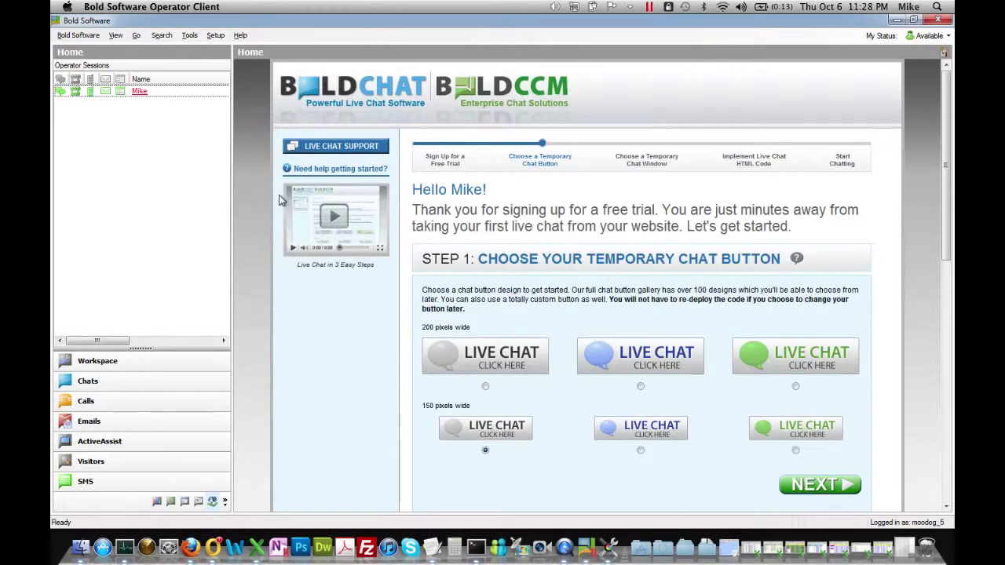